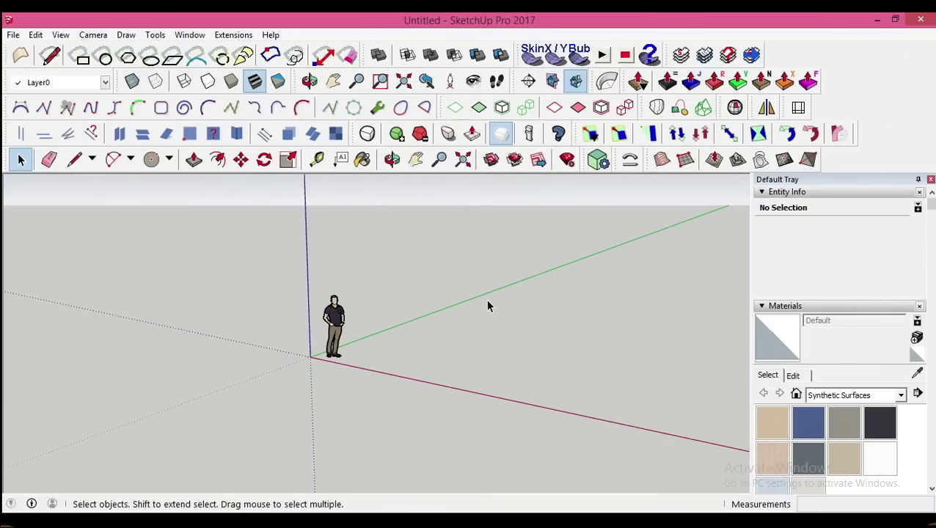
- Draw a small circle on the ground and reverse its face so the front is up
mouse_move(523, 351)
middle_down()
mouse_move(253, 370)
mouse_move(391, 472)
mouse_move(378, 440)
mouse_move(262, 376)
middle_up()
key(c)
click(306, 334)
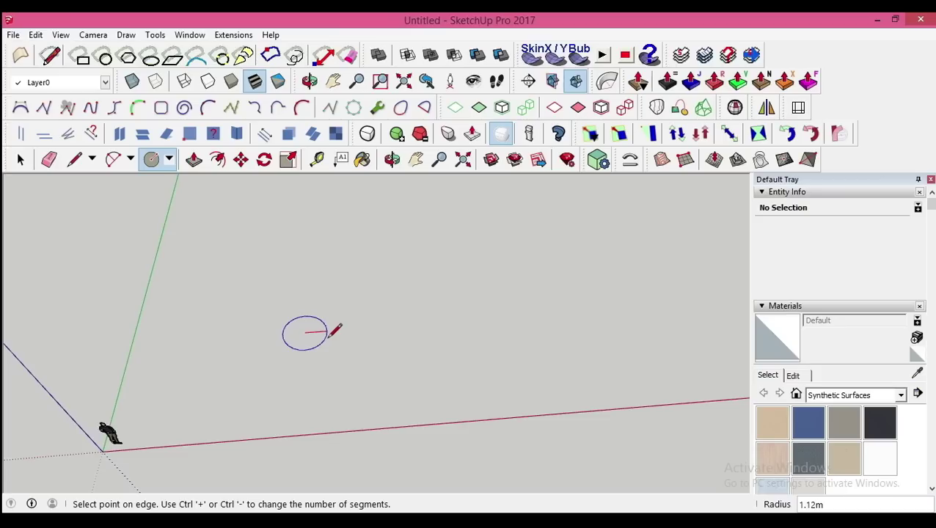
click(331, 336)
scroll(309, 330, up, 2)
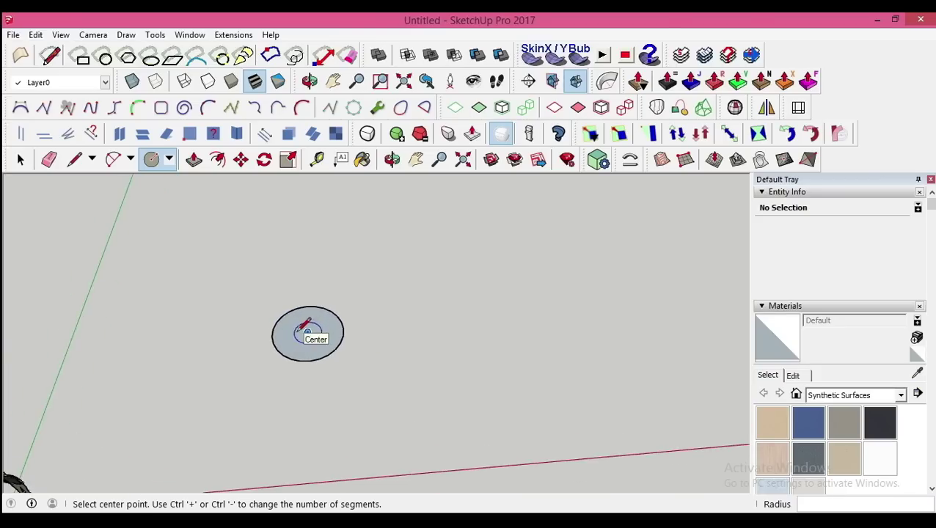
key(space)
right_click(309, 338)
click(354, 258)
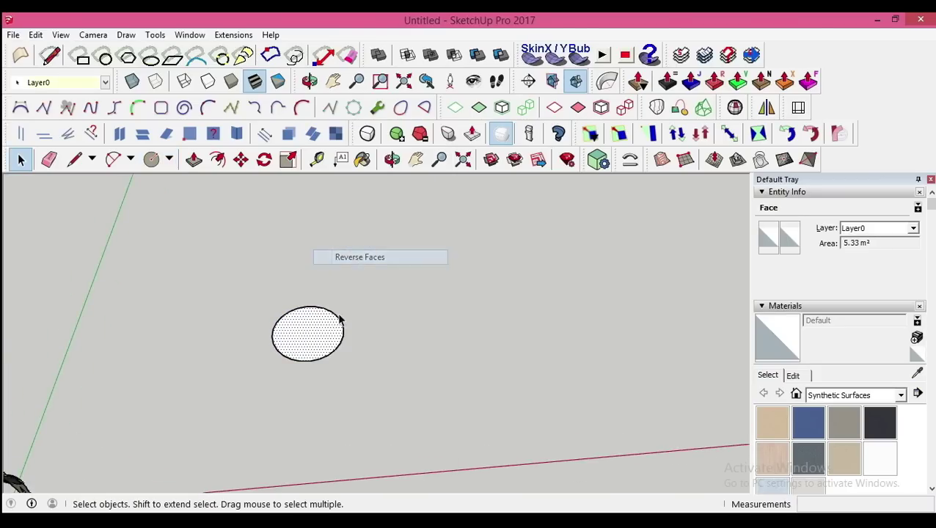
- Draw a tall vertical line rising from the circle's centre
key(l)
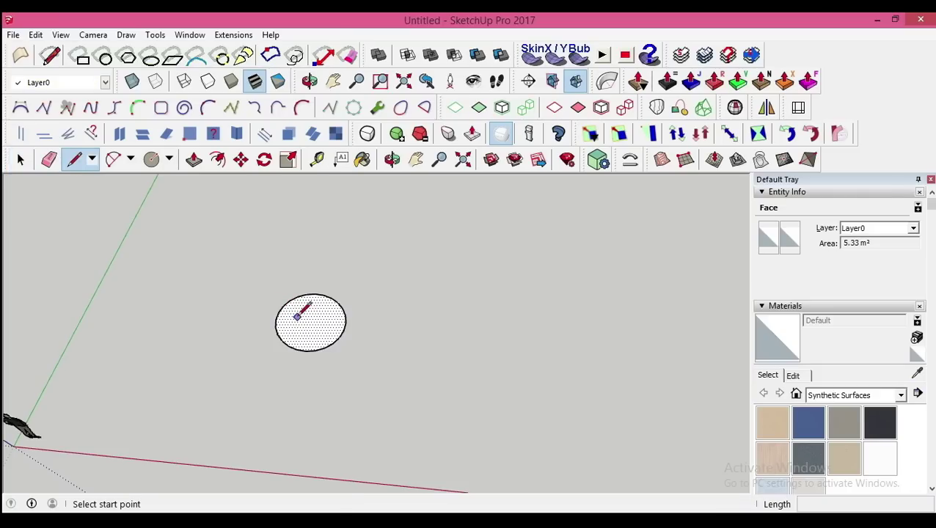
middle_drag(297, 315, 247, 242)
click(285, 358)
text(50)
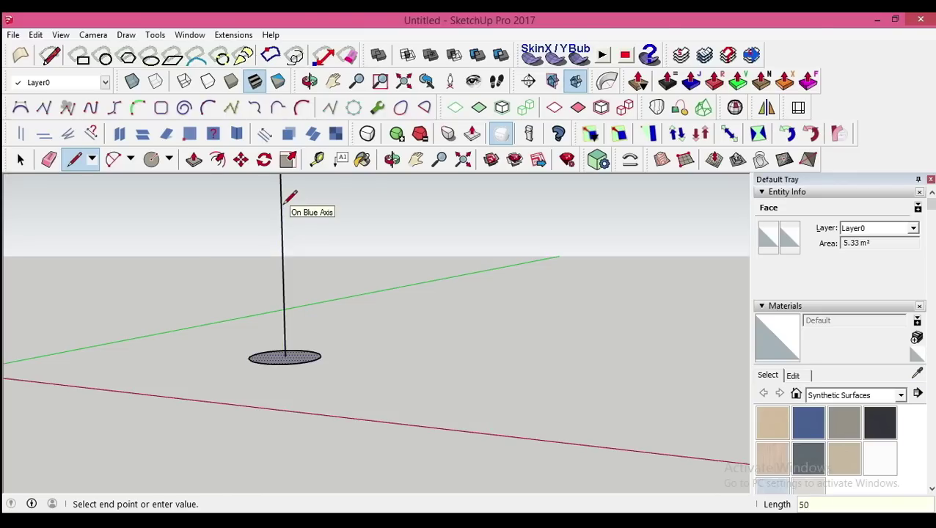
scroll(287, 197, down, 3)
scroll(287, 197, down, 3)
mouse_move(290, 202)
middle_down()
mouse_move(334, 290)
mouse_move(324, 261)
middle_up()
scroll(325, 289, up, 2)
key(Escape)
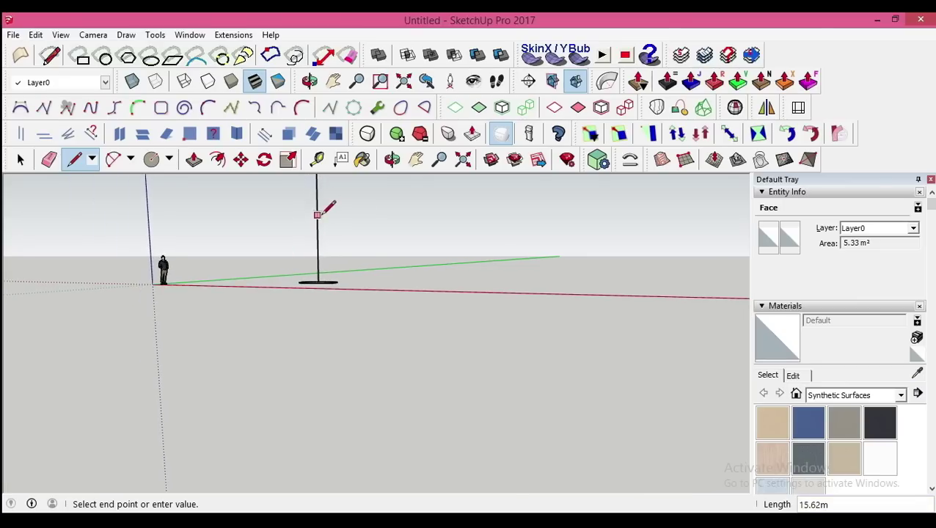
mouse_move(325, 208)
middle_down()
mouse_move(343, 401)
mouse_move(354, 303)
mouse_move(352, 352)
middle_up()
key(space)
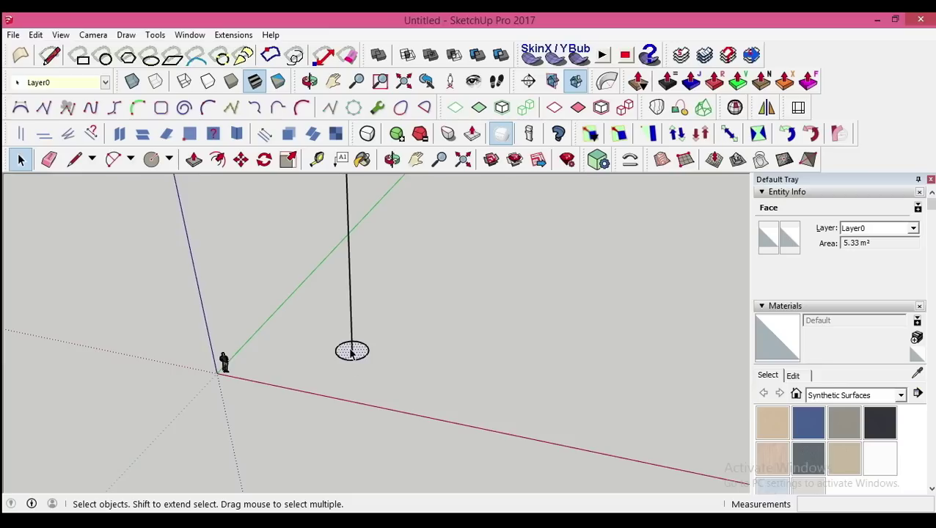
- Hide the vertical line
right_click(352, 336)
click(383, 63)
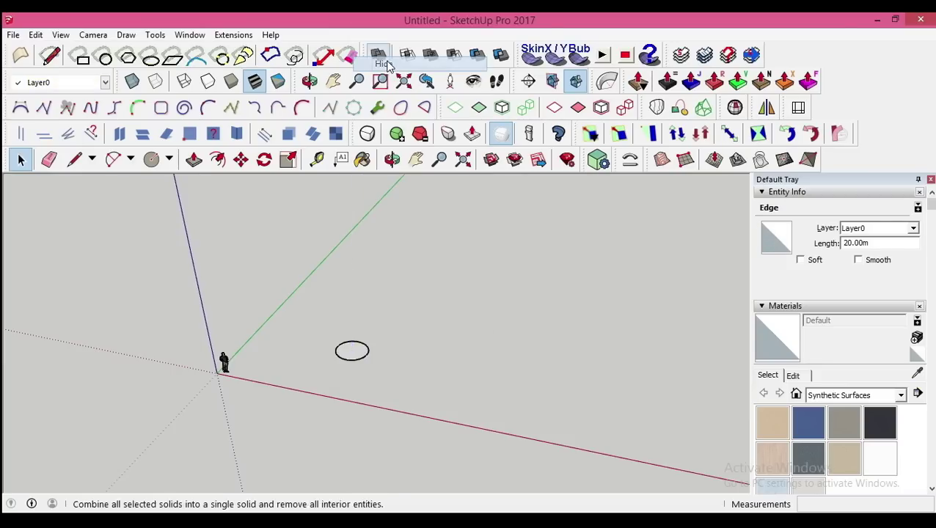
scroll(359, 303, up, 2)
- Set the circle edge to 30 segments in Entity Info
click(347, 393)
scroll(364, 336, up, 3)
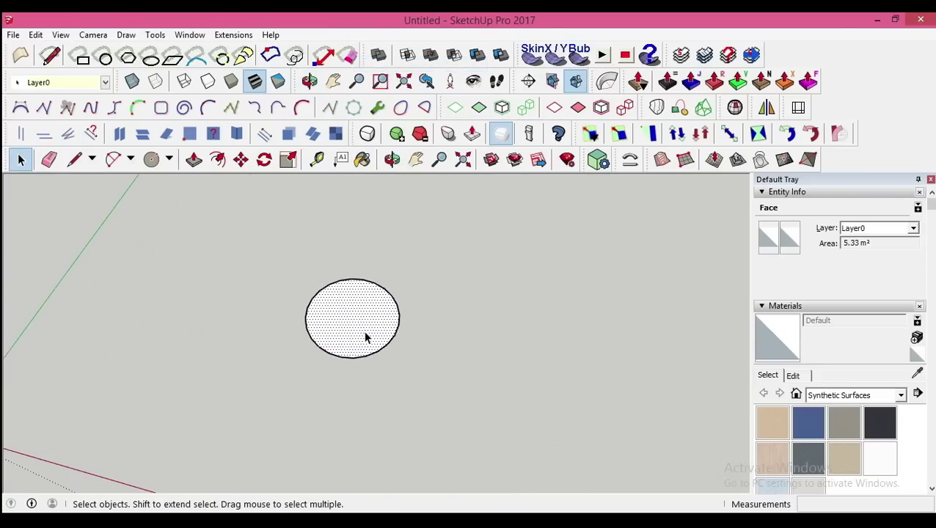
scroll(360, 356, up, 1)
scroll(354, 368, up, 1)
click(402, 337)
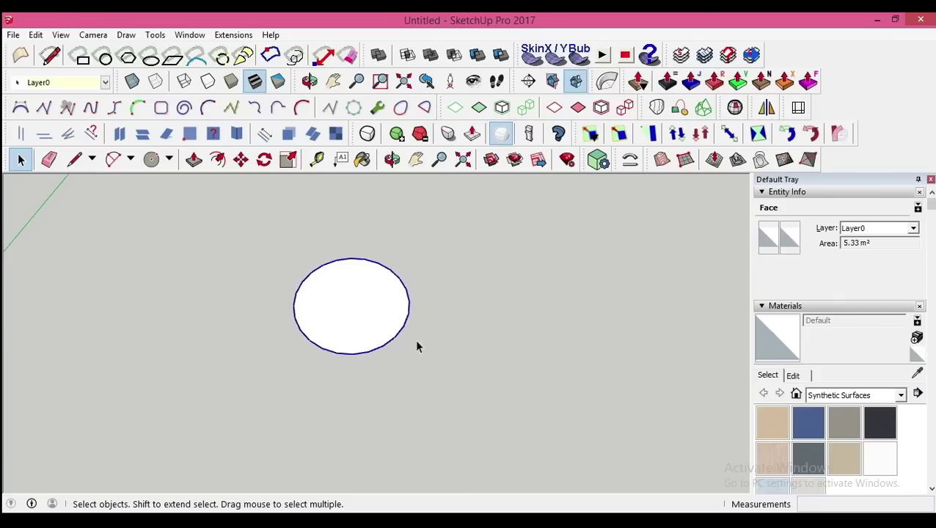
click(867, 258)
text(30)
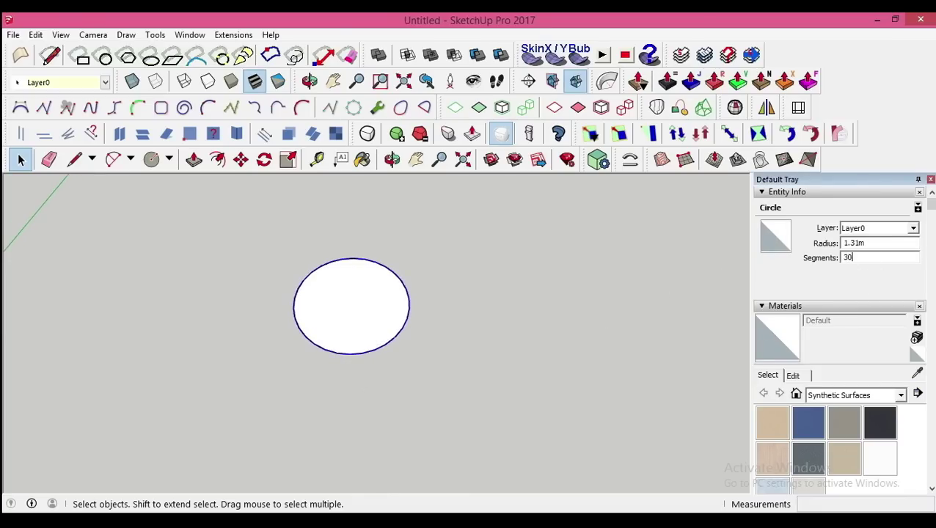
text(a)
middle_drag(575, 473, 393, 340)
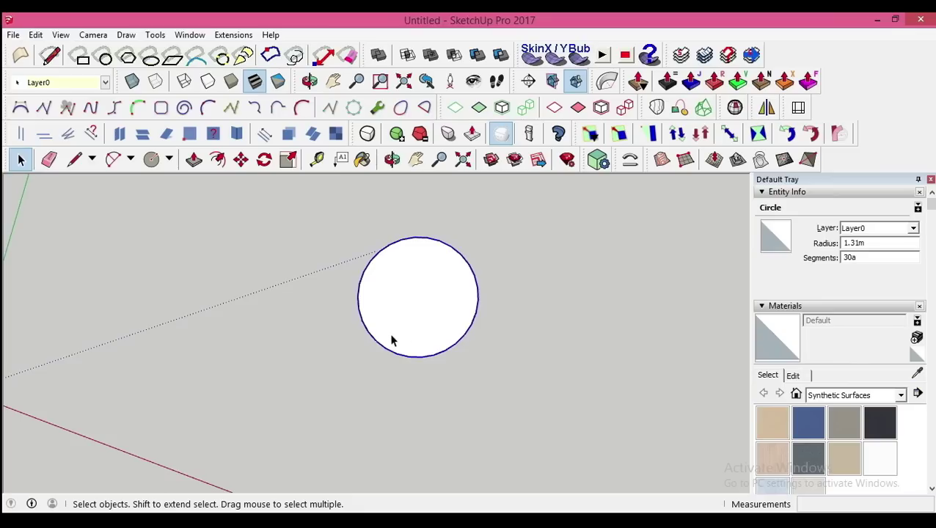
- Draw the lower-left arc and a small arc on the right of the circle's rim
key(a)
click(376, 340)
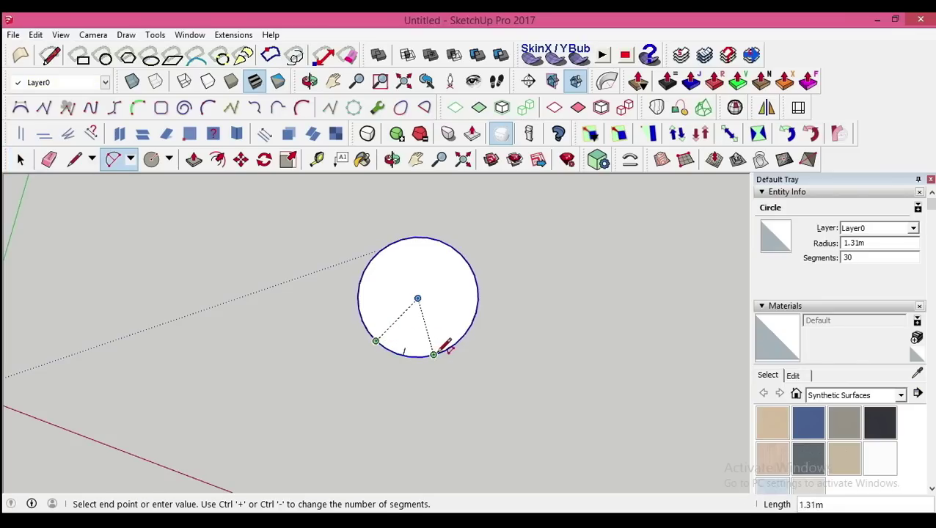
click(362, 321)
click(434, 355)
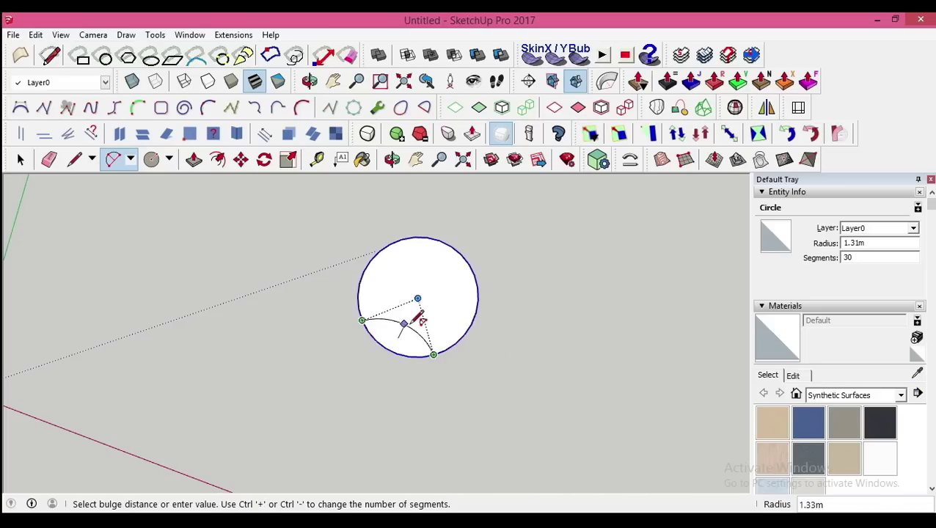
click(420, 315)
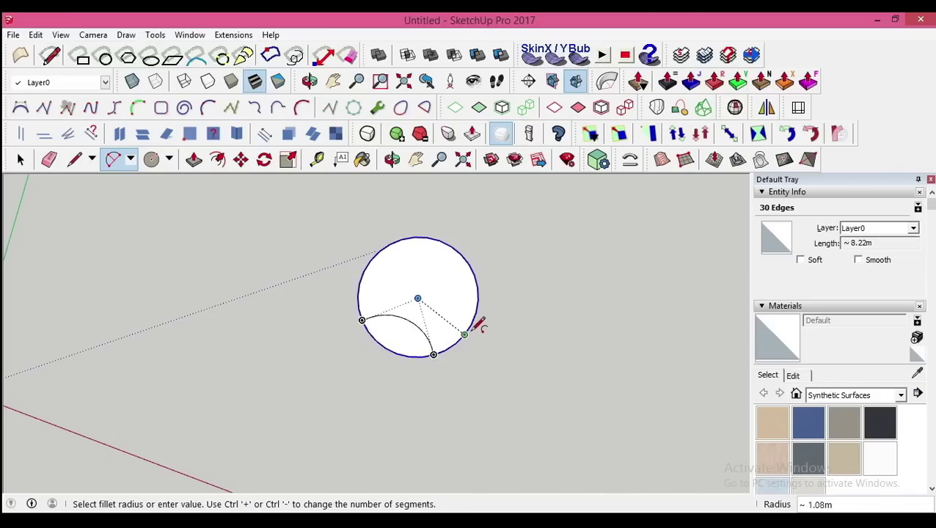
click(464, 335)
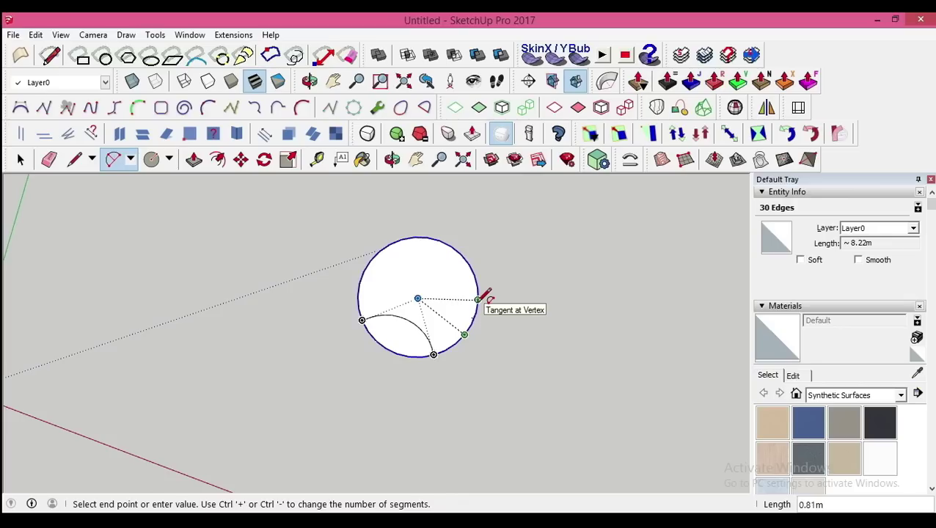
click(478, 299)
- Draw the top-right and top-left arcs across the circle's rim
click(448, 318)
click(469, 264)
click(401, 239)
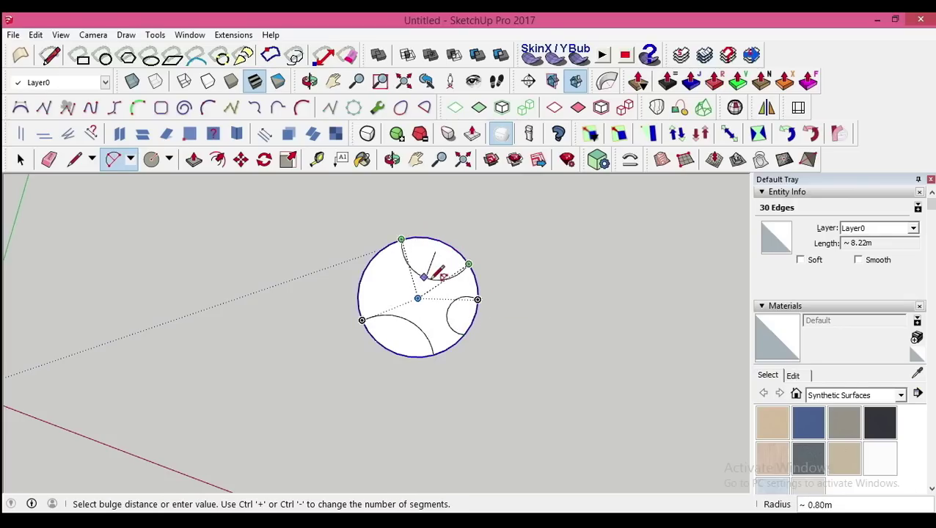
key(Escape)
click(469, 265)
click(426, 238)
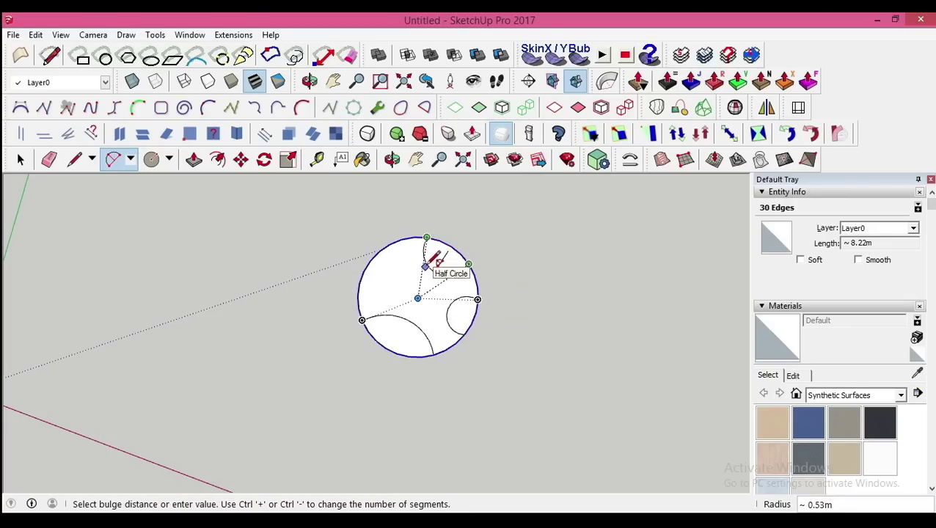
click(436, 260)
click(401, 239)
click(359, 284)
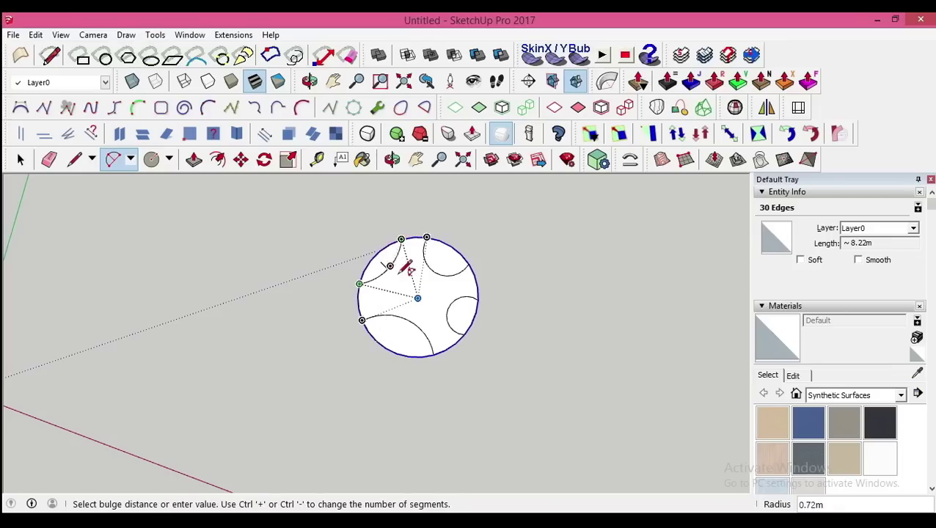
key(Escape)
click(390, 245)
click(359, 284)
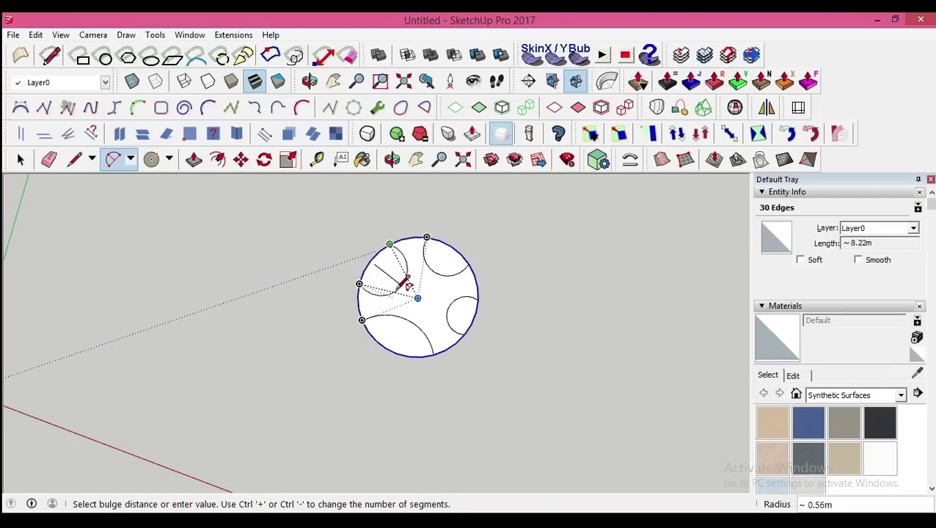
click(403, 279)
- Start an extra arc on the lower rim, then cancel it
key(space)
click(370, 336)
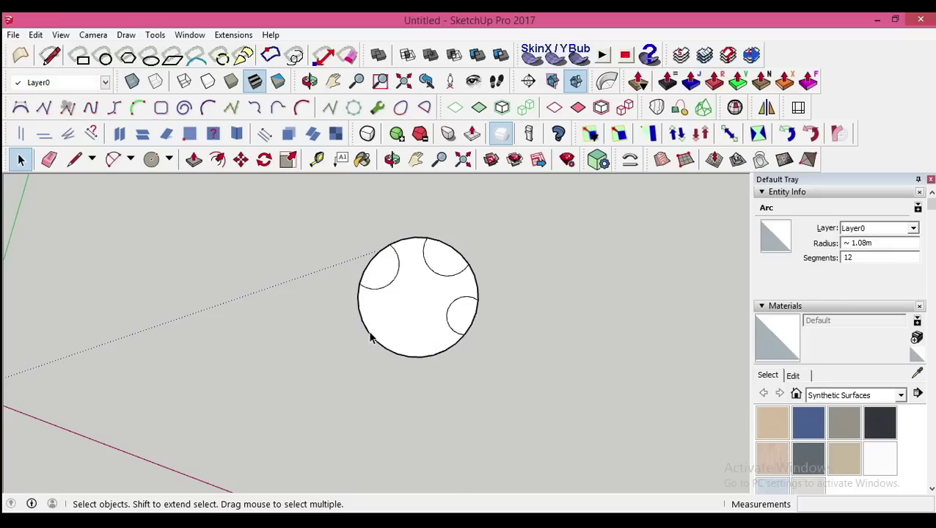
key(a)
click(362, 320)
click(464, 335)
middle_drag(421, 306, 383, 292)
key(space)
- Erase the arc regions to cut four notches into the circle
key(e)
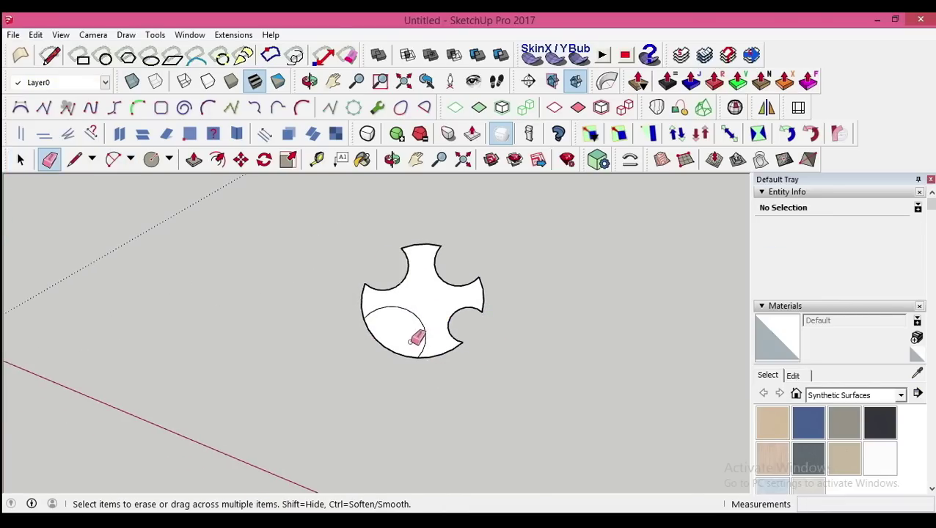
drag(412, 341, 378, 352)
middle_drag(378, 352, 614, 197)
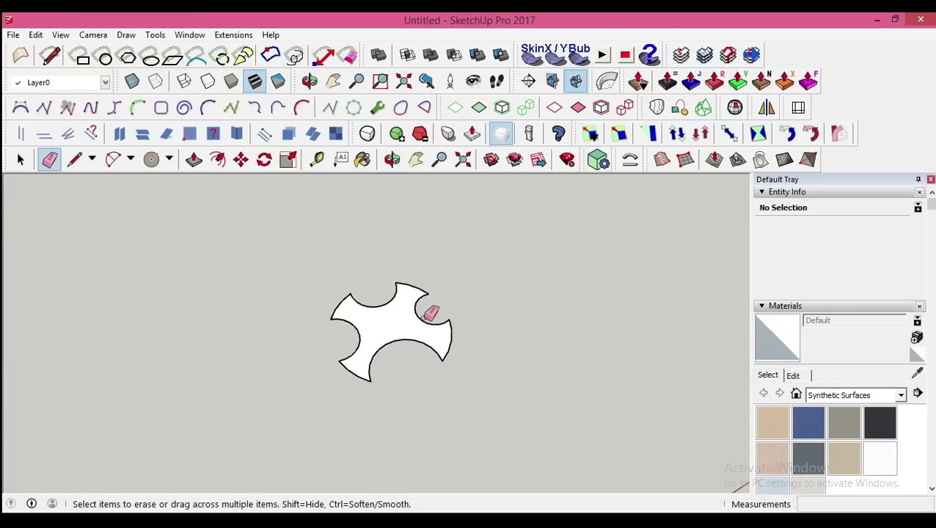
middle_drag(431, 313, 367, 323)
- Unhide the last hidden object to restore the vertical line
click(21, 159)
click(35, 34)
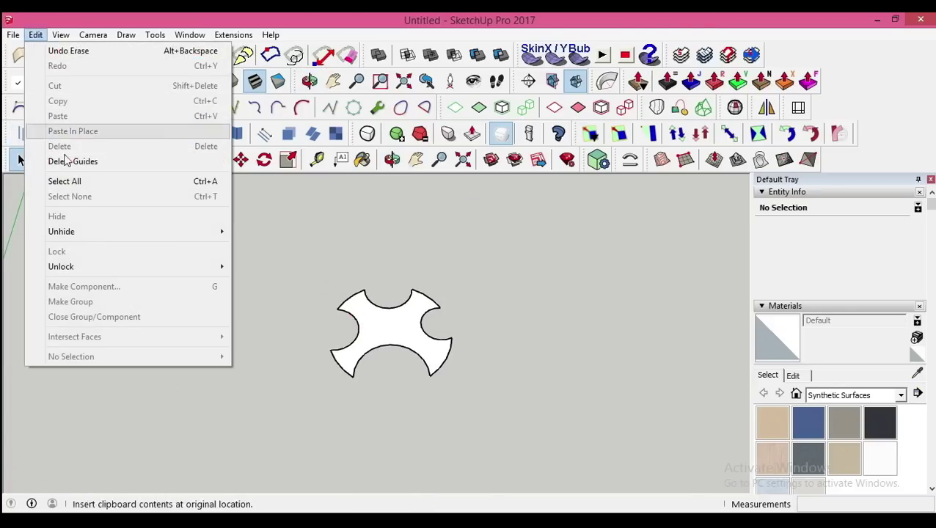
click(253, 252)
middle_drag(254, 252, 322, 255)
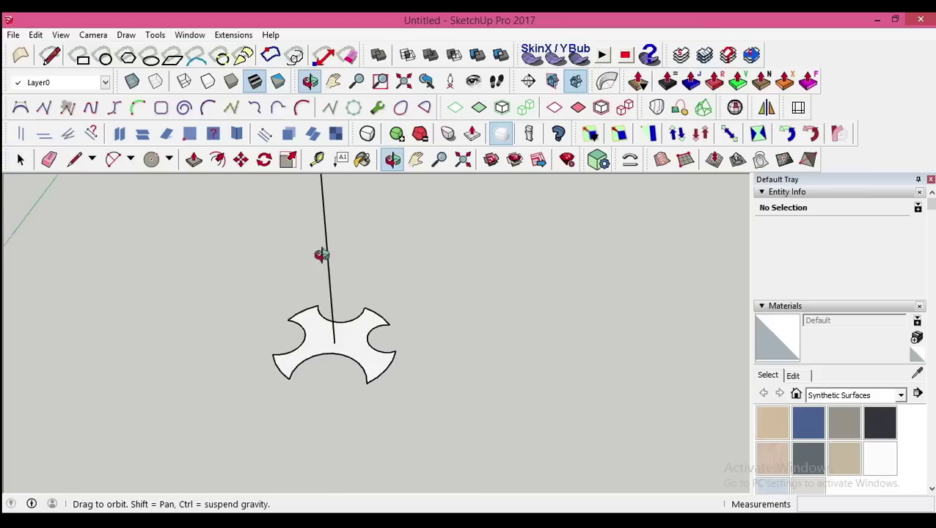
- Select the notched shape and start a Ctrl-copy move up the vertical line
double_click(319, 343)
key(m)
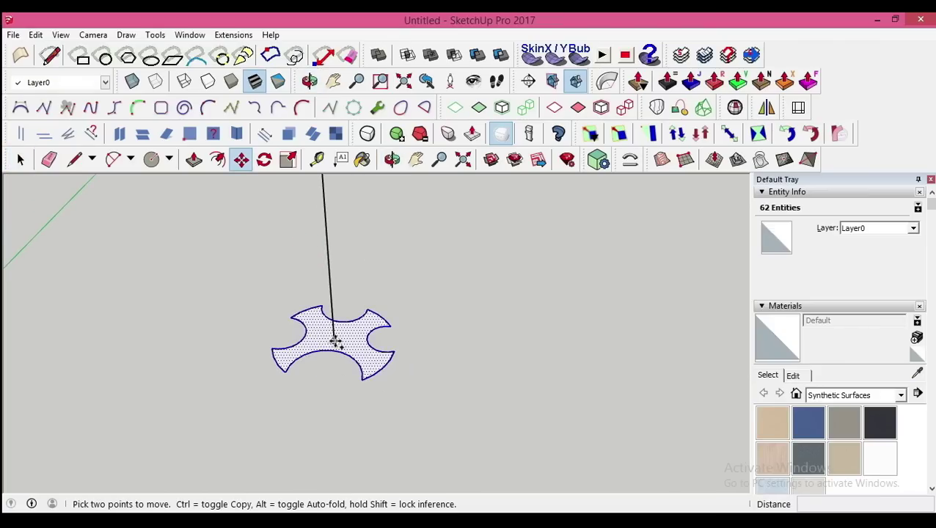
key(ctrl)
click(335, 342)
scroll(326, 216, down, 4)
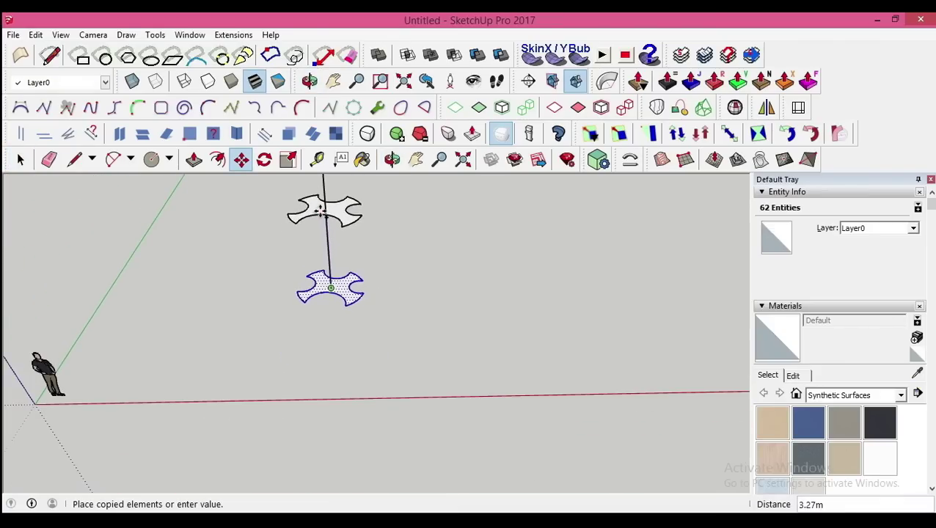
middle_drag(320, 212, 314, 314)
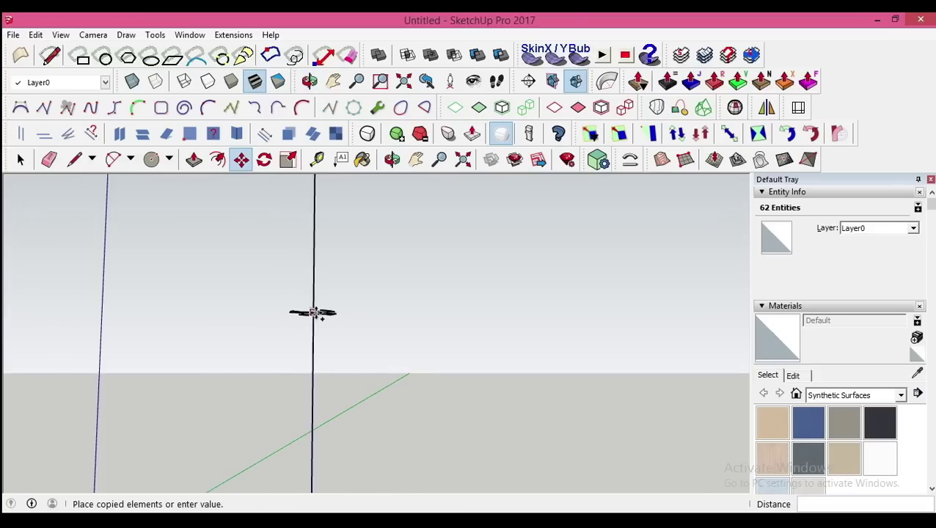
middle_drag(313, 261, 327, 283)
text(12)
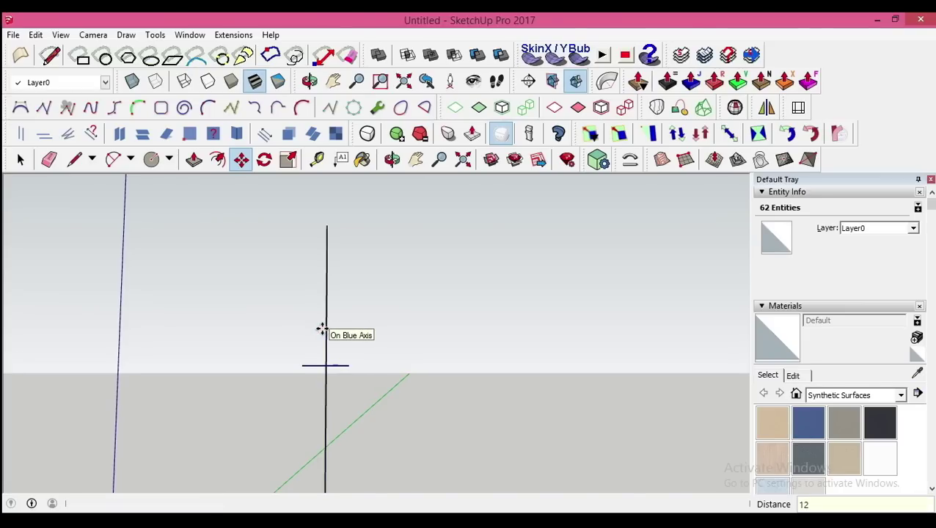
- Place the notched profile copy 12 up the vertical line
key(Return)
mouse_move(320, 324)
middle_down()
mouse_move(323, 306)
mouse_move(343, 386)
mouse_move(326, 280)
middle_up()
key(space)
mouse_move(305, 324)
middle_down()
mouse_move(341, 279)
mouse_move(328, 405)
mouse_move(326, 366)
middle_up()
key(s)
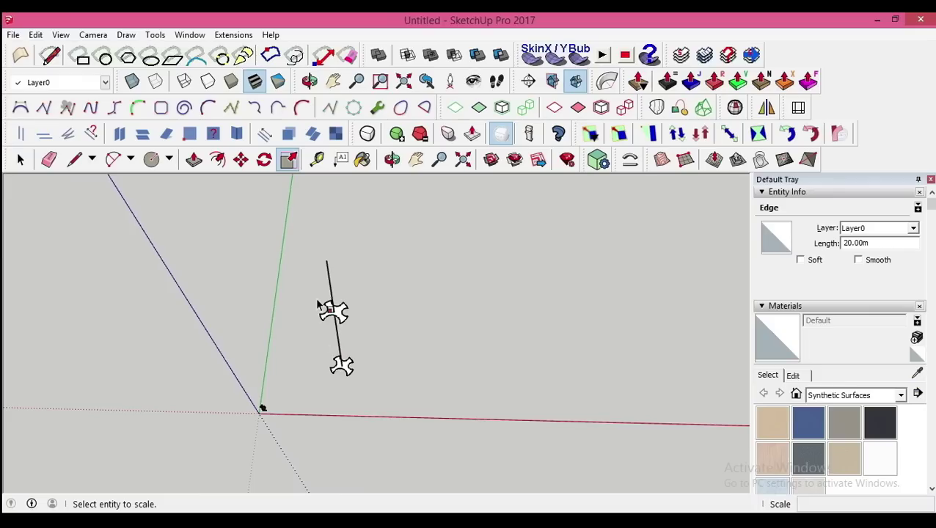
key(space)
scroll(332, 308, up, 2)
mouse_move(332, 308)
middle_down()
mouse_move(313, 257)
mouse_move(345, 313)
middle_up()
scroll(336, 314, up, 2)
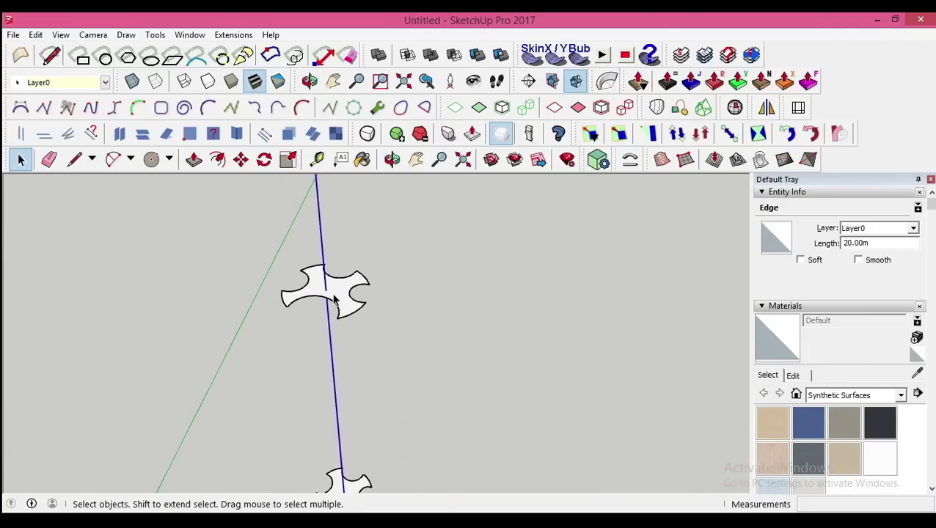
- Copy the floor plate 12 m up the core and array it 5x into stacked floors
triple_click(333, 298)
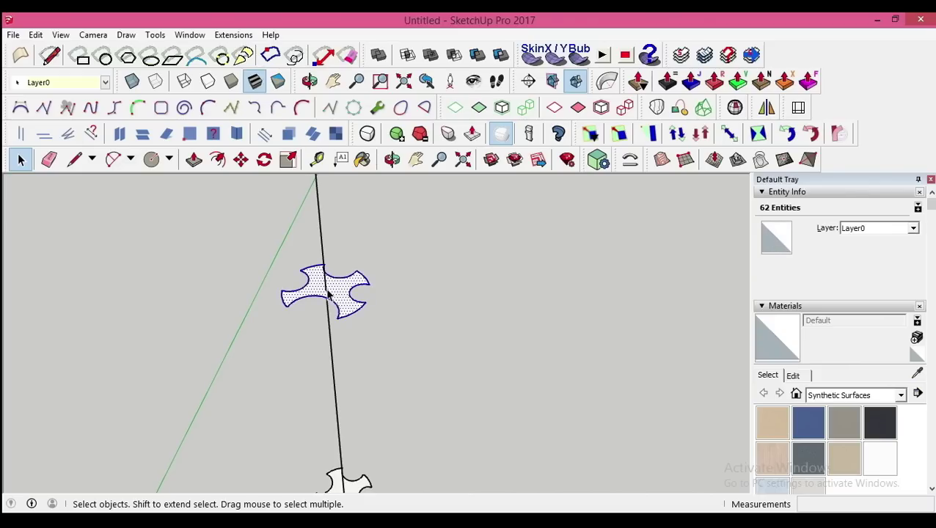
key(m)
mouse_move(324, 284)
middle_down()
mouse_move(307, 280)
mouse_move(322, 279)
middle_up()
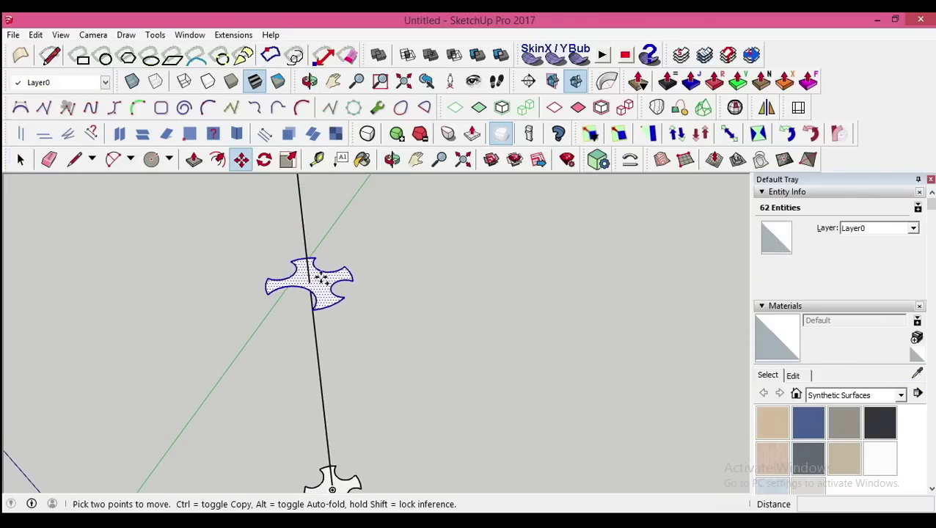
middle_drag(313, 312, 306, 308)
key(ctrl)
click(305, 309)
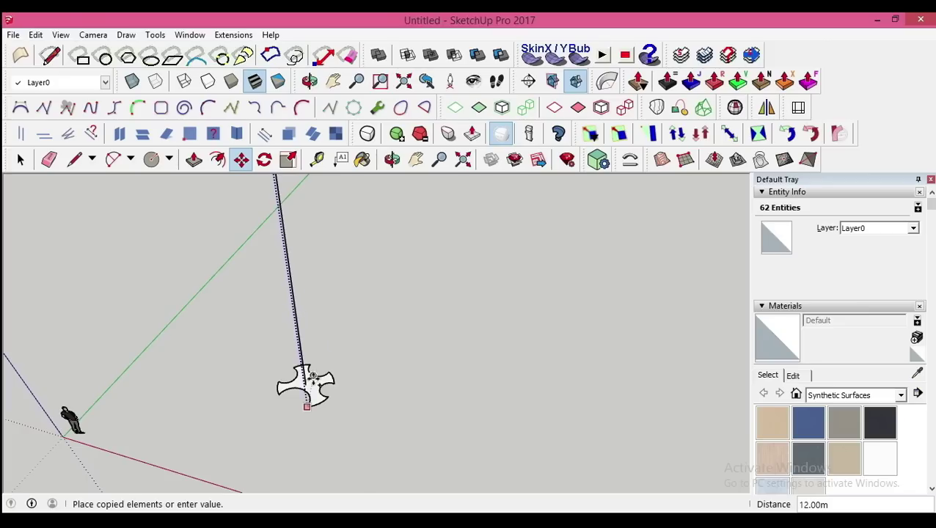
click(317, 396)
text(5x)
key(Return)
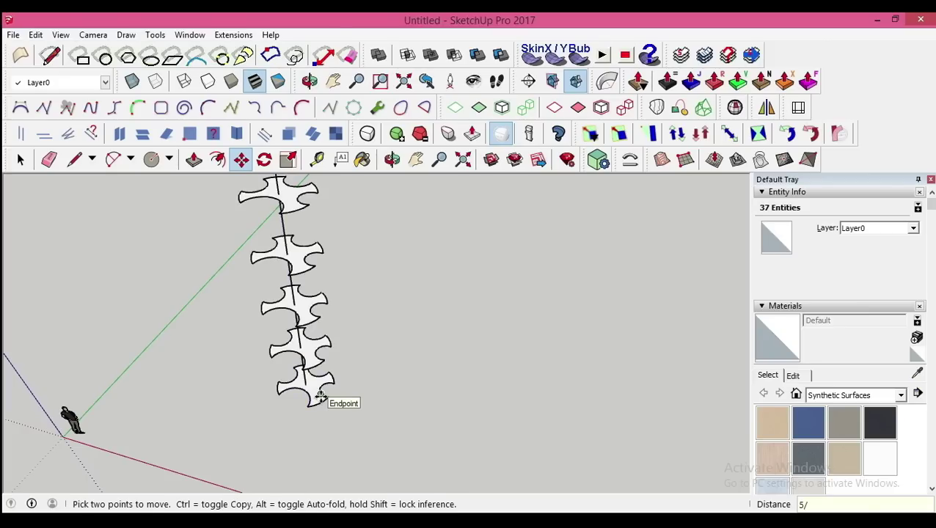
middle_drag(321, 397, 326, 286)
key(space)
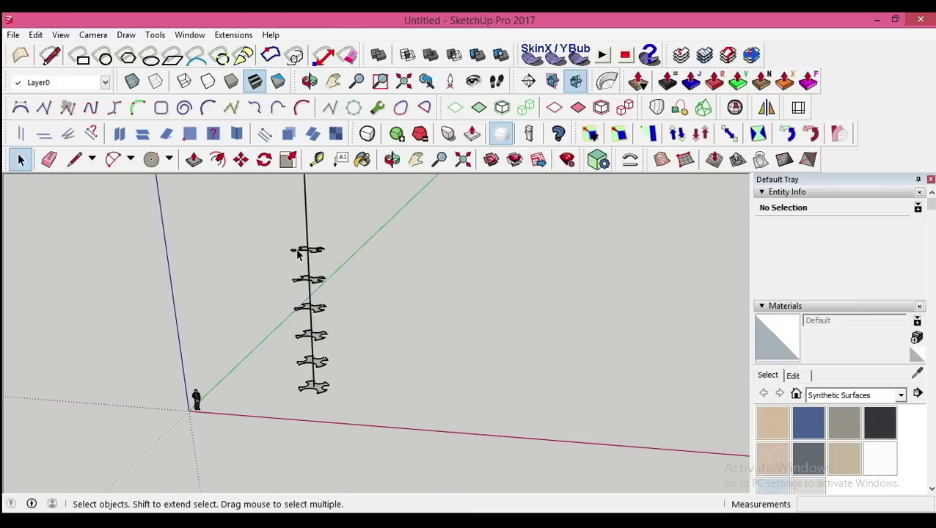
scroll(330, 271, up, 3)
scroll(336, 257, up, 3)
- Select the top floor shape for scaling, then pick another floor shape
triple_click(335, 257)
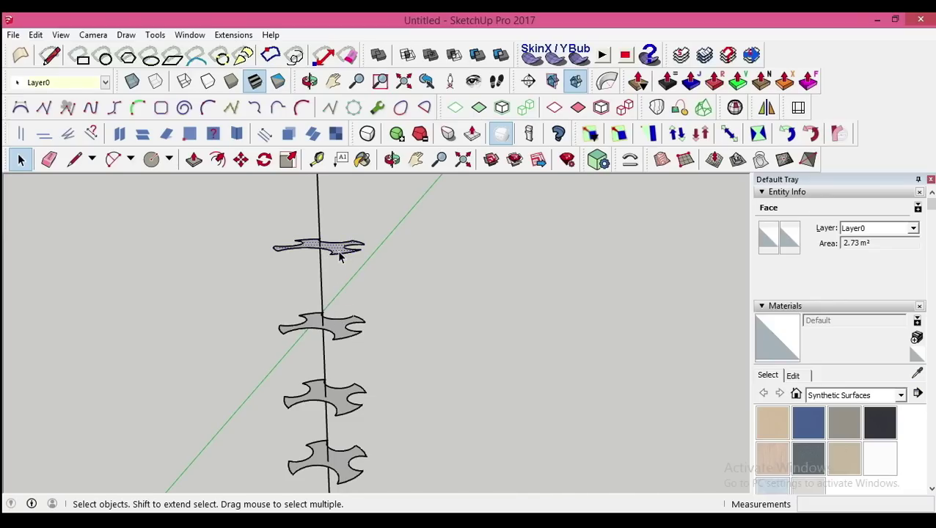
mouse_move(339, 255)
middle_down()
mouse_move(340, 323)
mouse_move(308, 344)
middle_up()
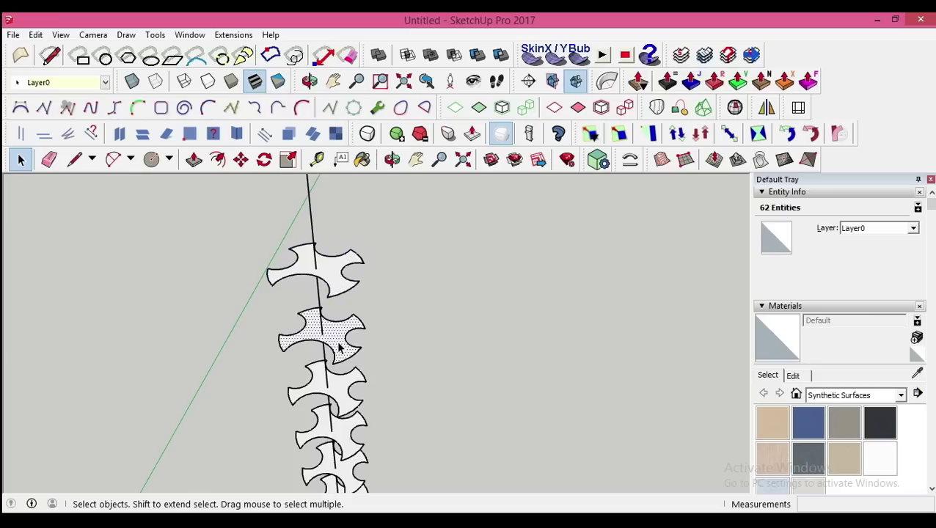
key(s)
scroll(268, 358, up, 2)
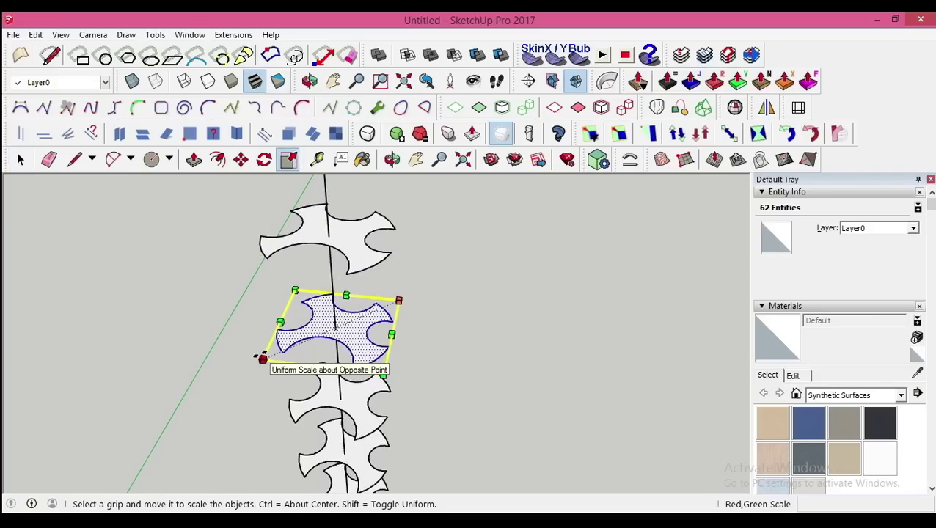
key(space)
click(328, 373)
mouse_move(271, 355)
middle_down()
mouse_move(328, 372)
mouse_move(331, 344)
mouse_move(313, 375)
mouse_move(335, 238)
mouse_move(338, 358)
mouse_move(372, 352)
mouse_move(436, 264)
mouse_move(335, 334)
middle_up()
- Uniformly enlarge the selected floor shape, then select all the stacked shapes
key(s)
key(space)
key(s)
key(space)
key(s)
mouse_move(367, 390)
middle_down()
mouse_move(323, 408)
mouse_move(339, 396)
mouse_move(387, 297)
middle_up()
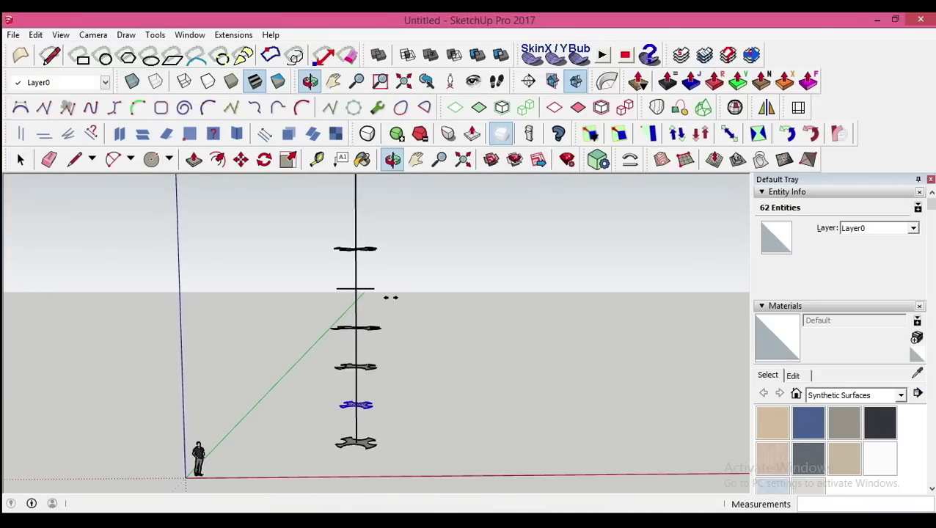
click(20, 160)
key(ctrl+a)
mouse_move(299, 234)
middle_down()
mouse_move(374, 318)
mouse_move(378, 347)
middle_up()
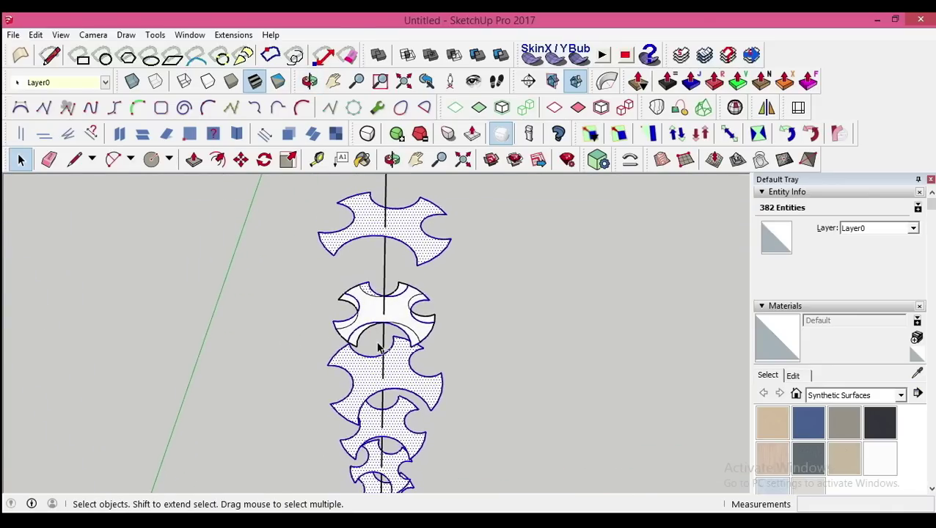
- Rotate one floor shape about 6.8° around the core line
click(357, 306)
key(q)
middle_drag(382, 314, 408, 286)
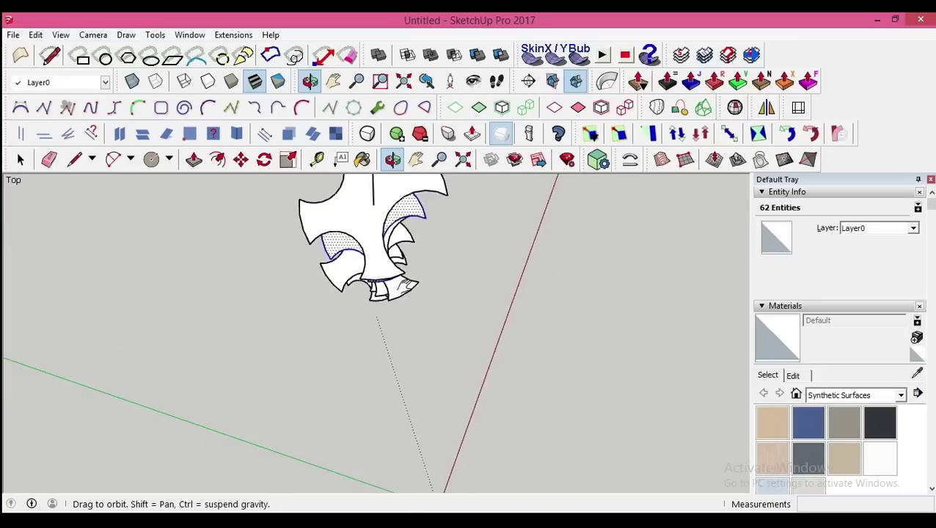
click(345, 270)
click(440, 326)
middle_drag(478, 372, 185, 225)
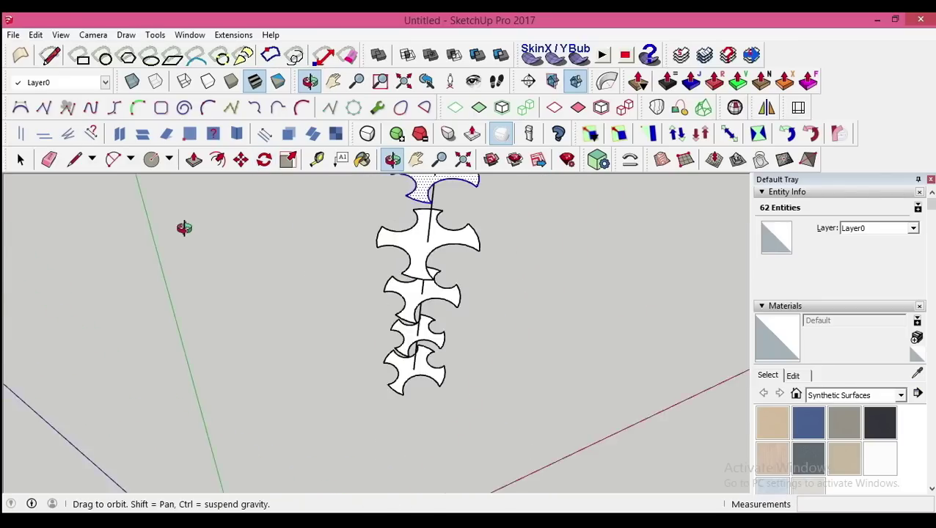
key(space)
- Rotate another floor shape about 15° around the core, then select everything
key(q)
mouse_move(376, 293)
middle_down()
mouse_move(391, 397)
mouse_move(400, 368)
mouse_move(443, 414)
mouse_move(401, 414)
middle_up()
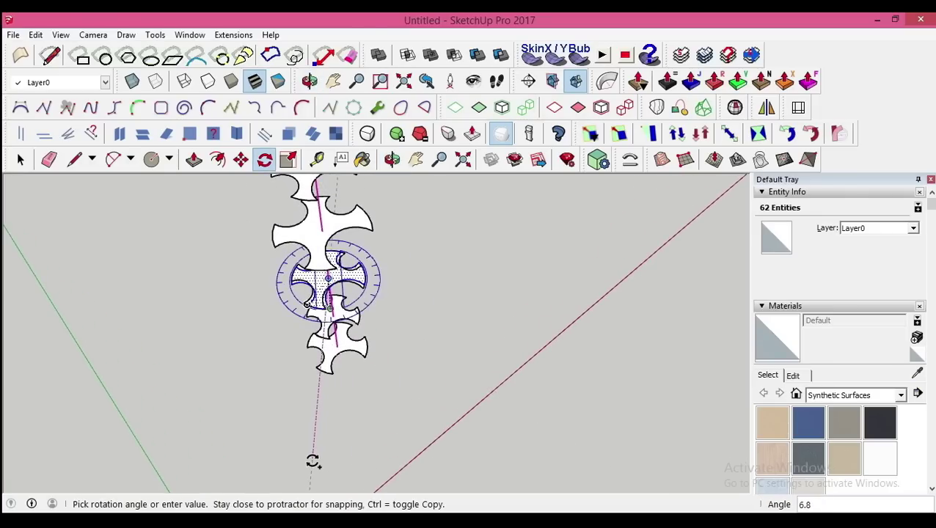
key(space)
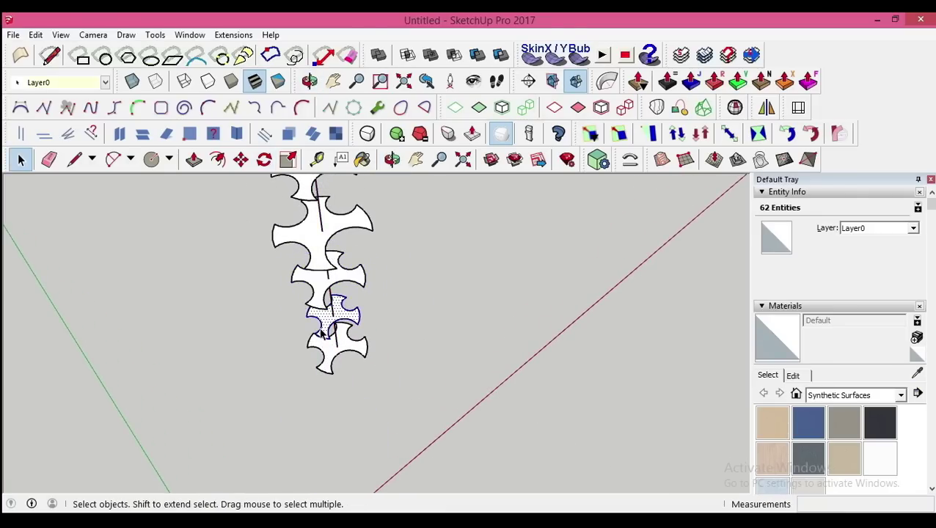
key(q)
middle_drag(324, 310, 414, 302)
click(414, 305)
click(407, 442)
click(384, 439)
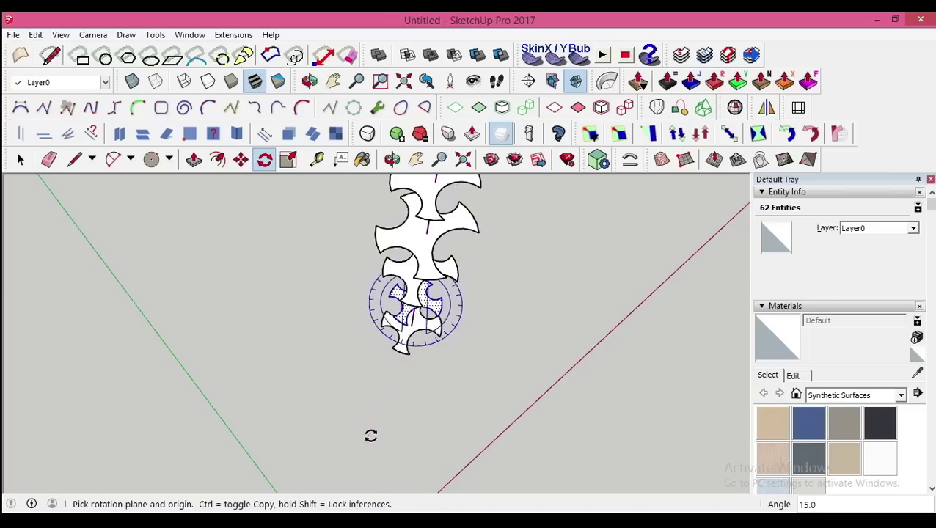
mouse_move(370, 437)
middle_down()
mouse_move(278, 211)
mouse_move(452, 197)
middle_up()
key(space)
key(ctrl+a)
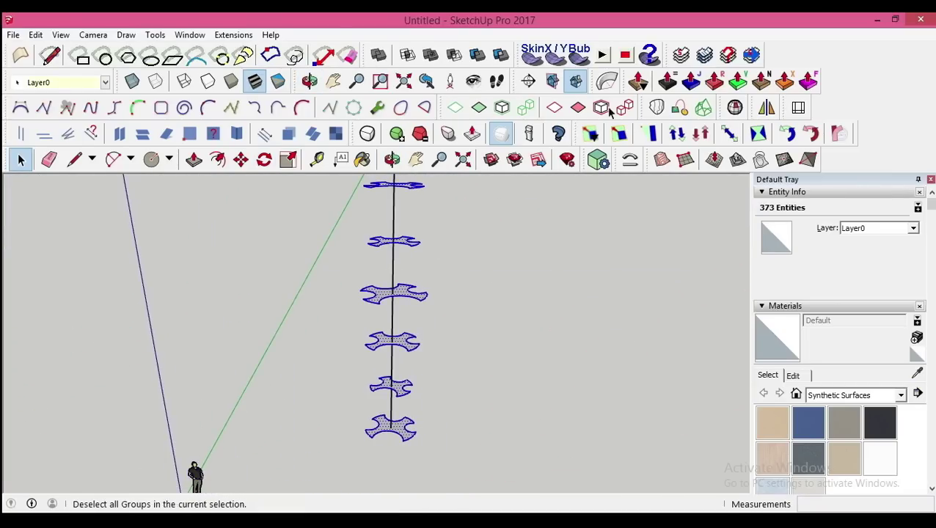
- Loft a twisting skin through all stacked profiles with Curviloft's Loft by Spline and accept it
click(654, 107)
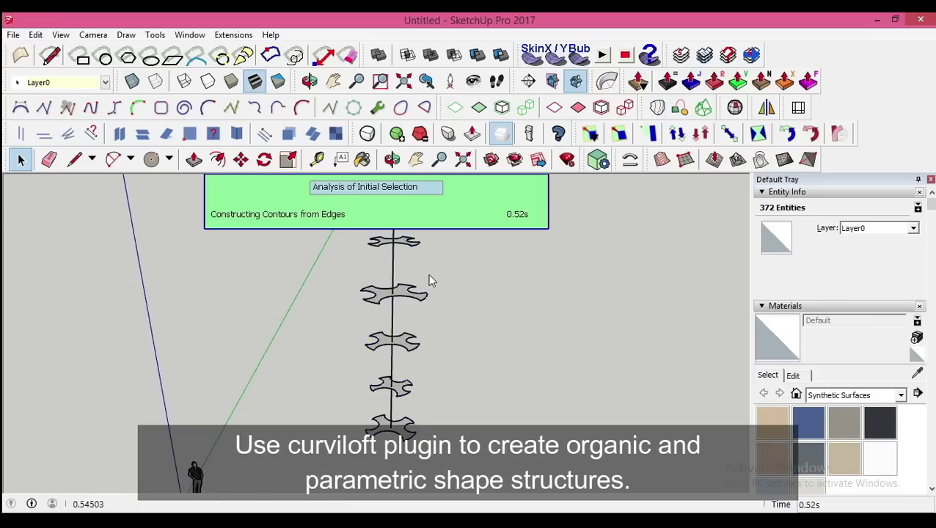
mouse_move(432, 281)
middle_down()
mouse_move(472, 204)
mouse_move(383, 237)
mouse_move(445, 299)
mouse_move(282, 272)
mouse_move(388, 279)
mouse_move(363, 266)
mouse_move(322, 316)
middle_up()
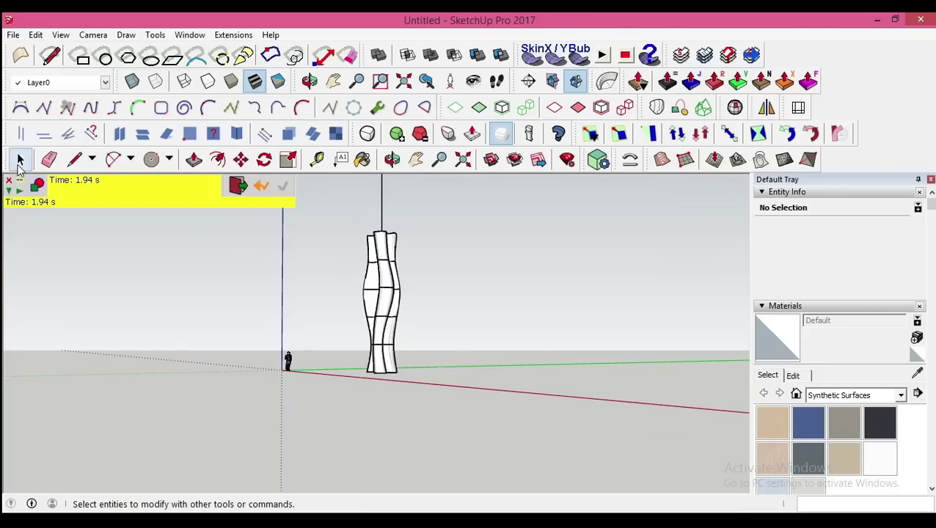
click(21, 159)
scroll(360, 308, up, 3)
middle_drag(394, 320, 681, 323)
- Select the new lofted tower surface and orbit and zoom to inspect it
key(space)
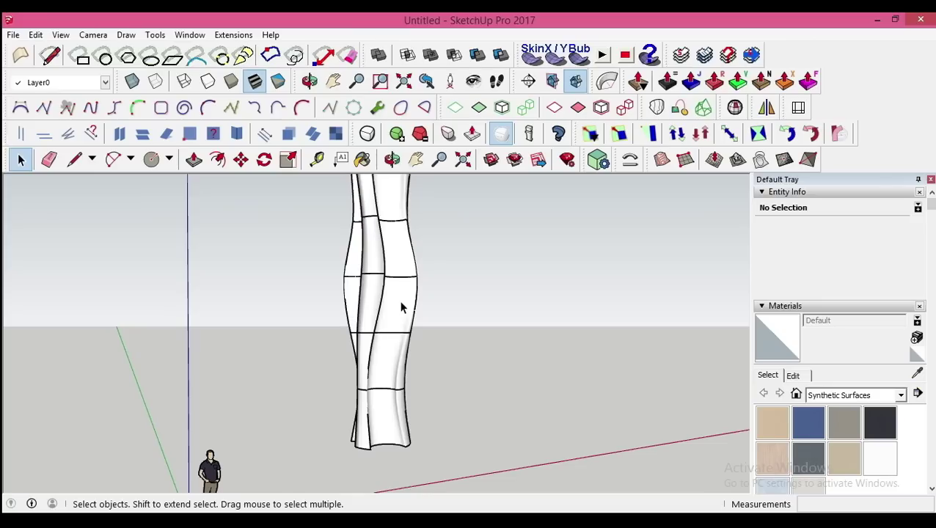
triple_click(404, 307)
middle_drag(404, 306, 320, 323)
scroll(359, 346, down, 2)
scroll(358, 345, up, 1)
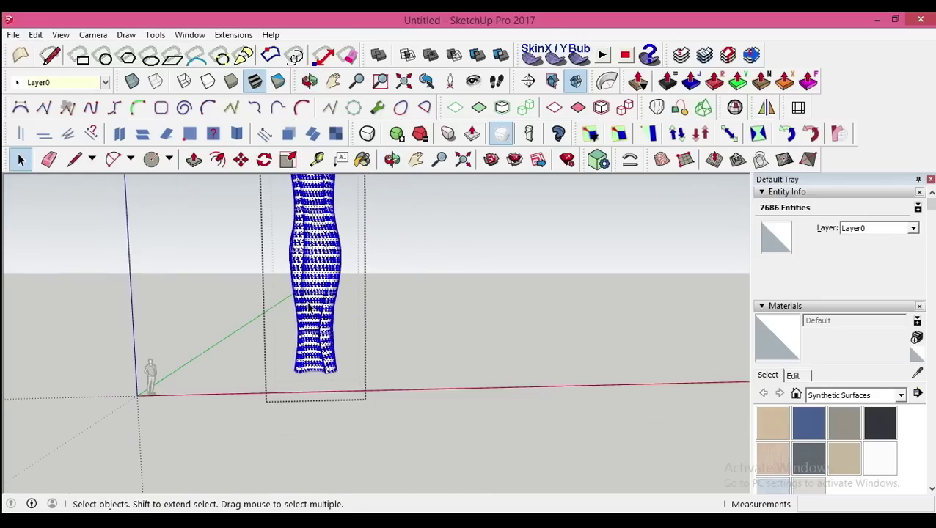
scroll(315, 359, up, 2)
scroll(299, 361, up, 2)
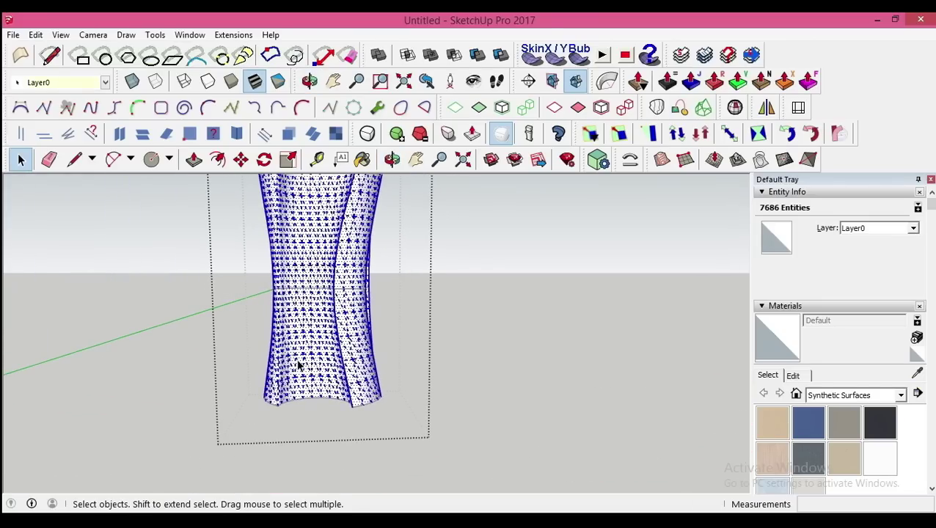
scroll(323, 382, up, 1)
scroll(345, 391, up, 1)
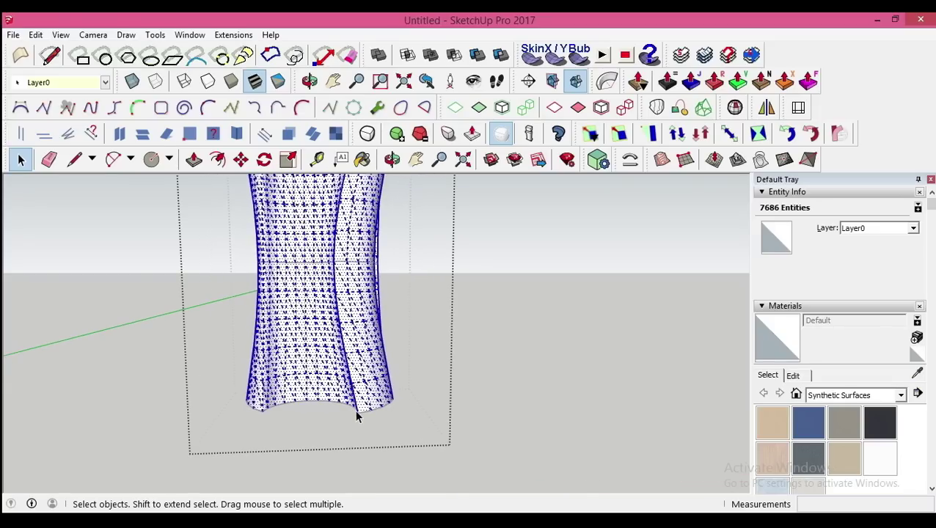
middle_drag(359, 417, 294, 319)
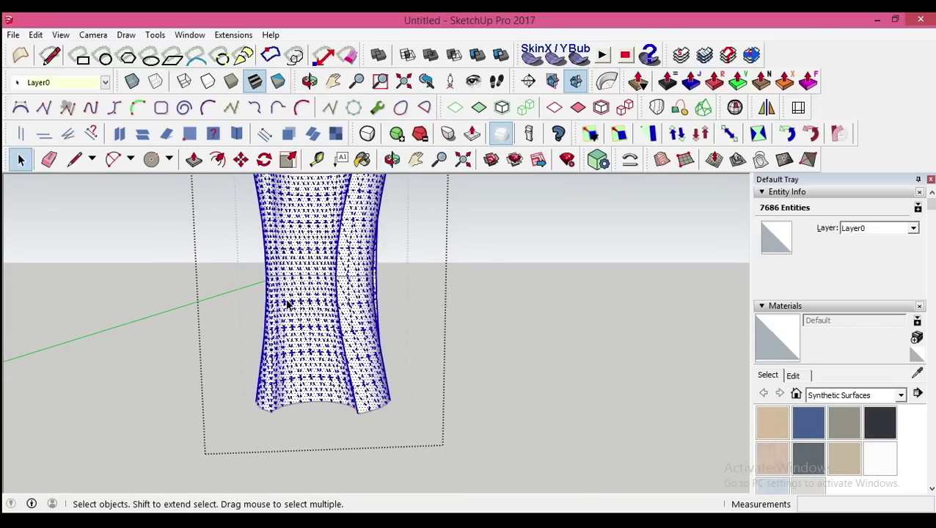
- Narrow the tower selection to its hidden edges, then to its soft edges, via Select Only
right_click(288, 303)
mouse_move(331, 468)
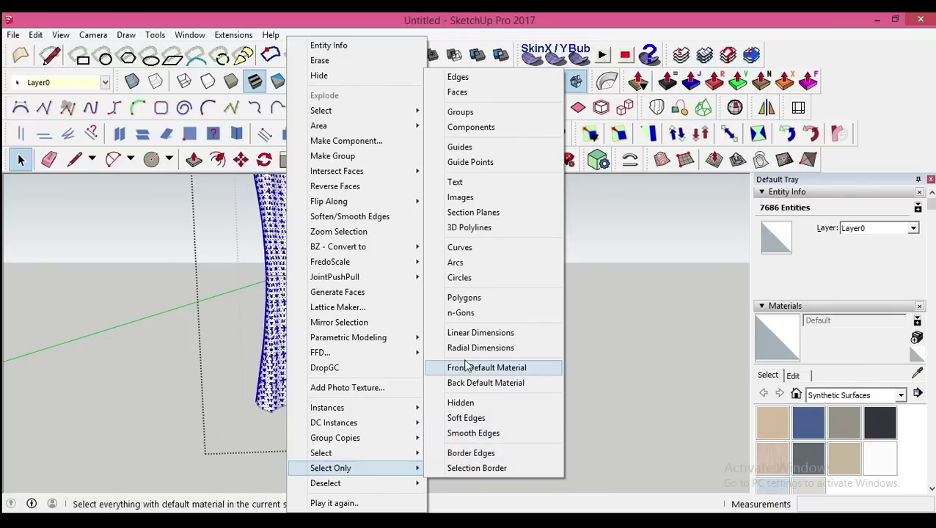
click(458, 403)
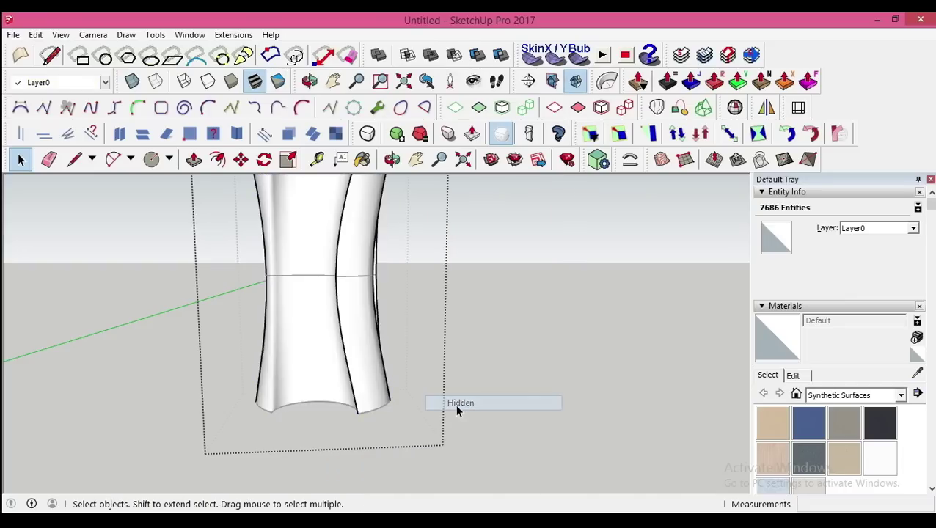
right_click(309, 362)
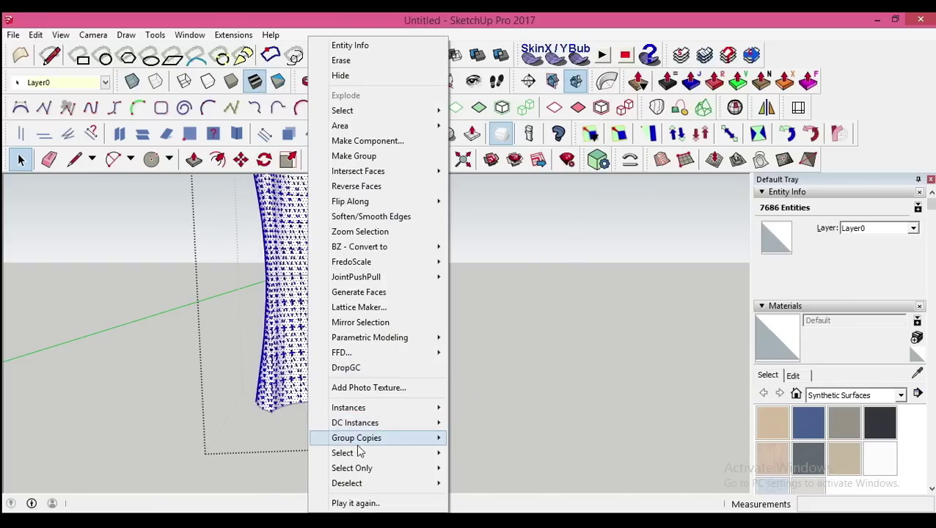
click(499, 418)
scroll(379, 406, down, 2)
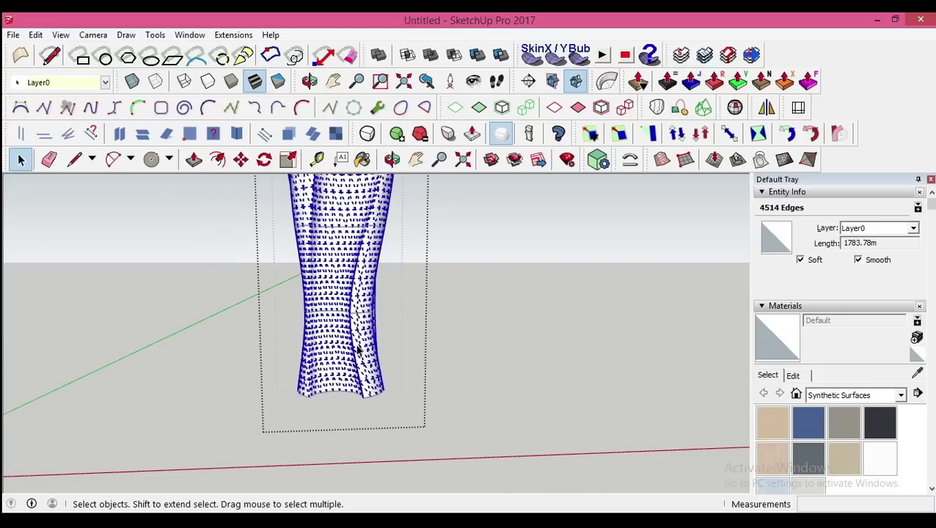
scroll(297, 328, down, 2)
middle_drag(296, 328, 323, 316)
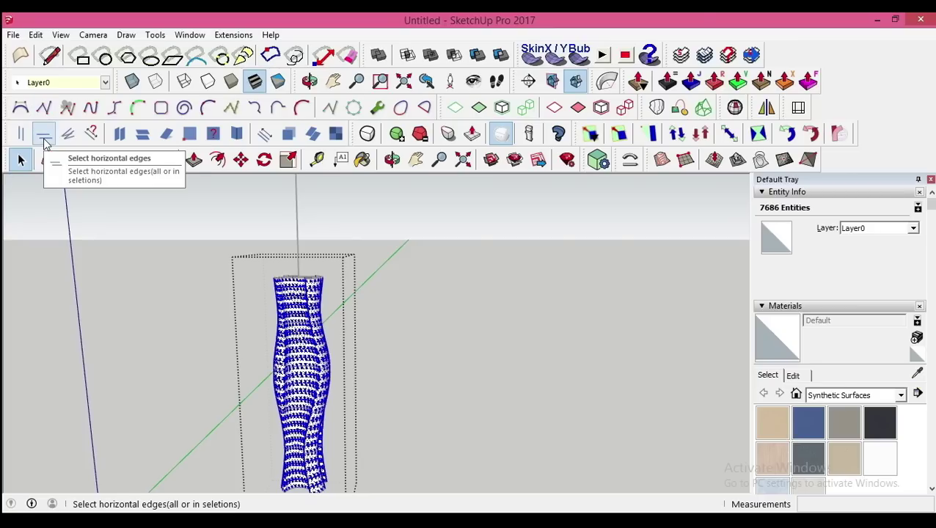
- Filter the tower mesh edges with Select by Axis on Z at tolerance 10.0
click(44, 136)
key(Return)
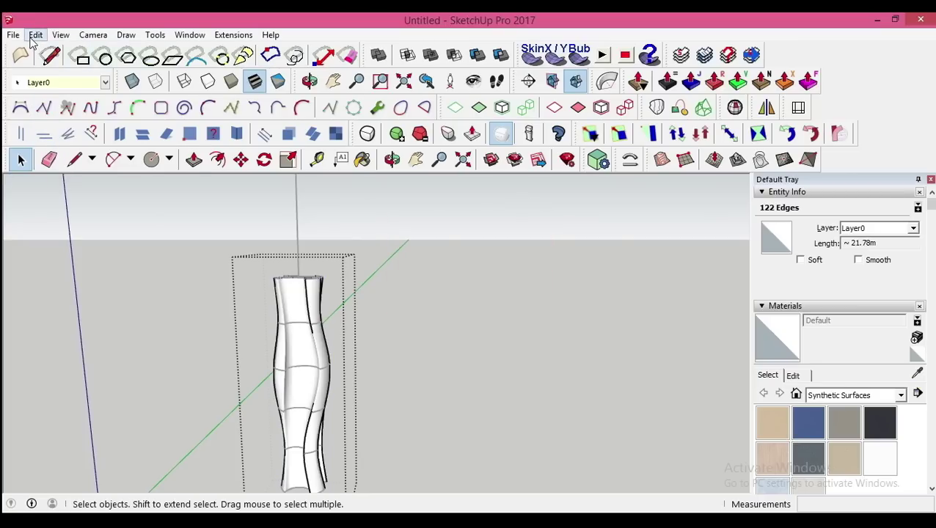
click(35, 34)
mouse_move(61, 34)
click(309, 365)
triple_click(309, 363)
click(44, 133)
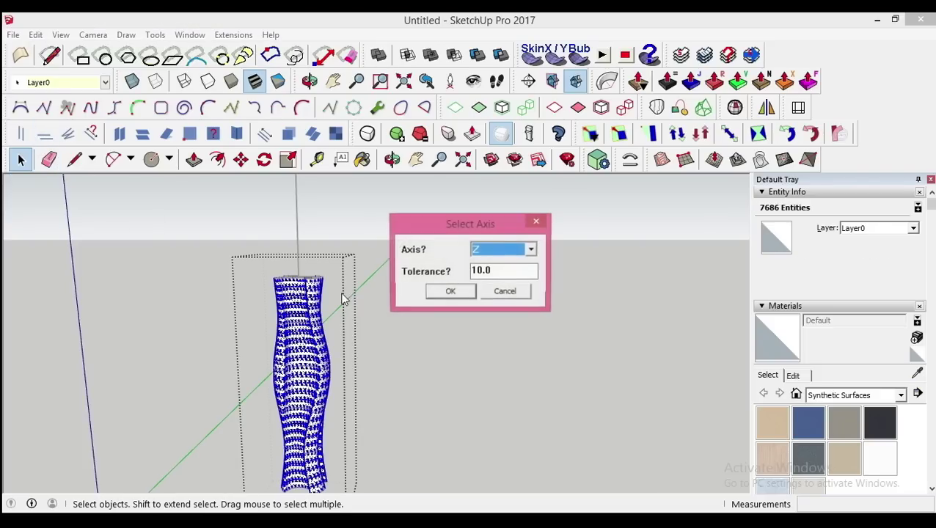
click(449, 291)
triple_click(291, 371)
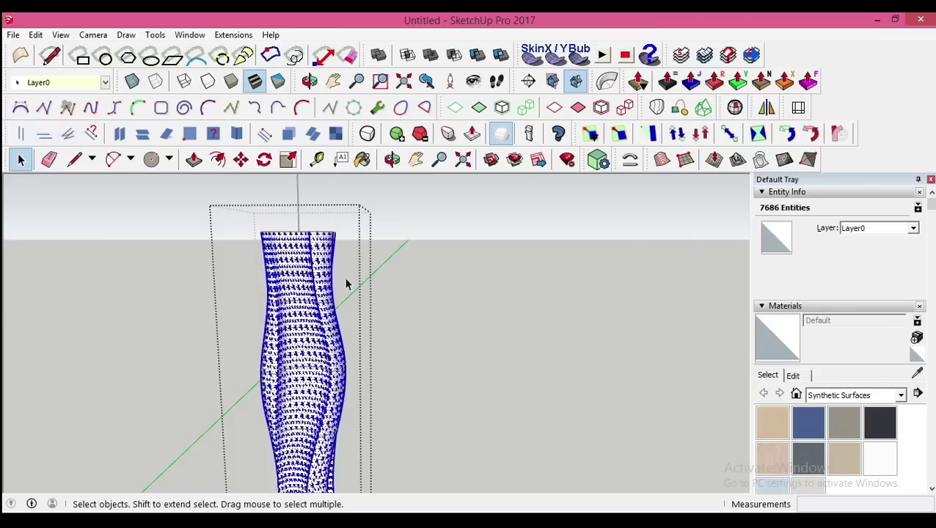
- Select only the tower's soft edges and uncheck Soft in Entity Info
right_click(314, 305)
mouse_move(356, 468)
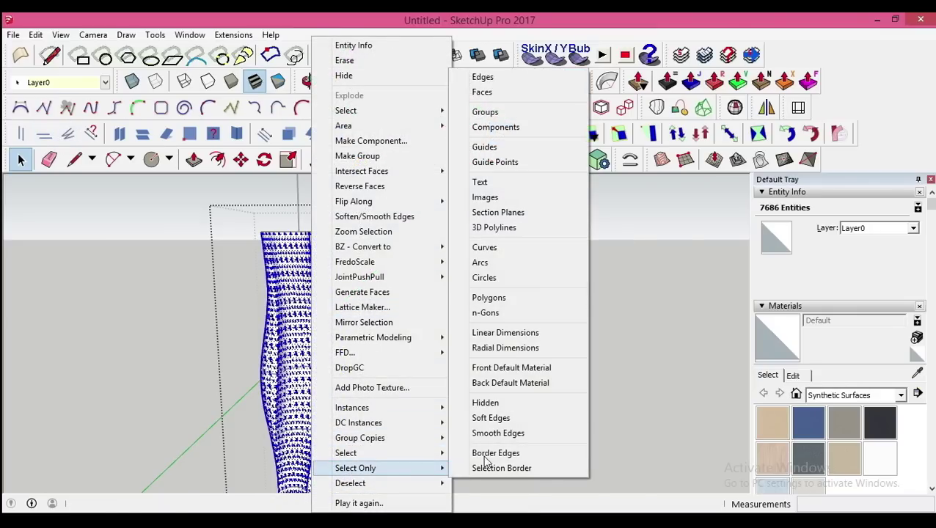
click(491, 419)
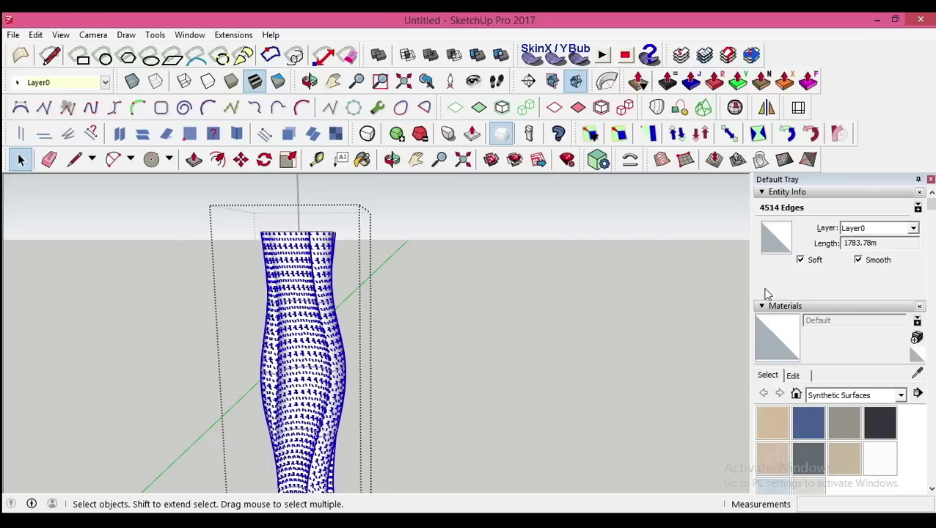
click(801, 261)
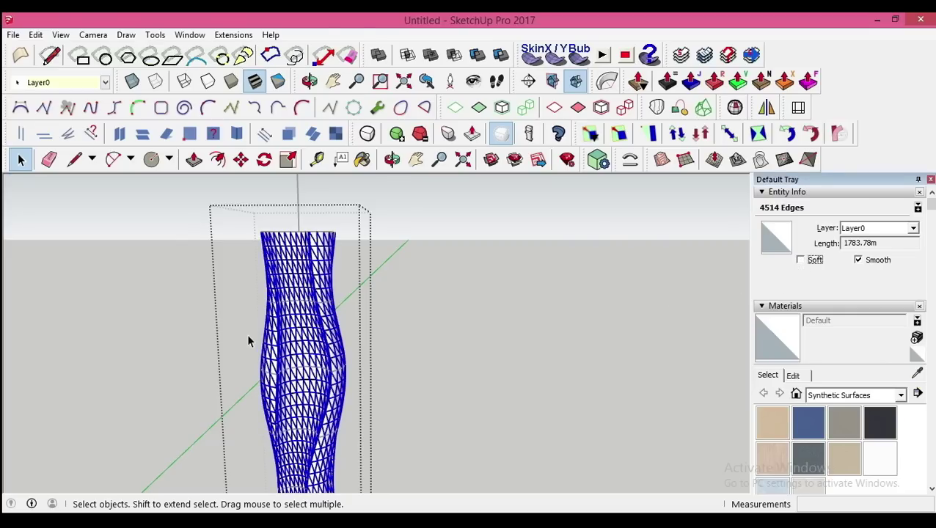
- Re-run Select by Axis (Z, tolerance 10) to keep only the horizontal ring edges
right_click(301, 336)
key(Escape)
click(29, 142)
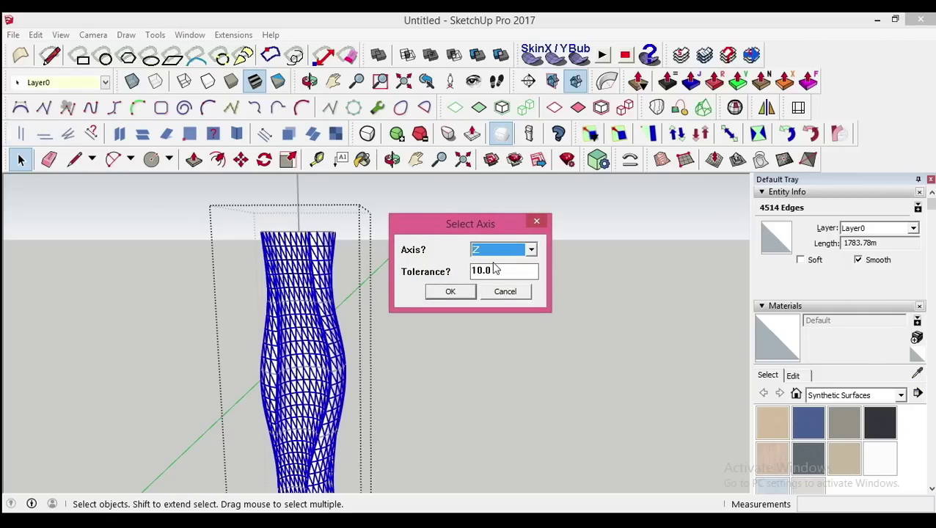
click(451, 292)
- Copy the selected ring edges 6 m along the red axis with Move and Ctrl
middle_drag(318, 297, 306, 264)
key(m)
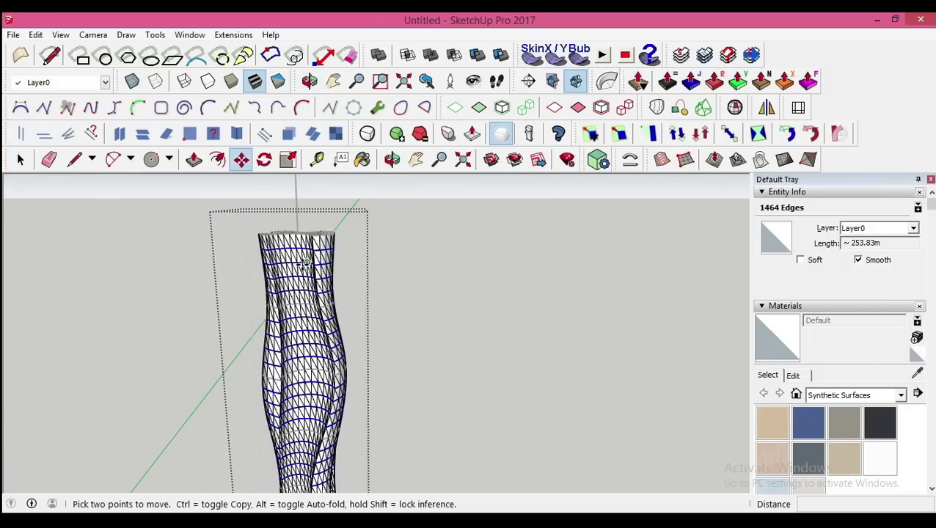
ctrl+click(265, 248)
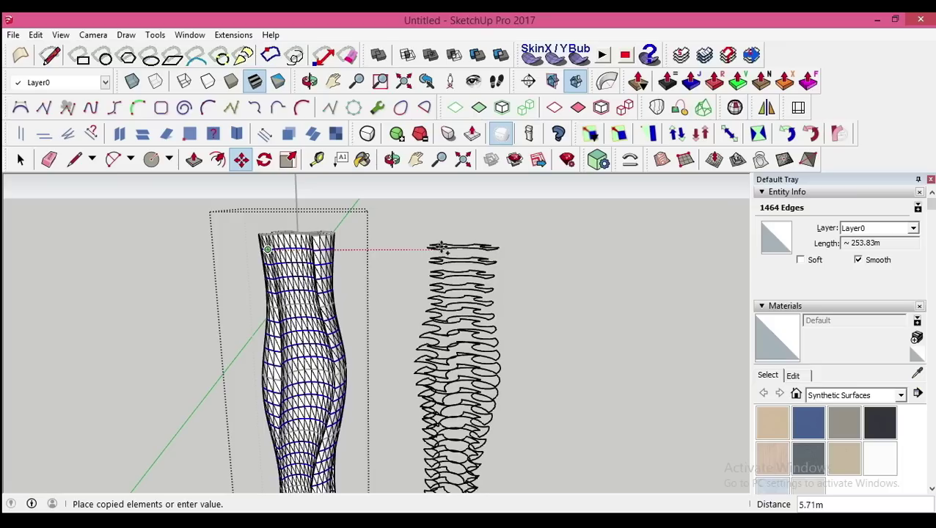
key(Escape)
middle_drag(203, 236, 284, 302)
scroll(284, 301, up, 3)
scroll(318, 307, up, 3)
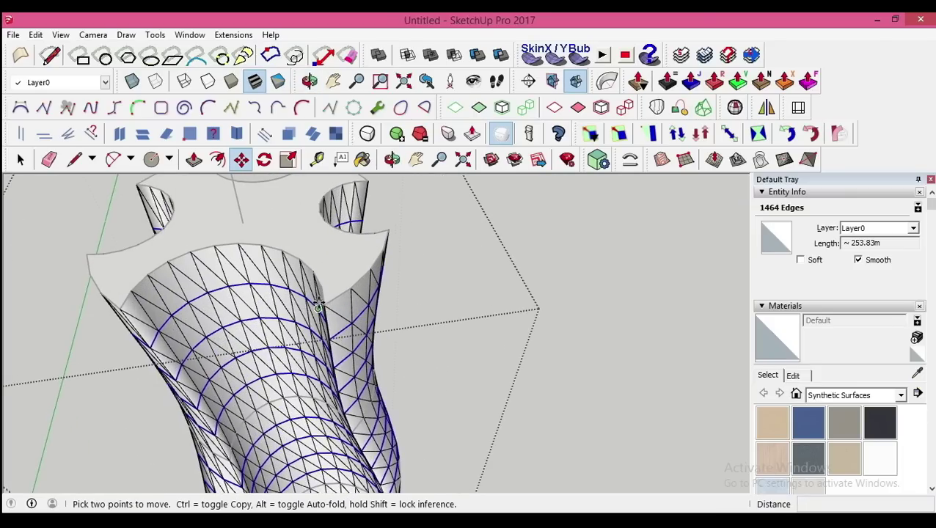
ctrl+click(323, 304)
mouse_move(512, 292)
middle_down()
mouse_move(160, 288)
mouse_move(439, 278)
middle_up()
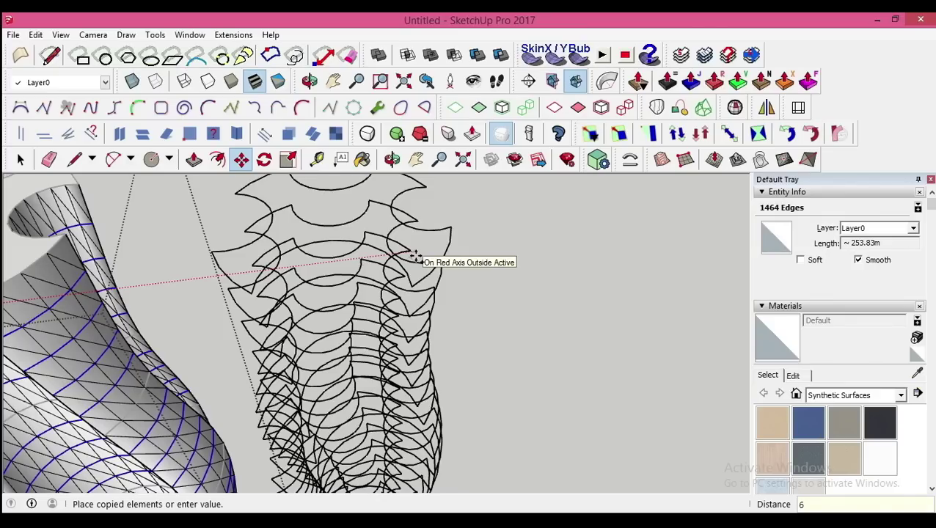
key(Escape)
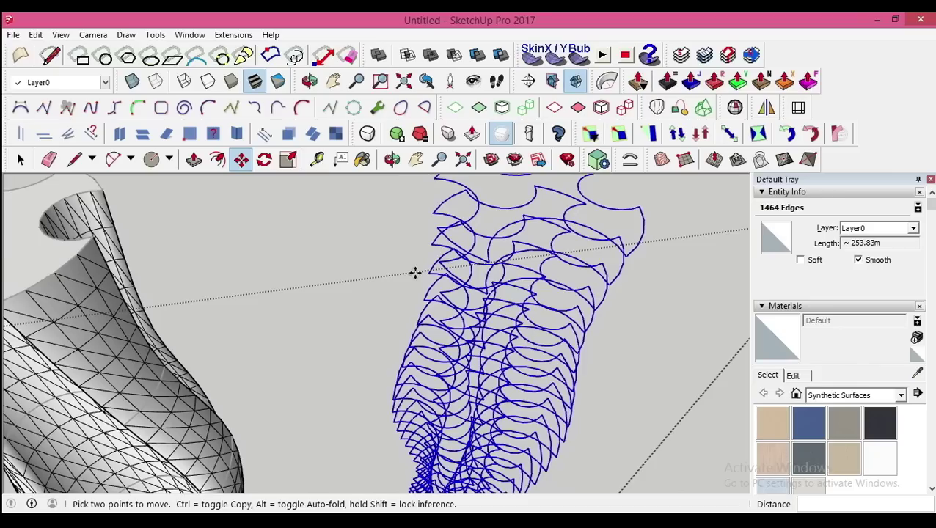
- Orbit around the copied rings and select a single ring edge
mouse_move(415, 273)
middle_down()
mouse_move(432, 267)
mouse_move(278, 321)
middle_up()
key(space)
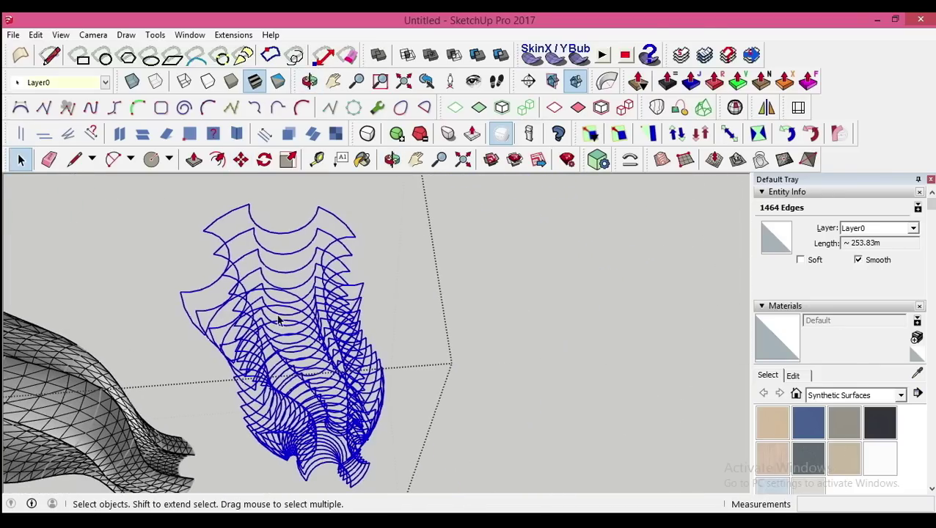
mouse_move(309, 274)
middle_down()
mouse_move(286, 242)
mouse_move(275, 371)
mouse_move(212, 372)
mouse_move(174, 328)
middle_up()
click(281, 240)
- Draw short lines across the first open ring gaps so those floors fill as faces
key(l)
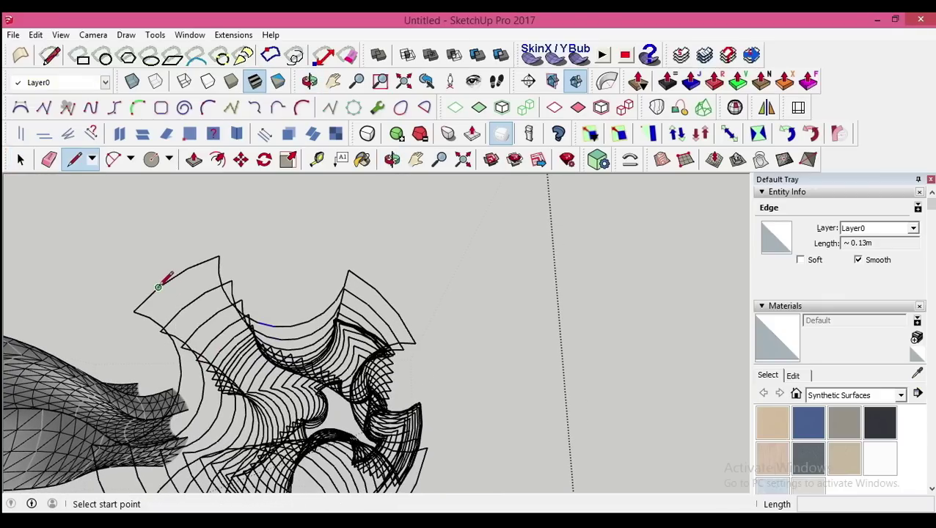
mouse_move(177, 273)
middle_down()
mouse_move(209, 365)
mouse_move(209, 345)
middle_up()
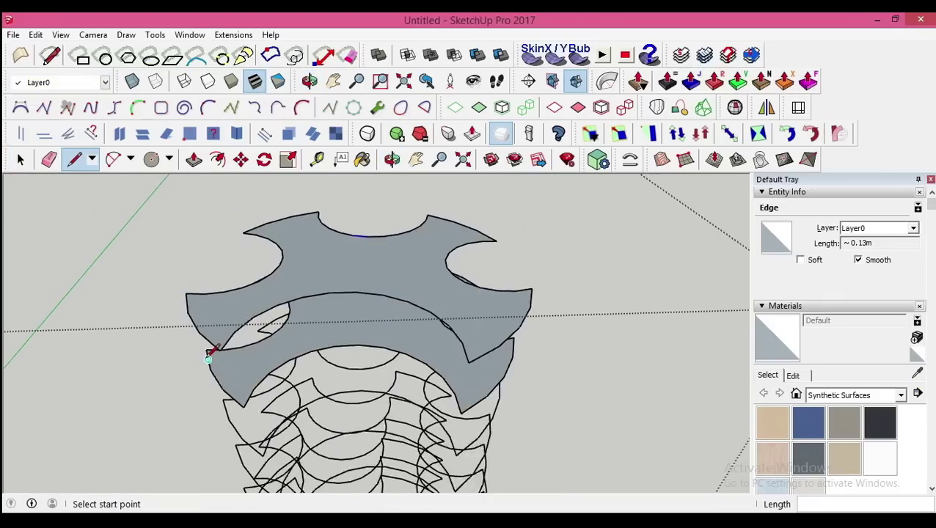
key(o)
mouse_move(209, 344)
mouse_down()
mouse_move(356, 299)
mouse_move(320, 359)
mouse_move(443, 365)
mouse_up()
key(space)
key(l)
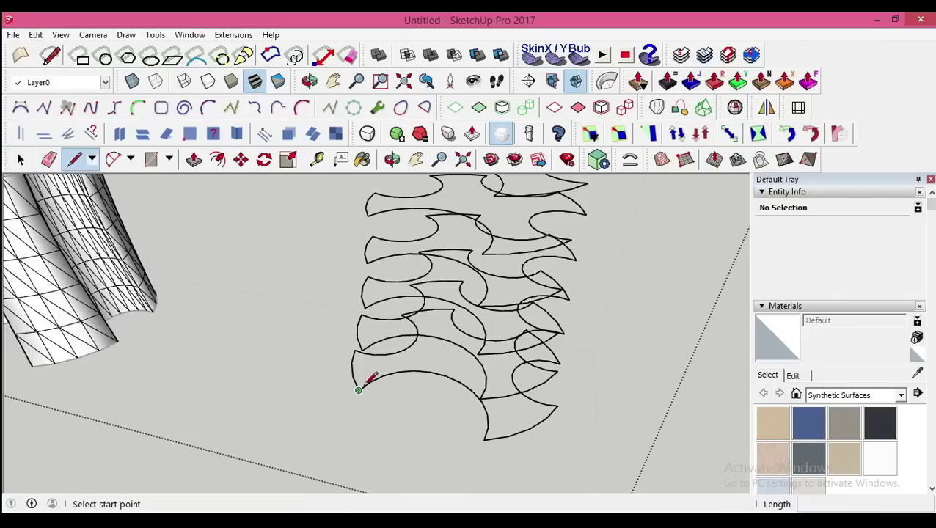
click(382, 381)
scroll(355, 309, up, 5)
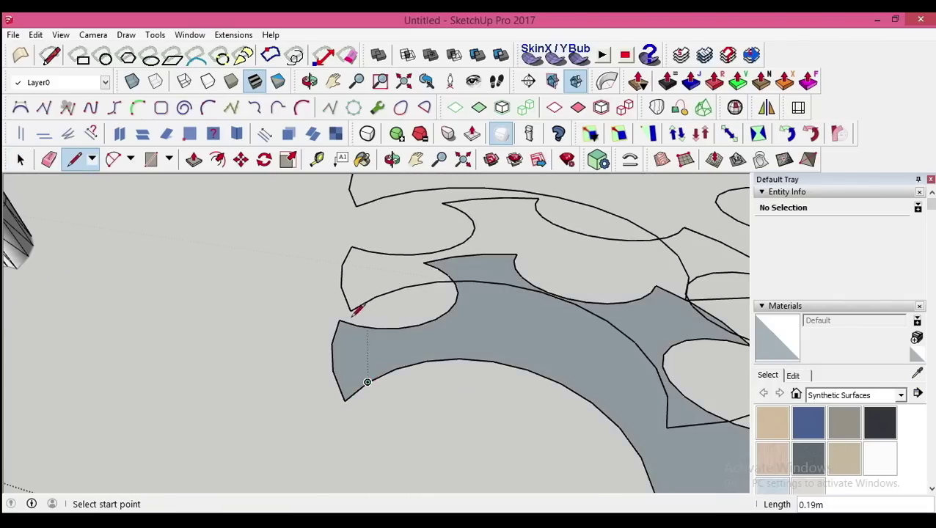
mouse_move(355, 309)
middle_down()
mouse_move(324, 291)
mouse_move(342, 314)
middle_up()
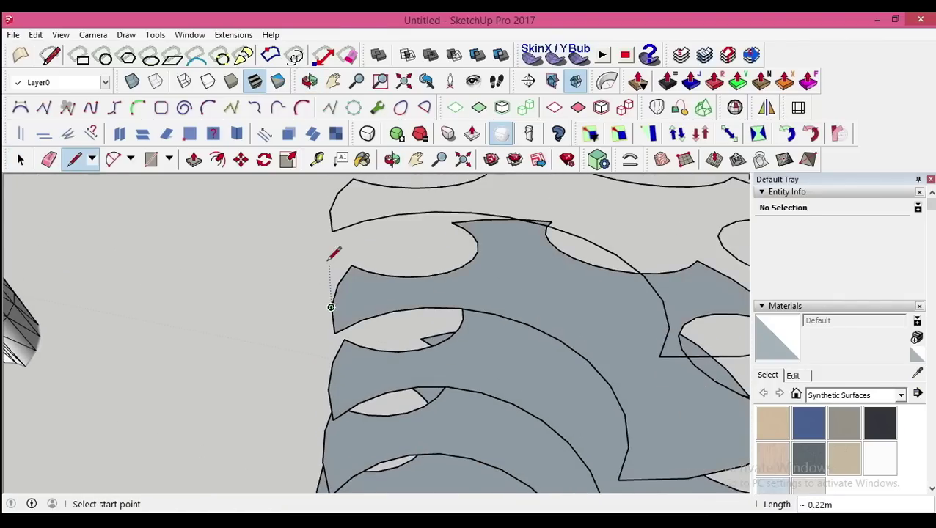
mouse_move(334, 255)
middle_down()
mouse_move(328, 213)
mouse_move(301, 343)
middle_up()
click(301, 342)
click(300, 308)
- Close the remaining ring gaps with short lines, then select one filled floor face
mouse_move(300, 308)
middle_down()
mouse_move(278, 184)
mouse_move(323, 370)
mouse_move(340, 313)
mouse_move(330, 236)
mouse_move(424, 215)
mouse_move(345, 236)
mouse_move(392, 320)
middle_up()
click(333, 240)
click(351, 267)
click(397, 261)
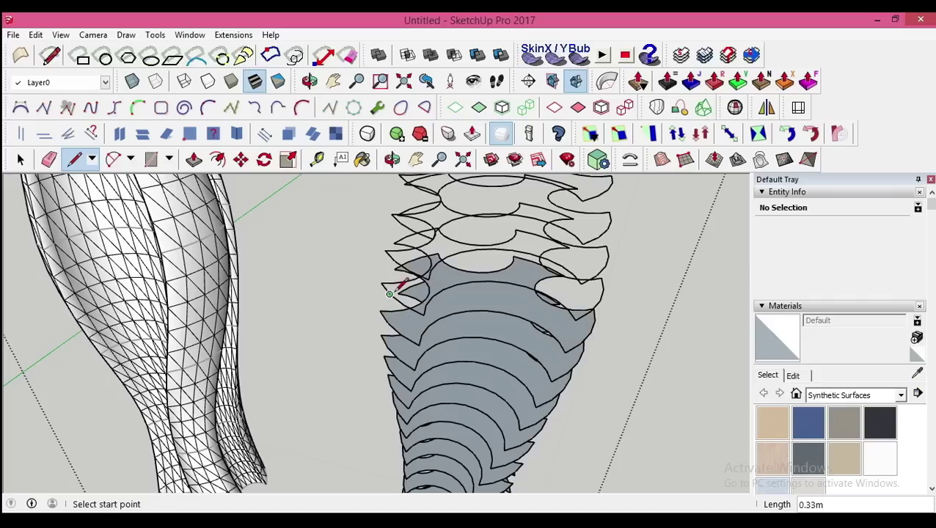
click(391, 255)
mouse_move(391, 254)
middle_down()
mouse_move(380, 288)
mouse_move(345, 307)
middle_up()
click(345, 272)
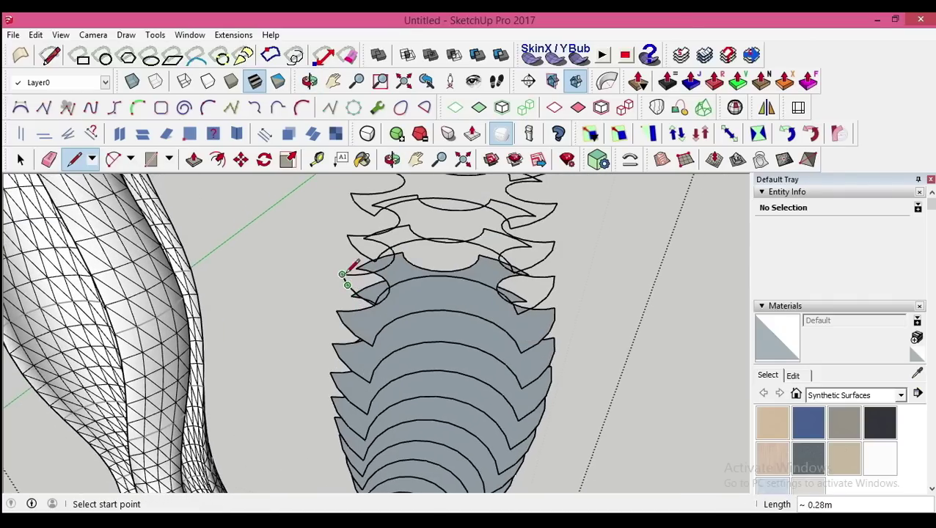
click(341, 242)
middle_drag(347, 236, 317, 266)
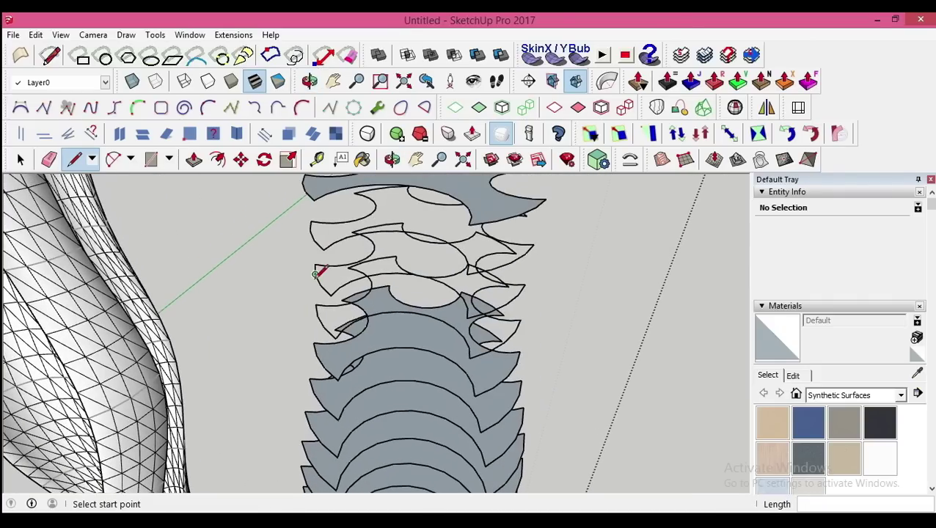
mouse_move(313, 229)
middle_down()
mouse_move(397, 323)
mouse_move(424, 265)
middle_up()
key(space)
double_click(400, 327)
- Box-select the stacked floor faces and Joint Push Pull them 0.03 m thick
scroll(424, 264, down, 3)
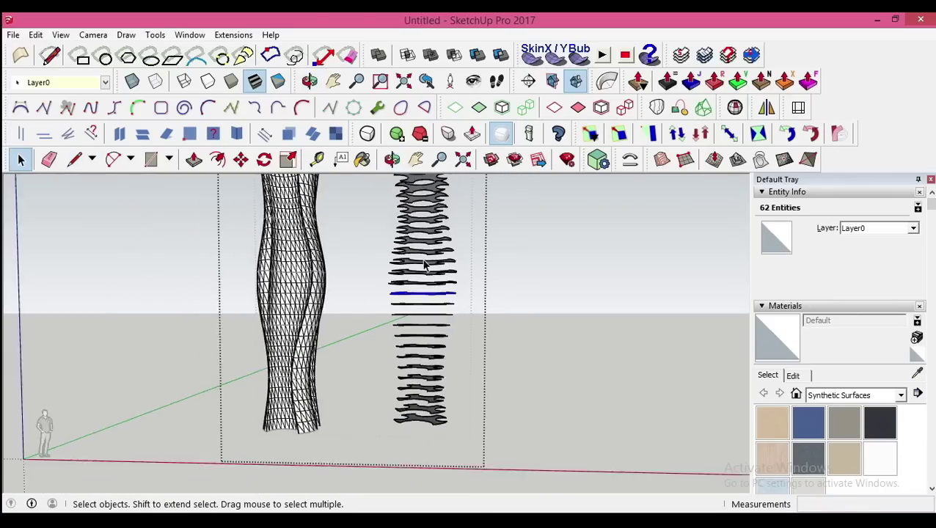
scroll(394, 321, down, 2)
drag(373, 247, 466, 489)
scroll(382, 374, up, 3)
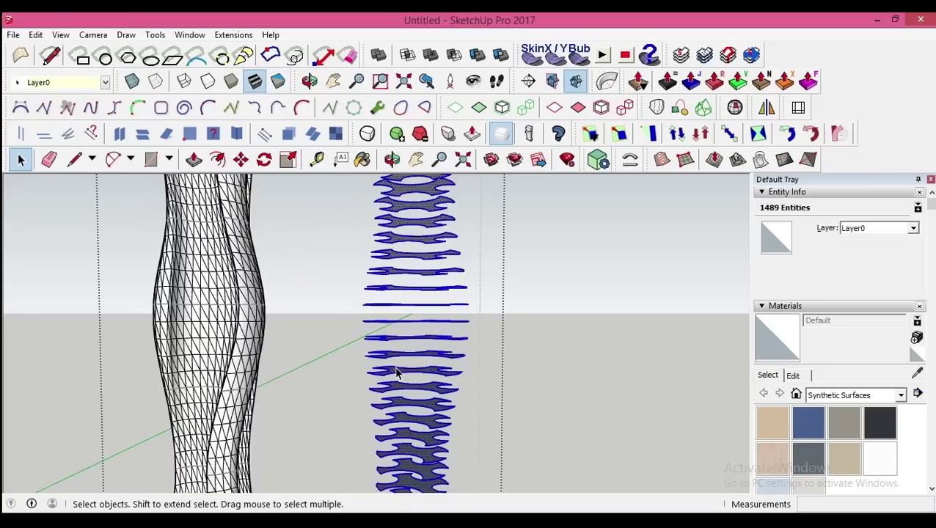
scroll(397, 376, up, 3)
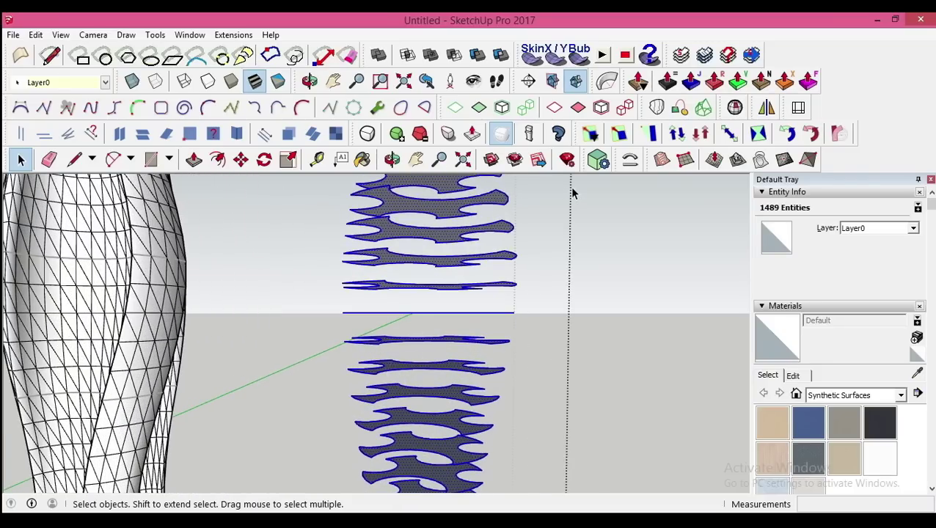
key(j)
mouse_move(382, 370)
middle_down()
mouse_move(375, 434)
mouse_move(351, 266)
mouse_move(335, 408)
mouse_move(251, 397)
mouse_move(263, 413)
mouse_move(293, 309)
mouse_move(316, 378)
mouse_move(338, 358)
mouse_move(335, 309)
middle_up()
scroll(334, 309, up, 3)
mouse_move(338, 348)
middle_down()
mouse_move(329, 285)
mouse_move(270, 236)
middle_up()
drag(465, 253, 464, 247)
text(.03)
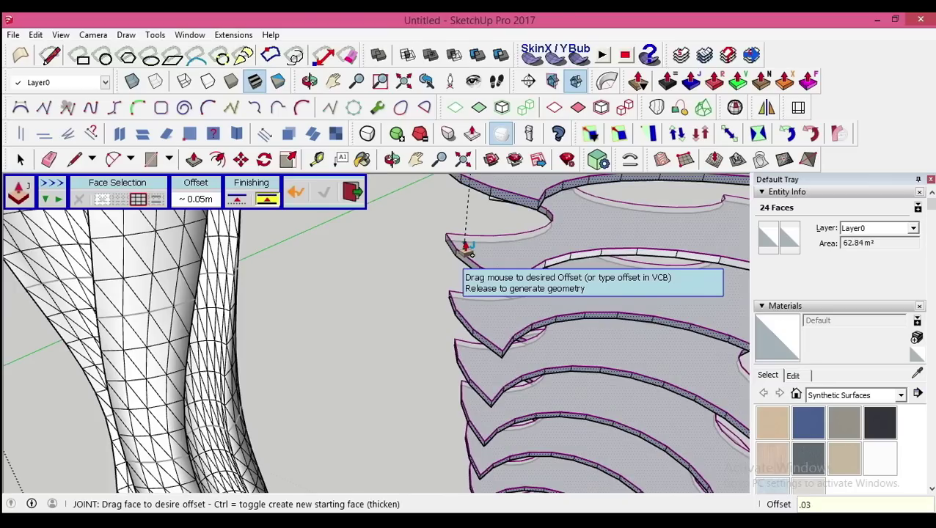
key(Return)
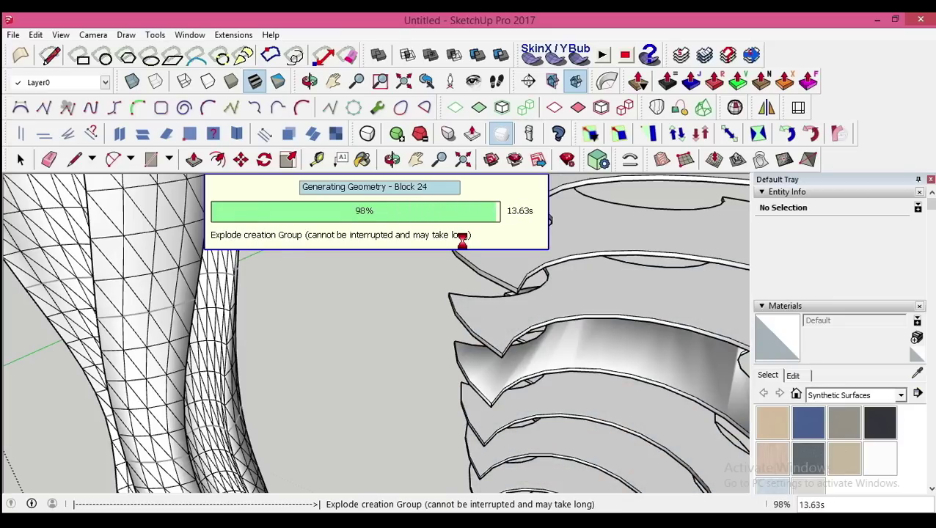
- Box-select all the thickened slabs and make them a group
click(21, 159)
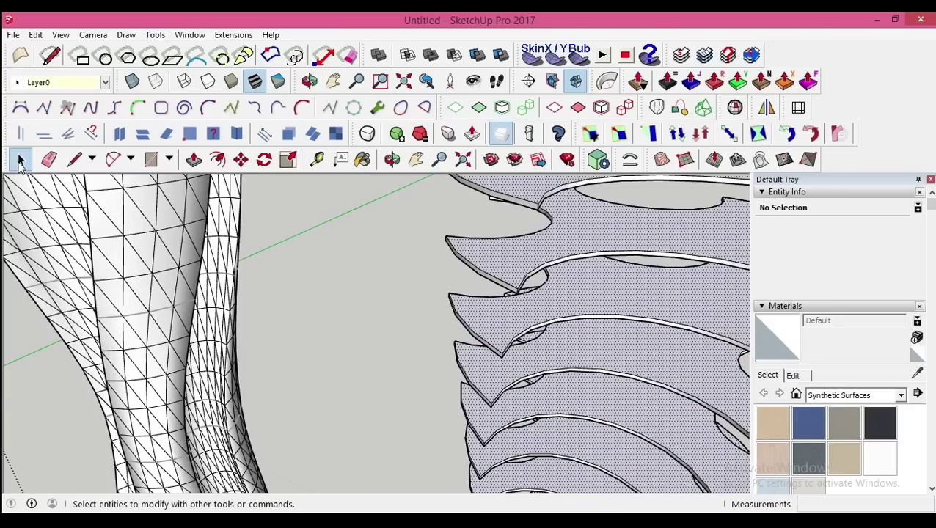
middle_drag(569, 267, 420, 299)
scroll(550, 273, down, 3)
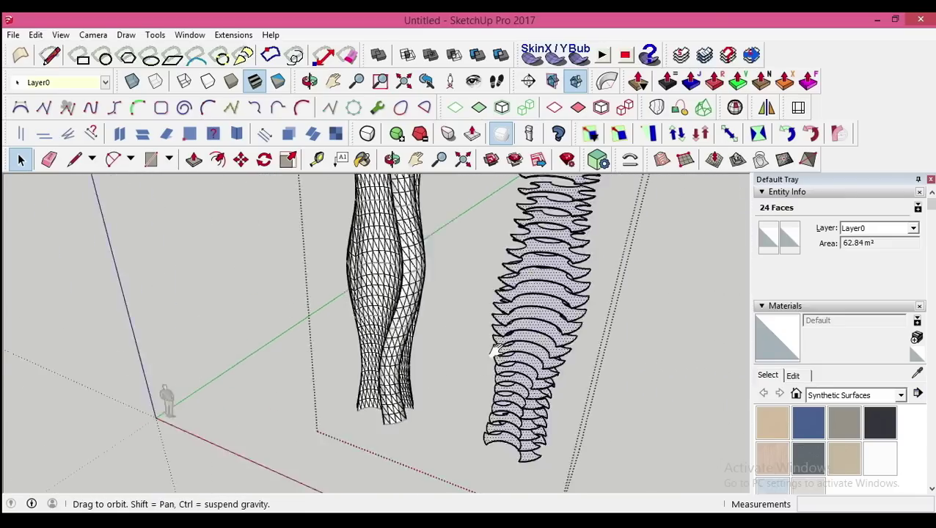
drag(410, 193, 441, 269)
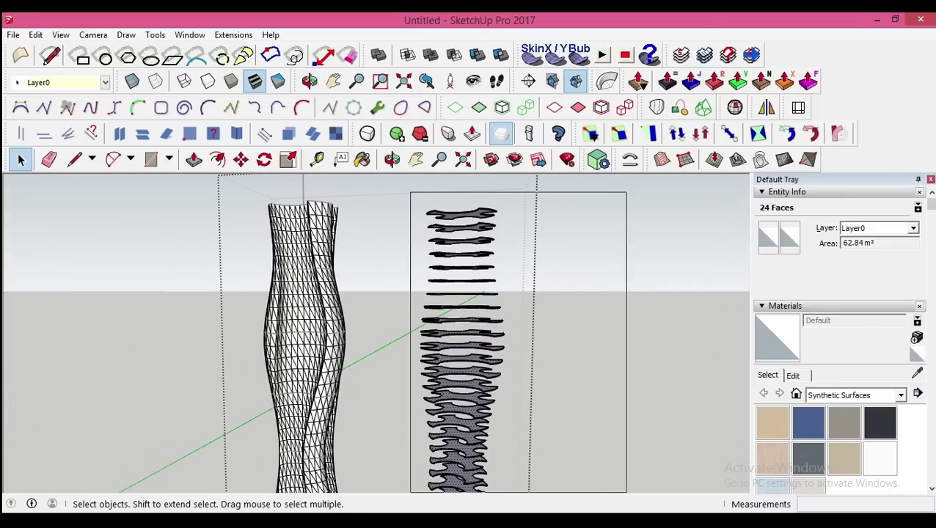
drag(627, 492, 626, 492)
middle_drag(510, 391, 424, 278)
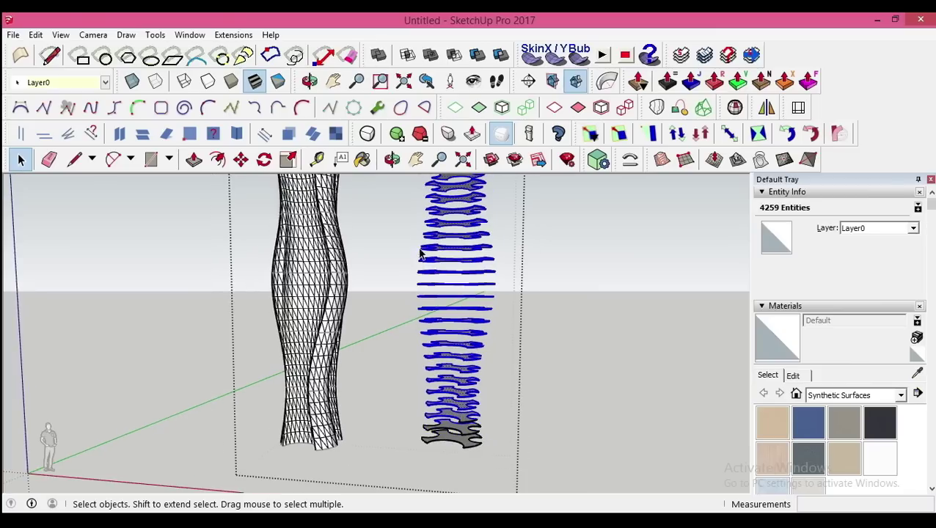
scroll(422, 249, down, 2)
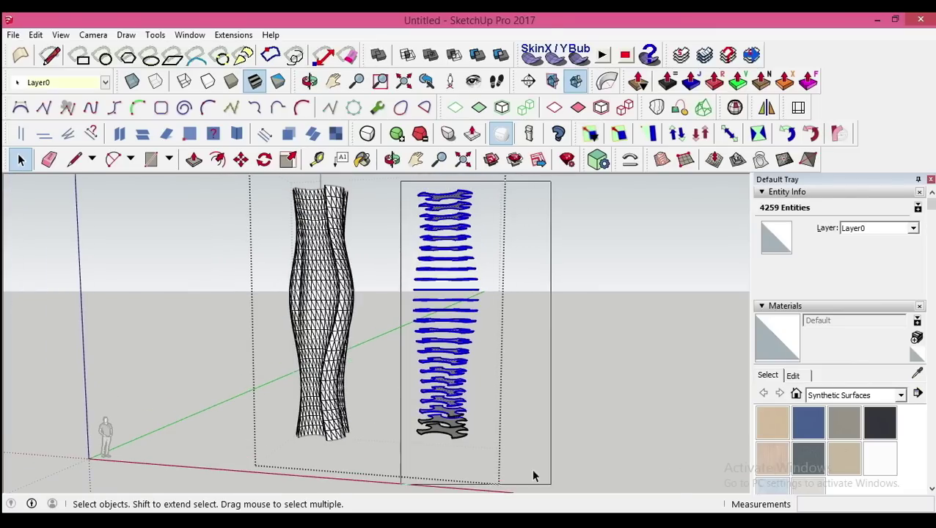
drag(533, 477, 533, 476)
right_click(452, 427)
click(488, 157)
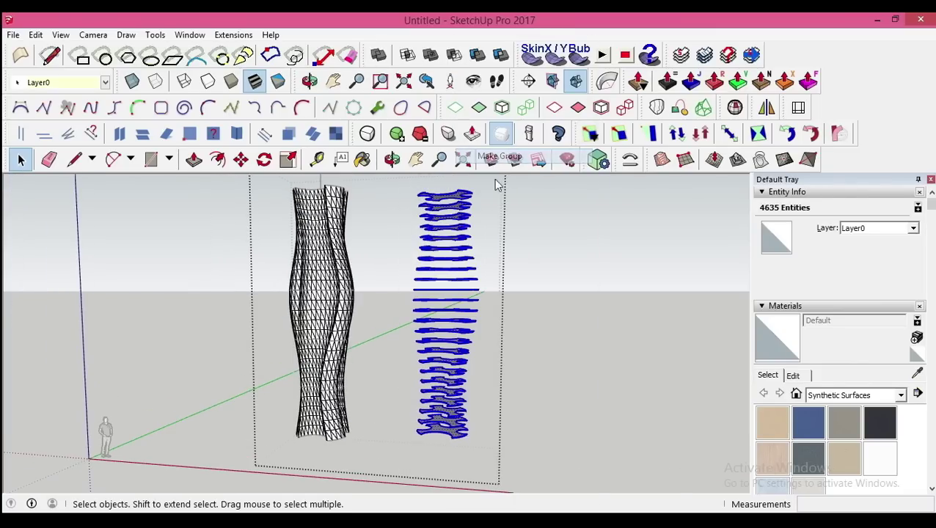
- Paint the slab group Formica Laminate Dark
middle_drag(497, 184, 440, 278)
scroll(441, 293, up, 4)
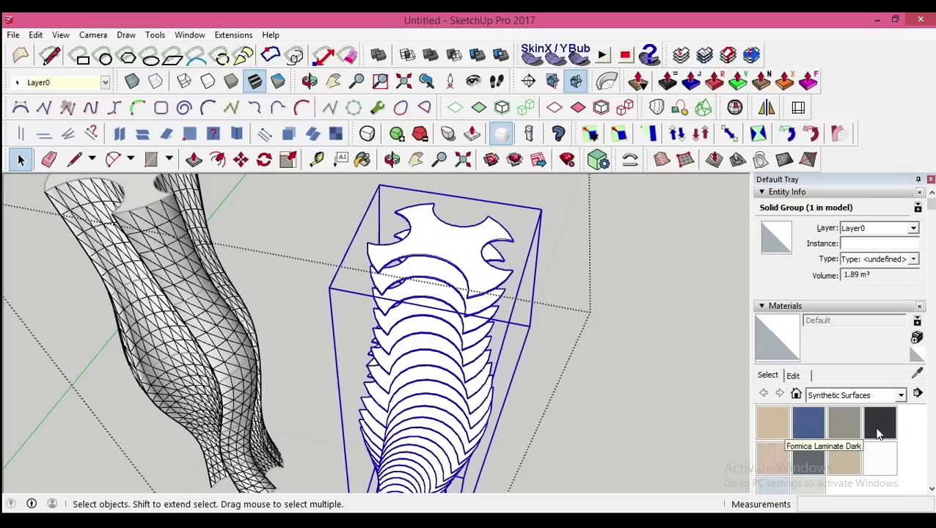
click(482, 264)
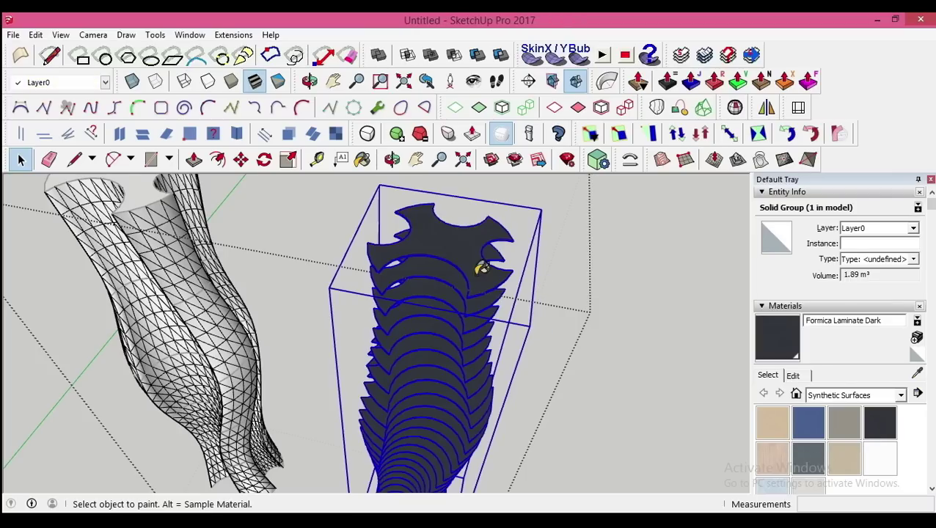
click(20, 159)
- Move the dark slab group inside the twisted tower, orbiting to check alignment
scroll(473, 294, up, 2)
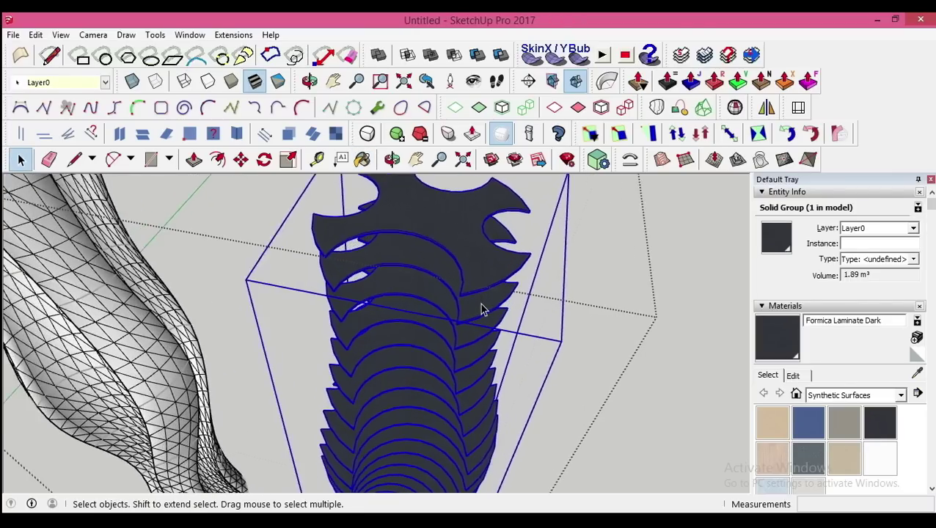
scroll(480, 308, up, 2)
scroll(475, 302, up, 2)
middle_drag(471, 296, 464, 325)
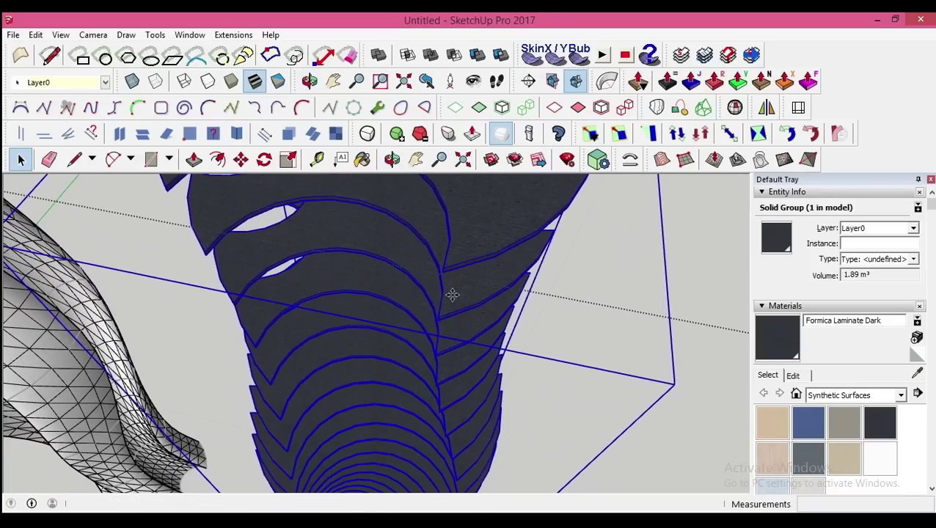
key(m)
middle_drag(468, 285, 478, 318)
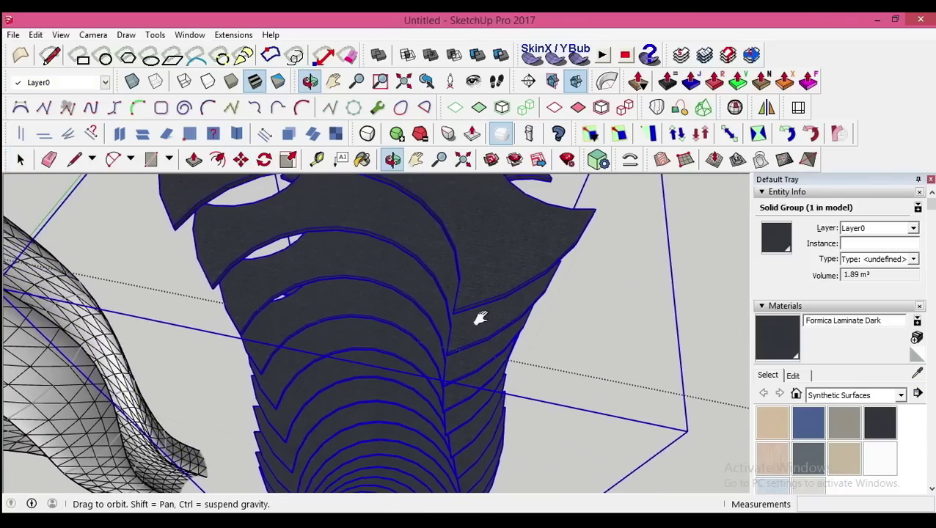
click(454, 309)
text(6)
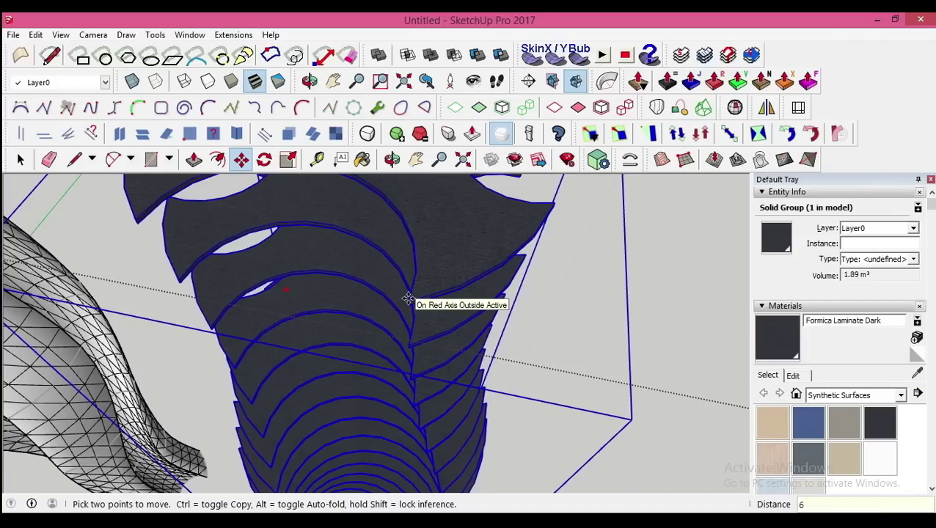
mouse_move(408, 300)
middle_down()
mouse_move(309, 296)
mouse_move(531, 340)
mouse_move(297, 307)
mouse_move(456, 357)
mouse_move(417, 286)
middle_up()
- Push/Pull the tower's top cap face up 0.07 m
click(20, 160)
click(40, 260)
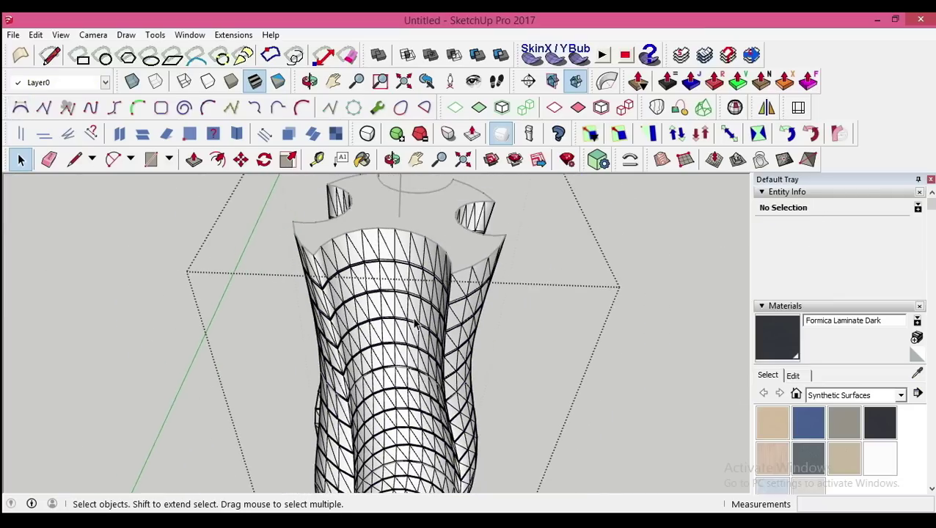
mouse_move(40, 260)
middle_down()
mouse_move(435, 199)
mouse_move(393, 224)
mouse_move(410, 299)
mouse_move(359, 245)
middle_up()
scroll(393, 224, up, 3)
scroll(389, 250, up, 1)
click(387, 243)
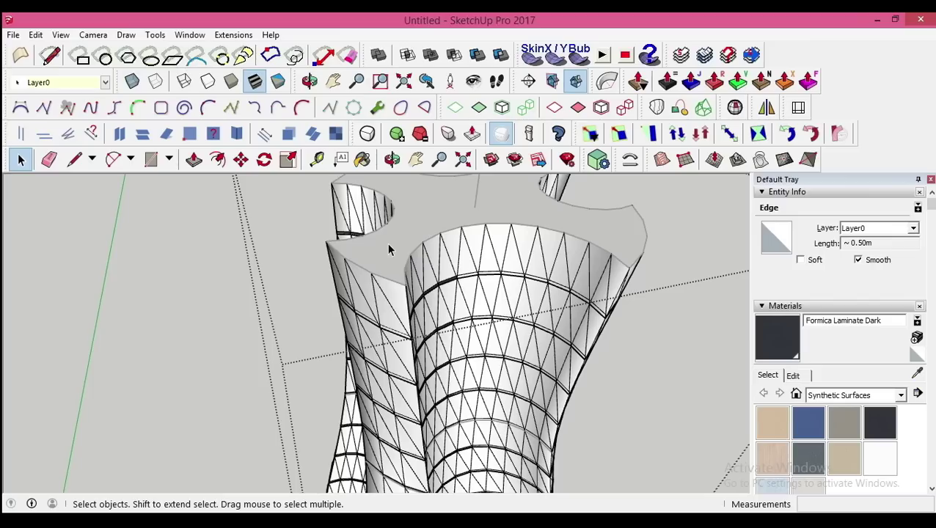
click(394, 253)
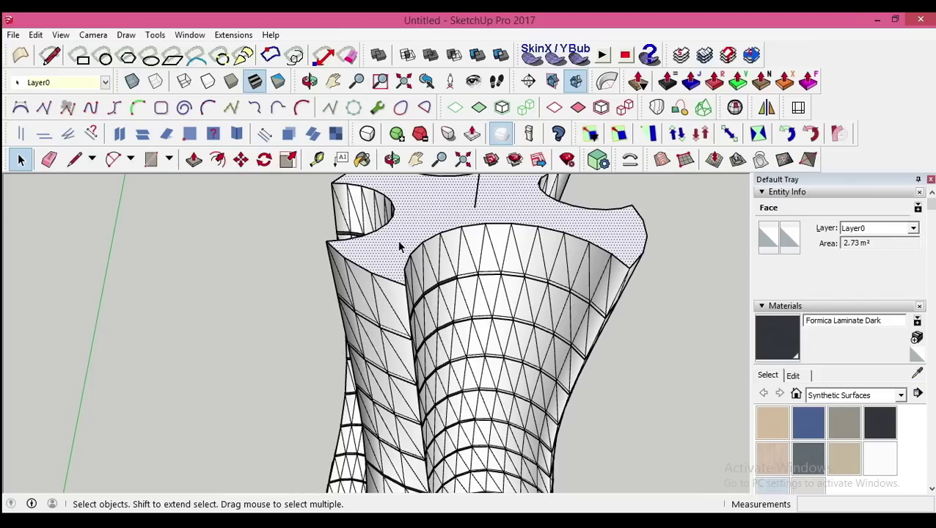
key(p)
drag(389, 252, 386, 248)
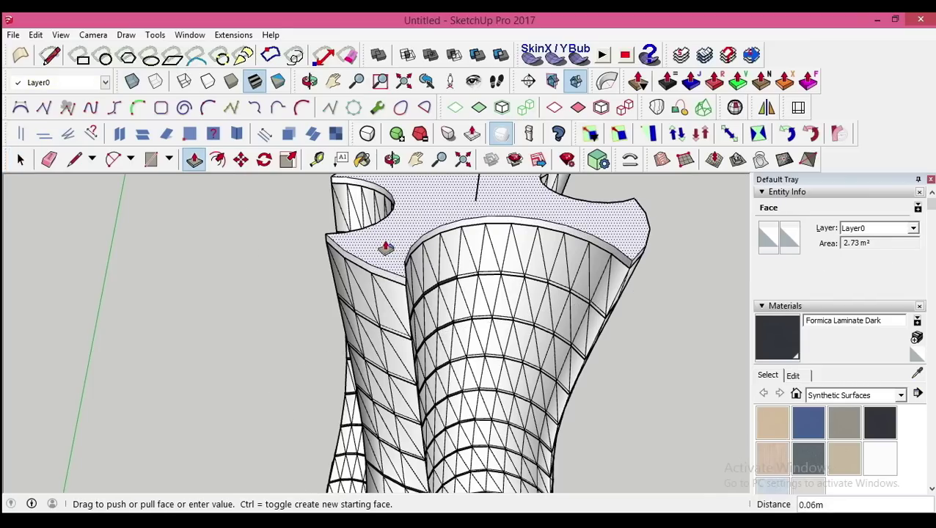
click(386, 248)
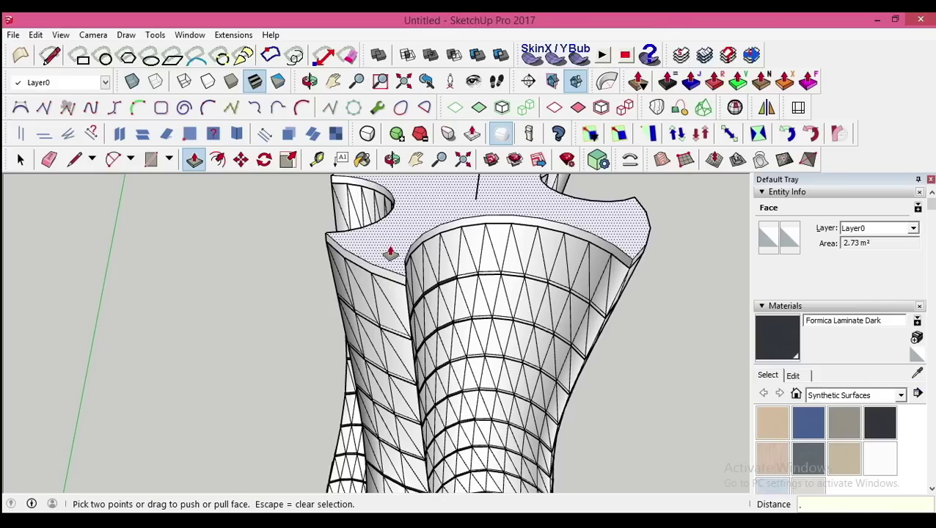
- Orbit beneath the tower and start pulling its bottom face into a cap
click(20, 159)
click(94, 271)
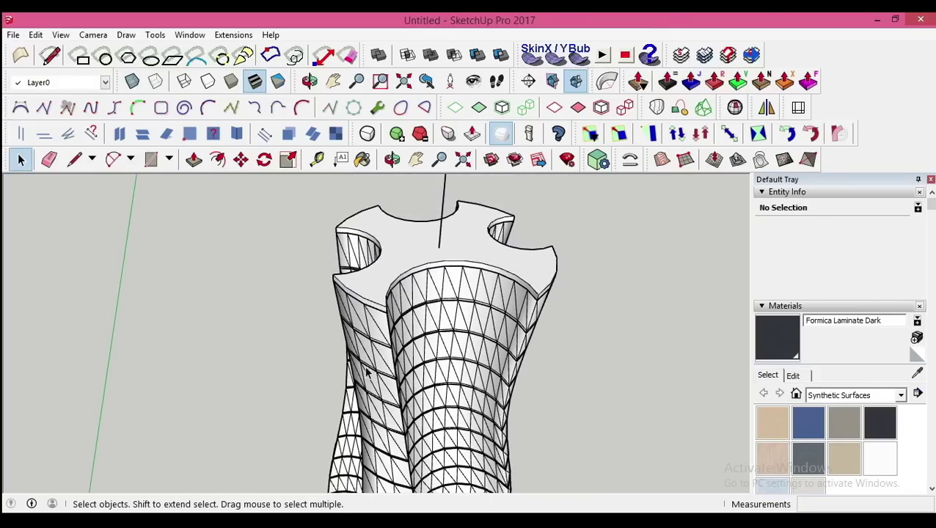
mouse_move(359, 341)
middle_down()
mouse_move(411, 177)
mouse_move(372, 192)
mouse_move(345, 252)
middle_up()
scroll(382, 253, up, 2)
key(p)
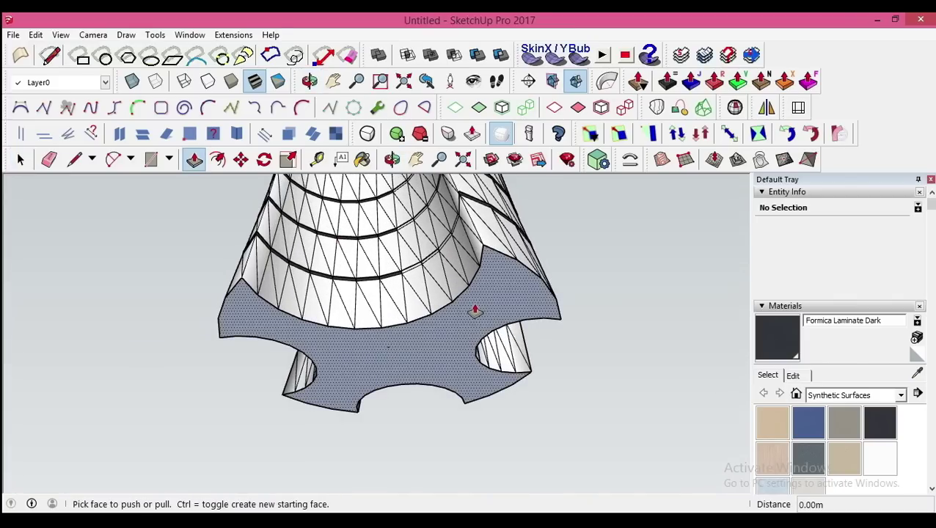
click(476, 320)
- Finish the bottom cap, then open the tower group and select all its mesh
click(21, 159)
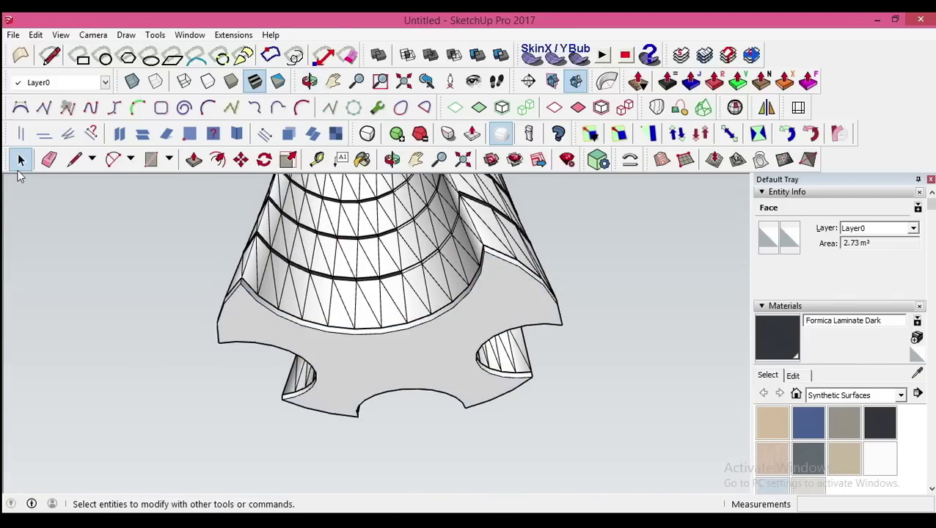
click(174, 252)
middle_drag(173, 252, 402, 385)
click(392, 348)
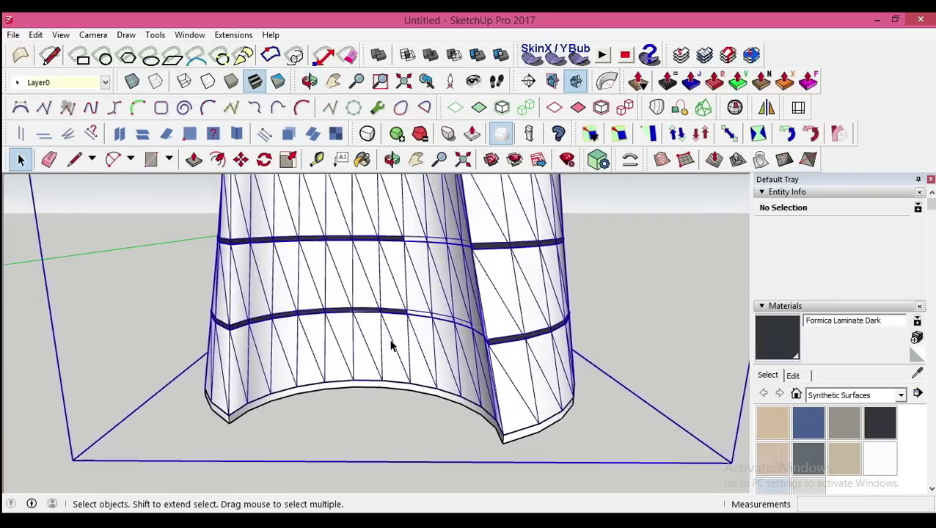
scroll(390, 348, down, 2)
middle_drag(390, 348, 412, 346)
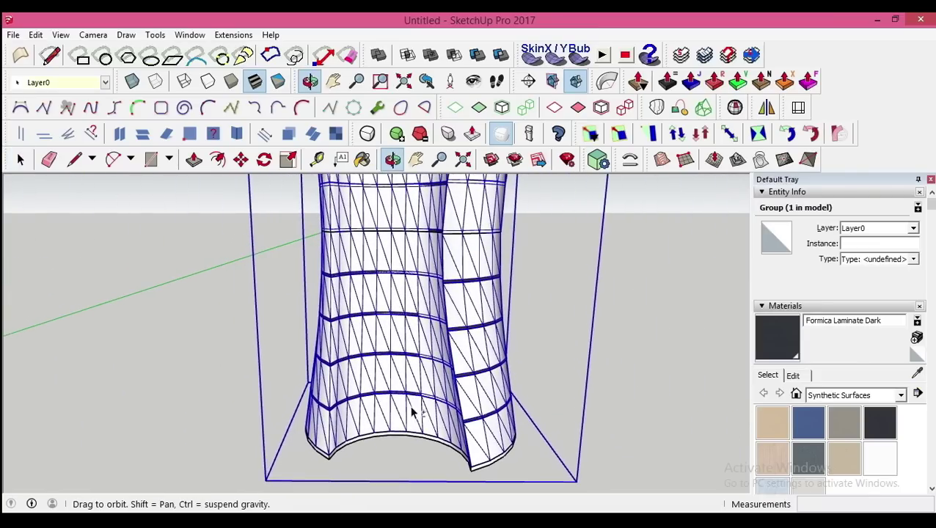
double_click(413, 347)
key(ctrl+a)
- Paint the tower mesh with Glass and Mirrors > Translucent Glass Gray
click(901, 396)
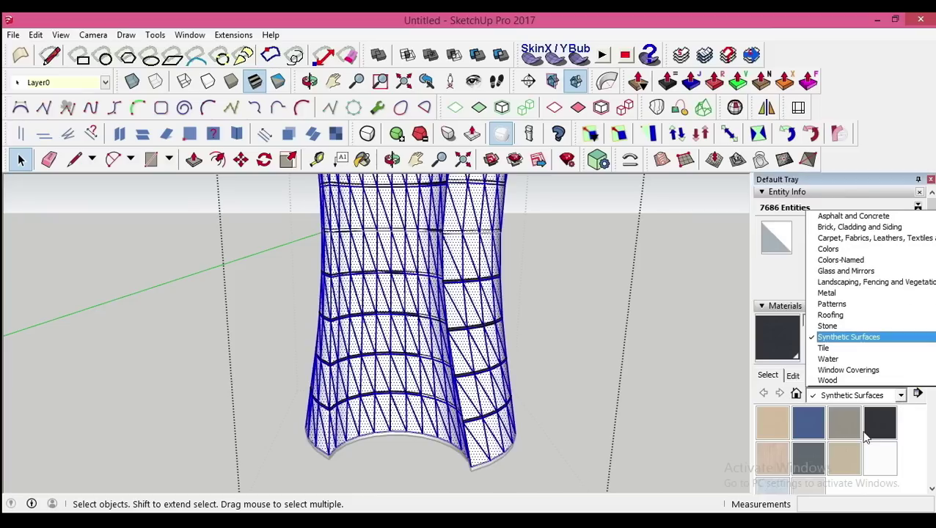
click(832, 270)
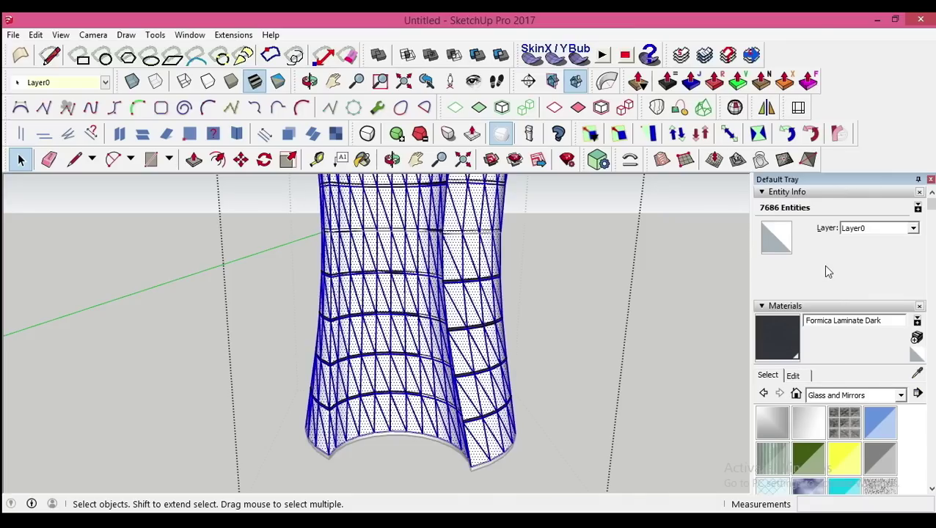
click(883, 468)
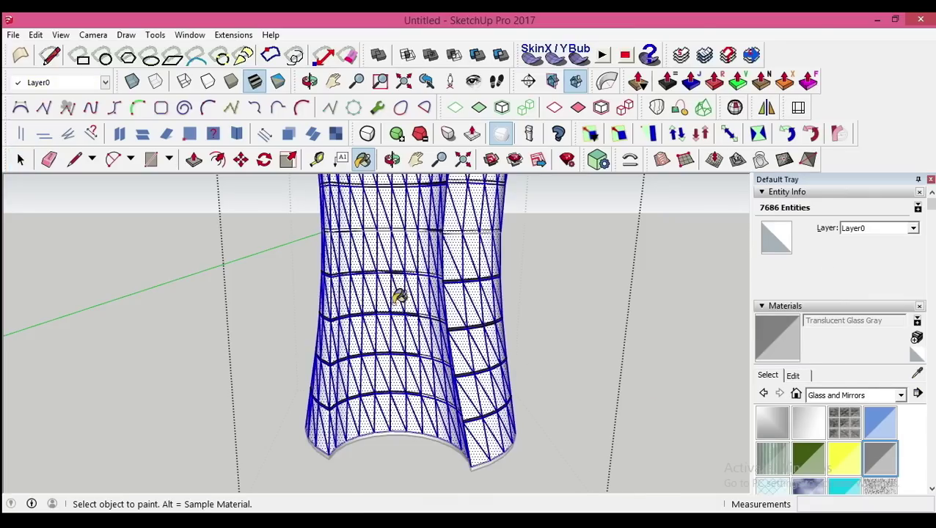
click(397, 295)
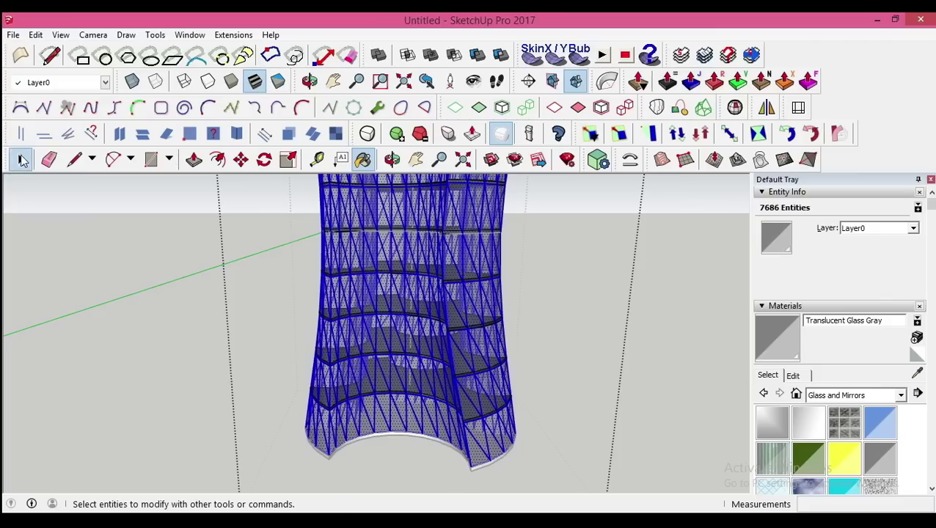
click(20, 160)
- Hide the glass tower mesh to expose the slabs
mouse_move(407, 366)
middle_down()
mouse_move(397, 372)
mouse_move(388, 437)
mouse_move(396, 429)
middle_up()
right_click(397, 429)
click(424, 134)
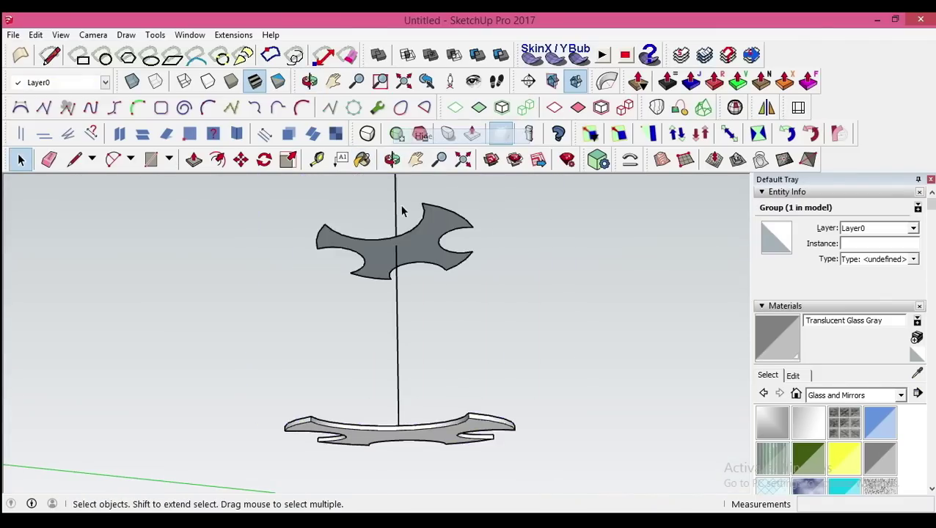
- Draw a circle on the lower slab and push/pull it up into a tall cylinder core
mouse_move(402, 211)
middle_down()
mouse_move(424, 434)
mouse_move(412, 407)
middle_up()
key(c)
click(389, 388)
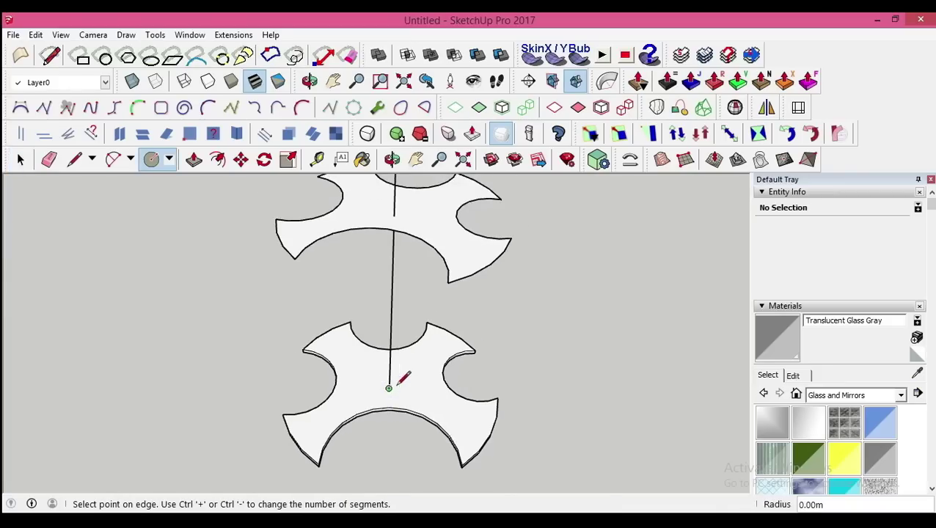
click(408, 387)
key(p)
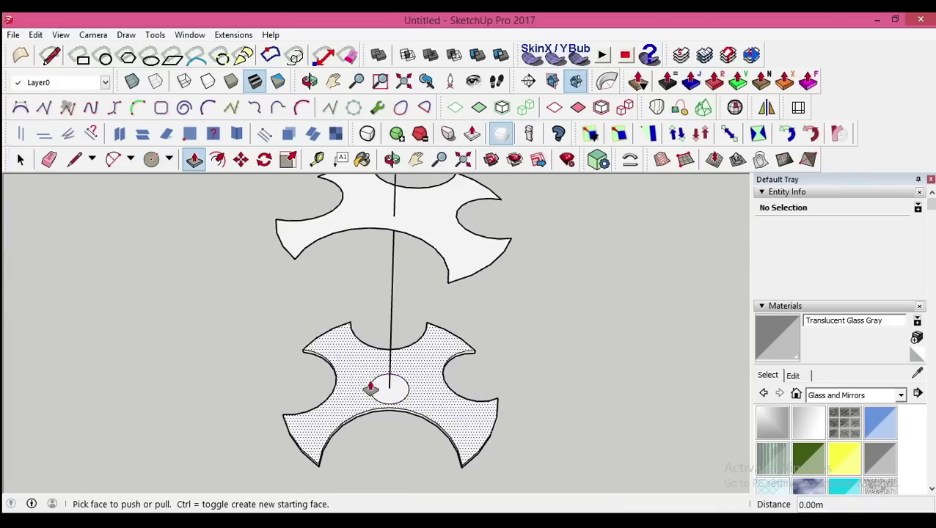
click(374, 389)
middle_drag(377, 231, 411, 342)
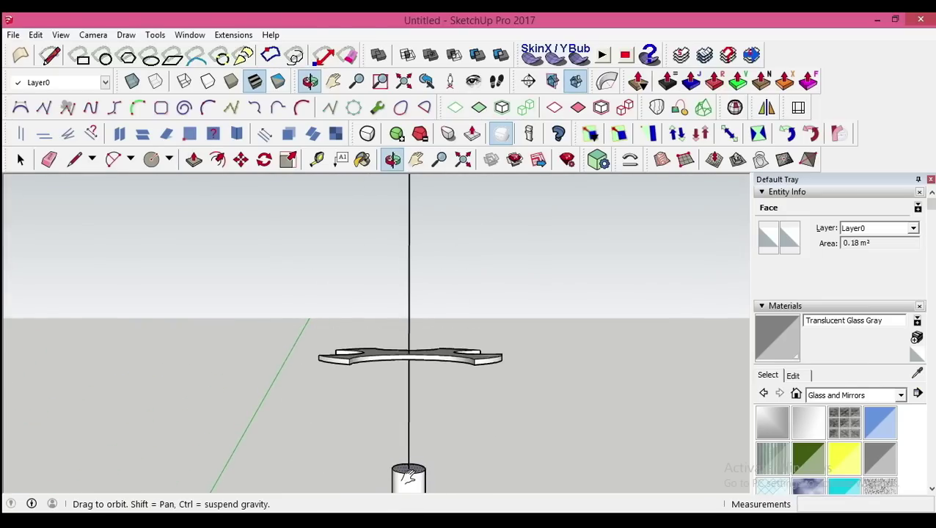
middle_drag(470, 374, 497, 426)
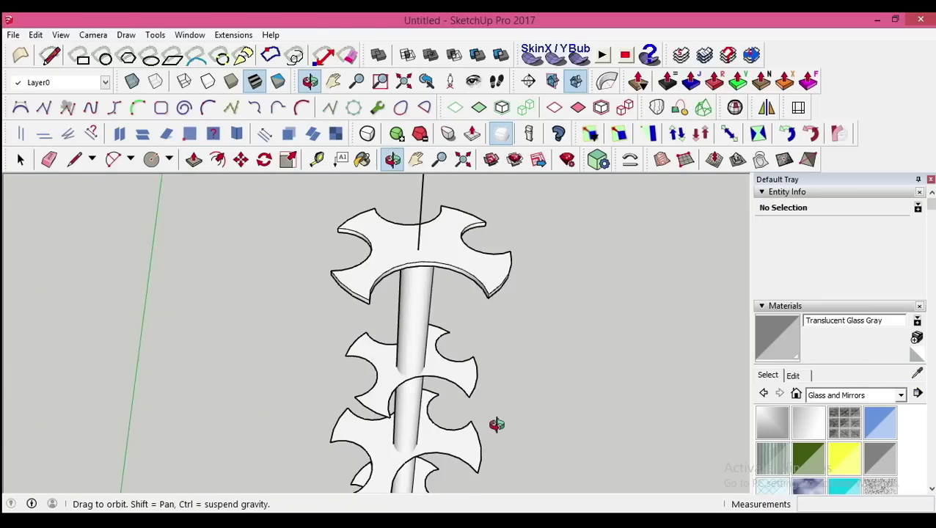
click(35, 35)
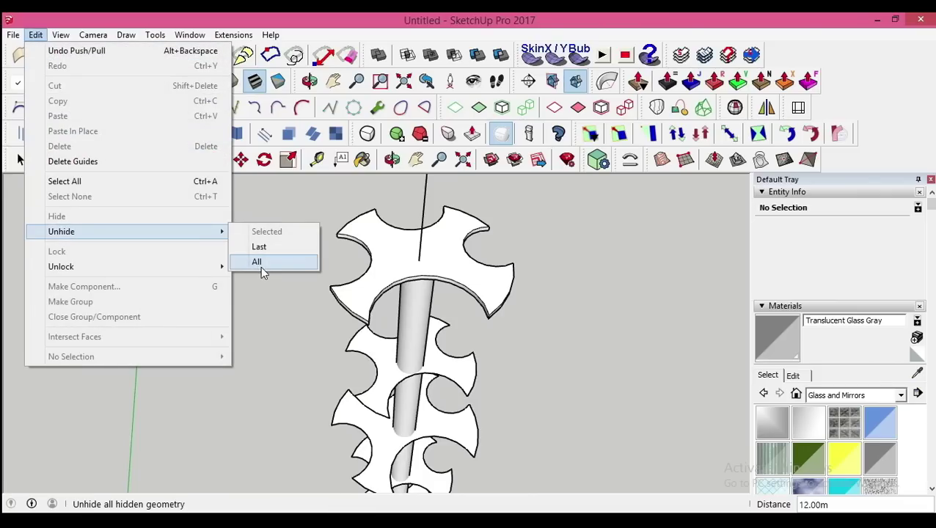
- Unhide all geometry briefly, then undo so the tower mesh stays hidden
click(257, 261)
mouse_move(325, 335)
middle_down()
mouse_move(260, 320)
mouse_move(360, 168)
middle_up()
scroll(301, 360, down, 3)
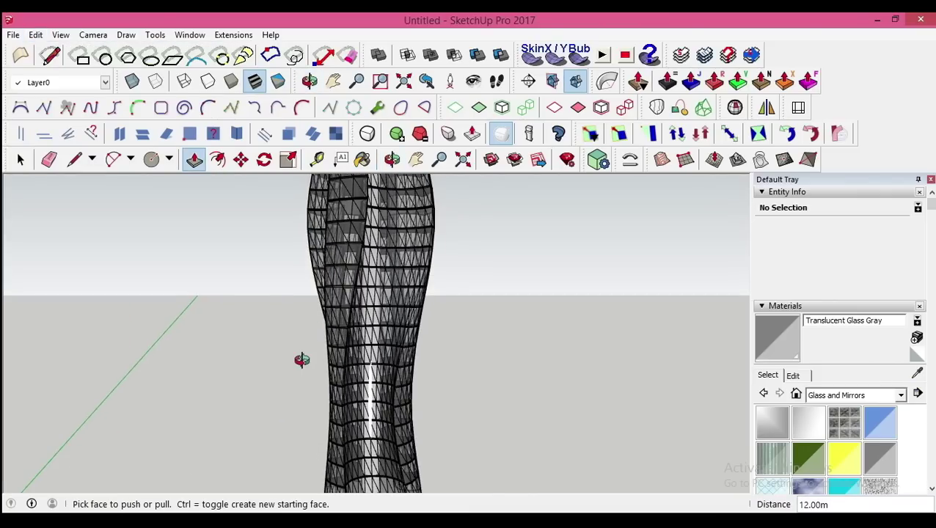
key(ctrl+z)
scroll(372, 378, up, 2)
middle_drag(373, 381, 367, 445)
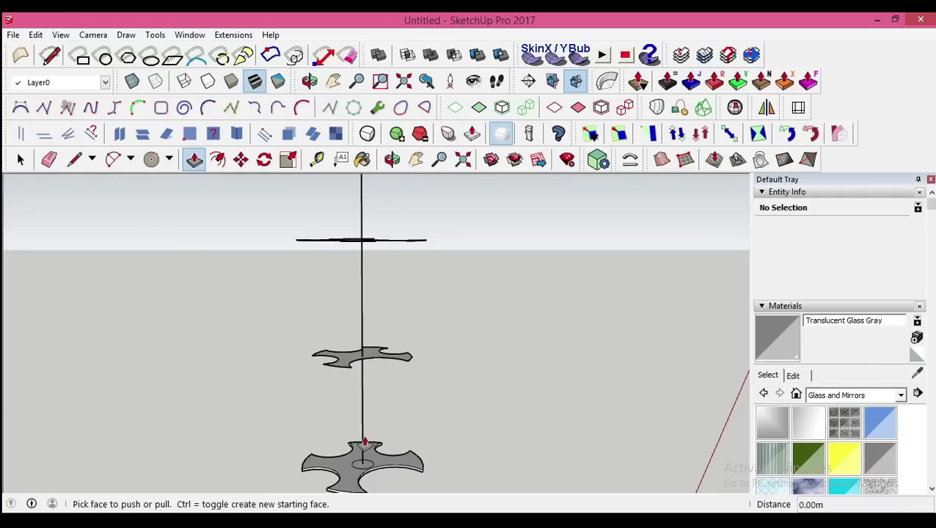
scroll(365, 447, up, 3)
scroll(366, 453, up, 2)
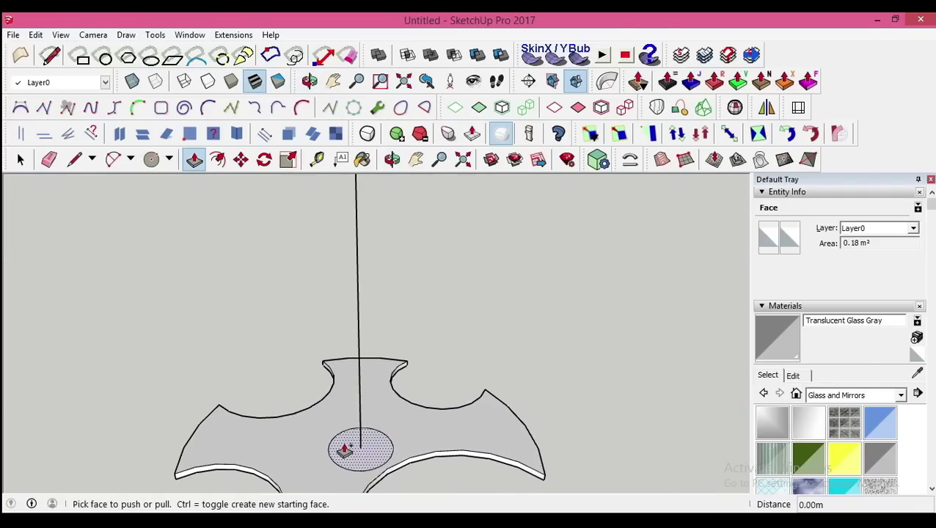
- Move the dotted circle so it is centred on the axis line
key(space)
scroll(361, 484, down, 1)
scroll(345, 441, up, 2)
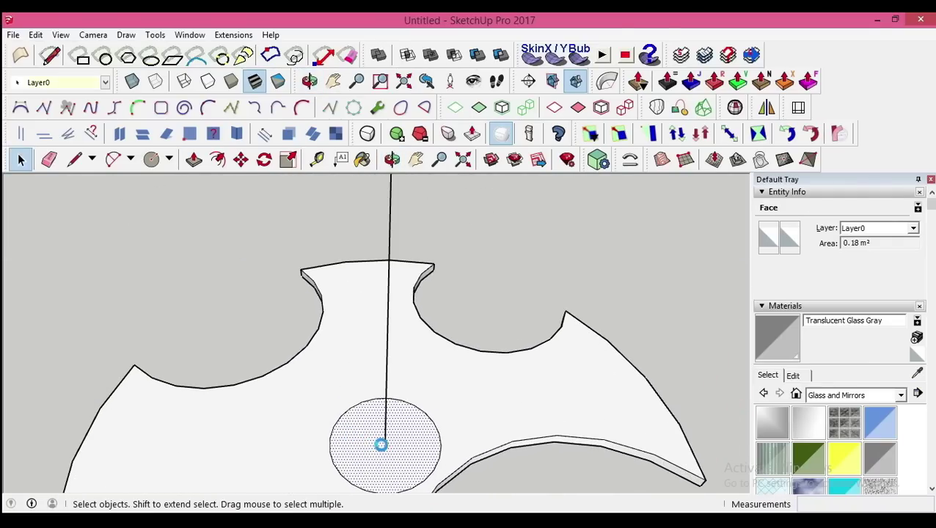
key(m)
click(342, 416)
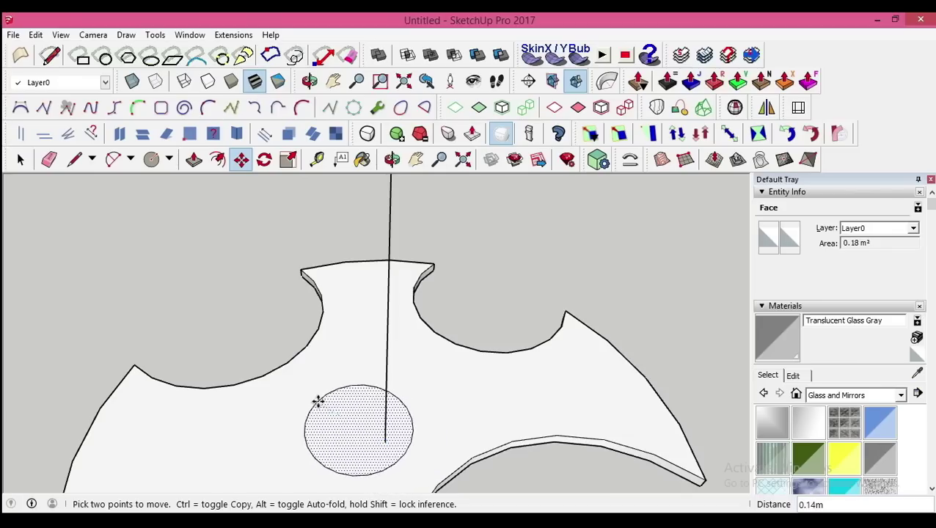
click(318, 402)
- Extrude the circle 12.00 m upward into the cylindrical core
key(p)
click(355, 422)
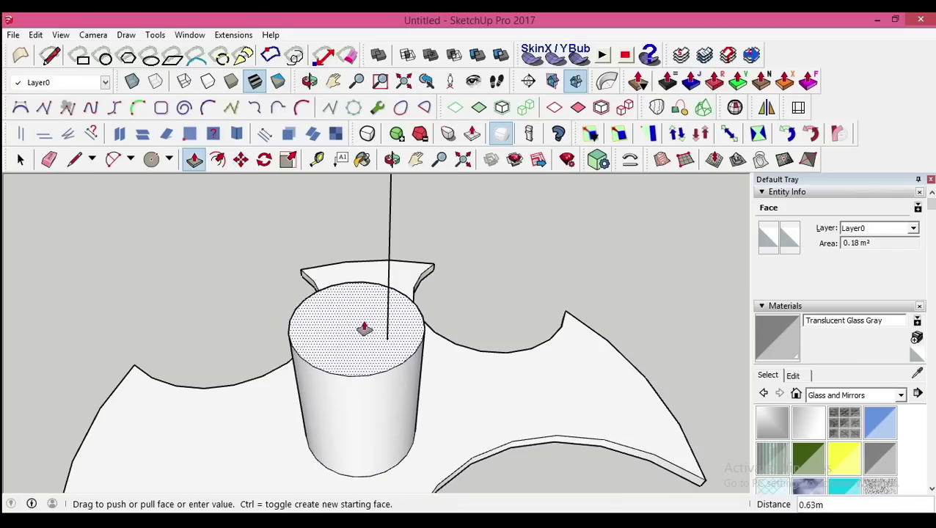
scroll(363, 286, down, 1)
scroll(358, 253, down, 1)
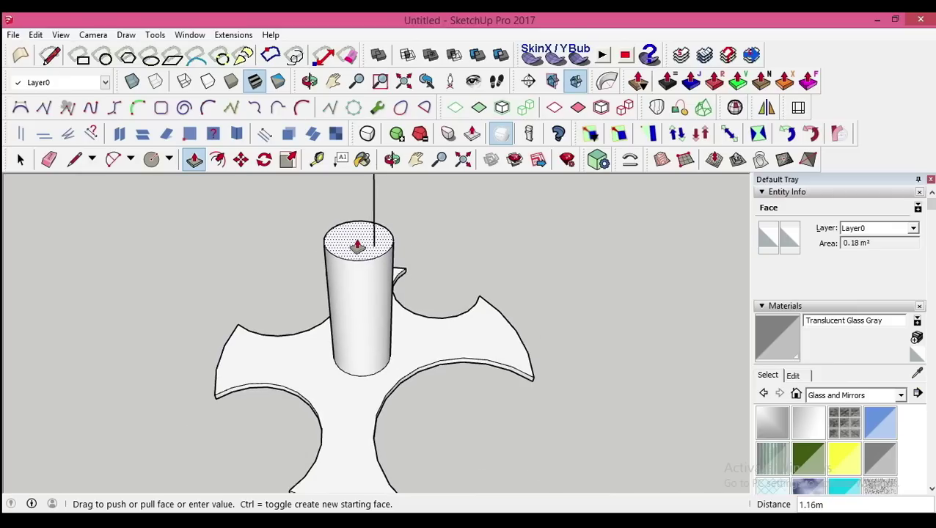
text(2)
key(Return)
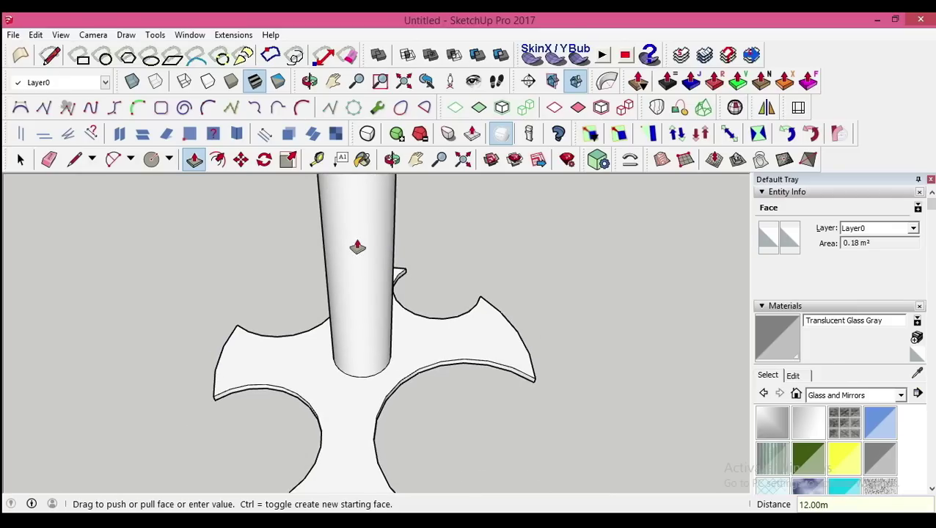
scroll(365, 266, down, 2)
scroll(364, 281, down, 1)
- Unhide all the tower geometry and orbit to near eye level
mouse_move(364, 280)
middle_down()
mouse_move(278, 272)
mouse_move(309, 403)
mouse_move(367, 475)
mouse_move(328, 368)
mouse_move(238, 247)
middle_up()
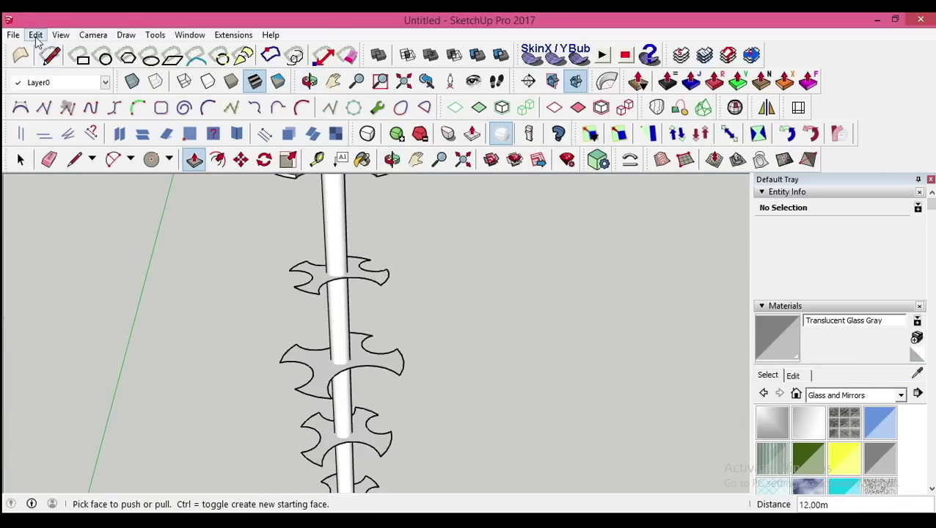
click(36, 35)
click(258, 262)
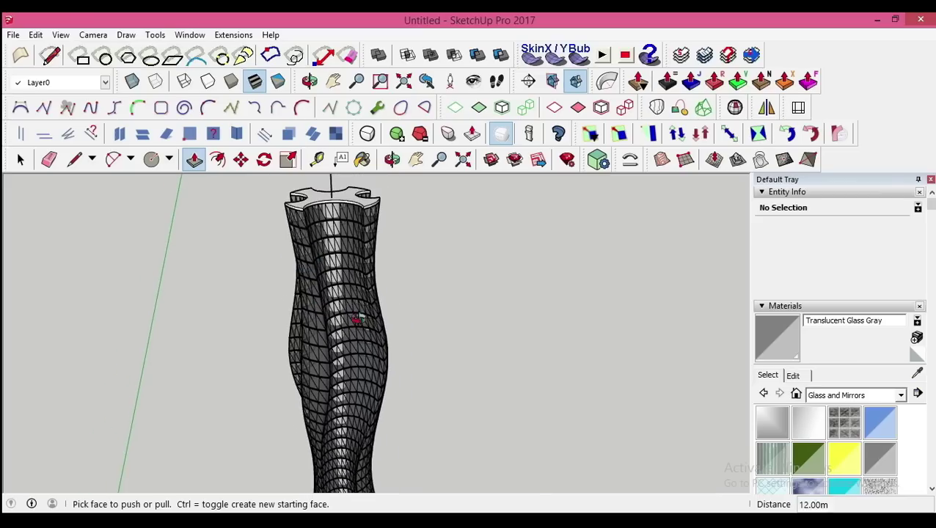
middle_drag(357, 318, 359, 244)
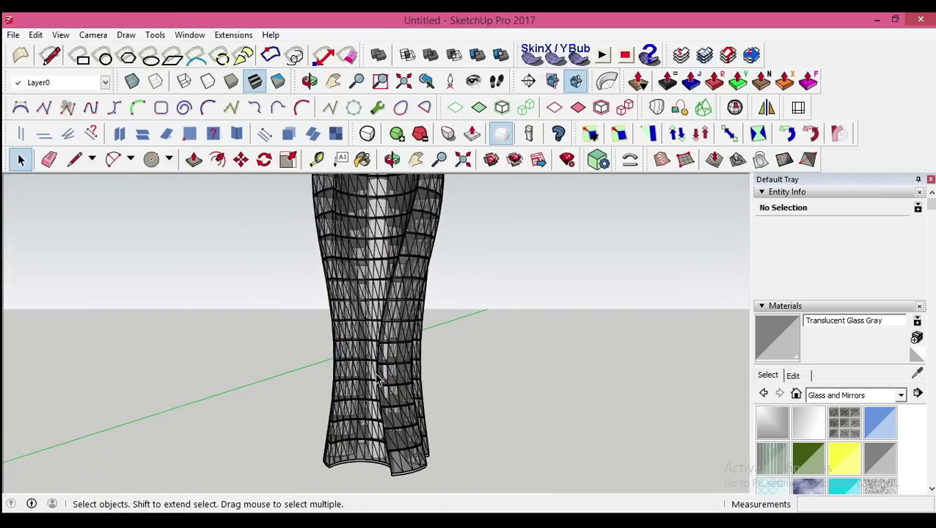
- Select the lower edges of one facade seam, starting at the tower base
mouse_move(377, 381)
middle_down()
mouse_move(424, 427)
mouse_move(545, 424)
mouse_move(330, 422)
middle_up()
scroll(396, 411, up, 3)
scroll(410, 418, up, 3)
click(345, 400)
ctrl+click(367, 397)
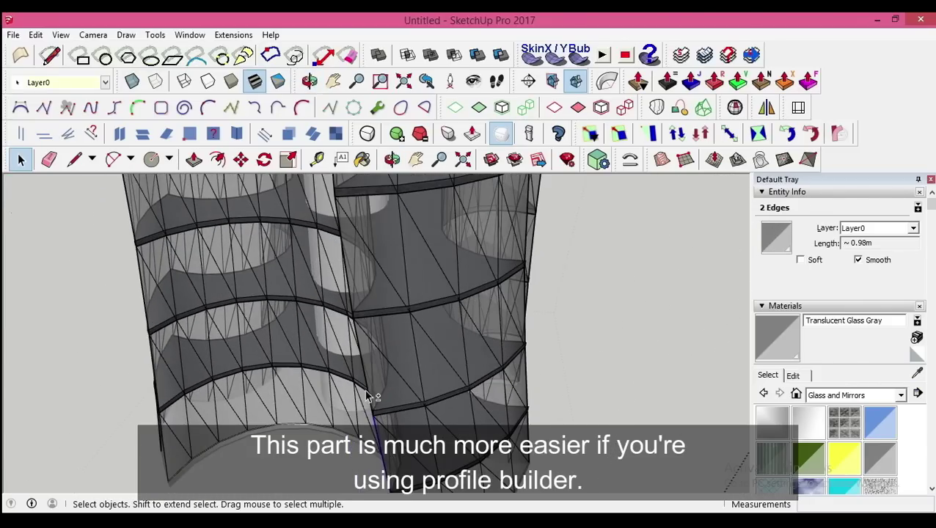
scroll(387, 324, up, 2)
ctrl+click(386, 324)
scroll(405, 257, up, 2)
ctrl+click(405, 257)
ctrl+click(360, 324)
- Add the seam's remaining edges up to the top of the tower
mouse_move(405, 257)
middle_down()
mouse_move(360, 324)
mouse_move(368, 278)
mouse_move(345, 266)
middle_up()
ctrl+click(368, 278)
ctrl+click(369, 241)
ctrl+click(366, 238)
scroll(364, 242, down, 3)
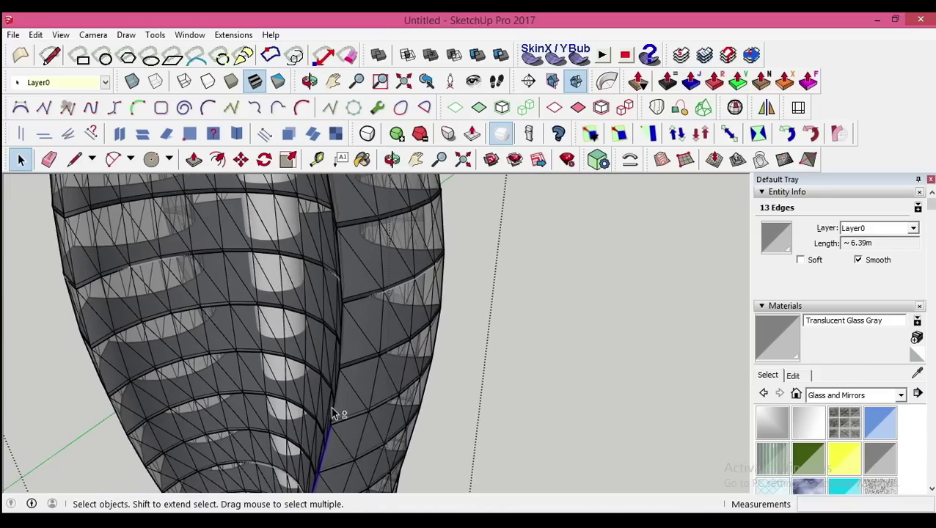
mouse_move(335, 411)
middle_down()
mouse_move(350, 282)
mouse_move(367, 336)
mouse_move(368, 234)
middle_up()
ctrl+click(349, 282)
ctrl+click(372, 293)
ctrl+click(372, 292)
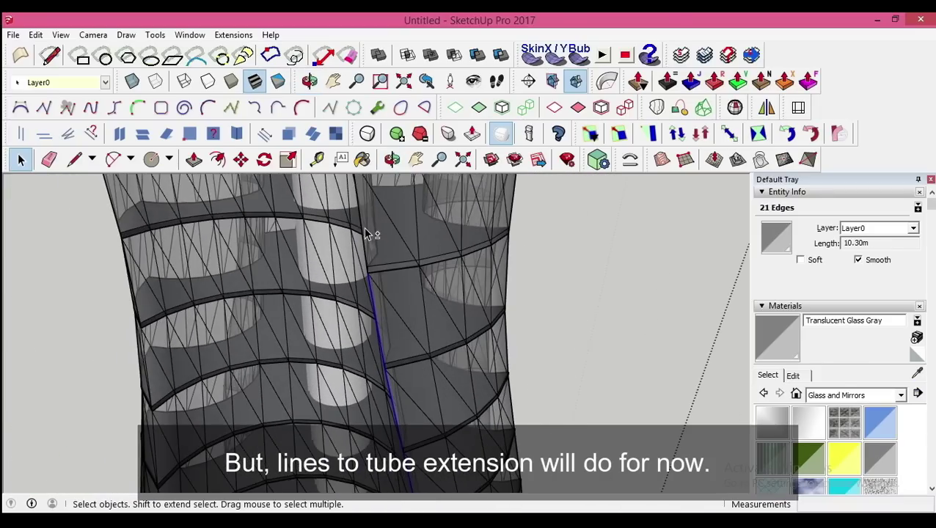
scroll(384, 255, down, 2)
ctrl+click(381, 278)
click(233, 35)
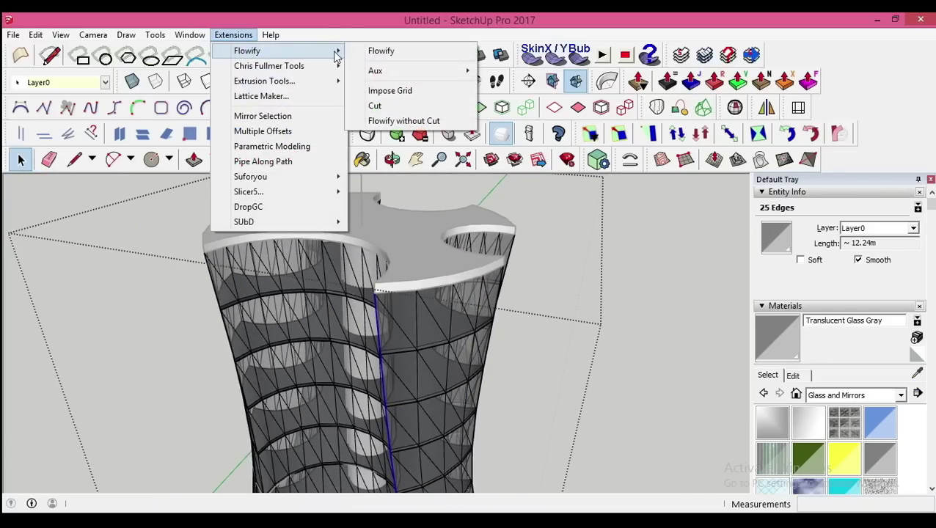
- Turn the selected seam into a tube with Pipe Along Path, keeping default settings
click(262, 161)
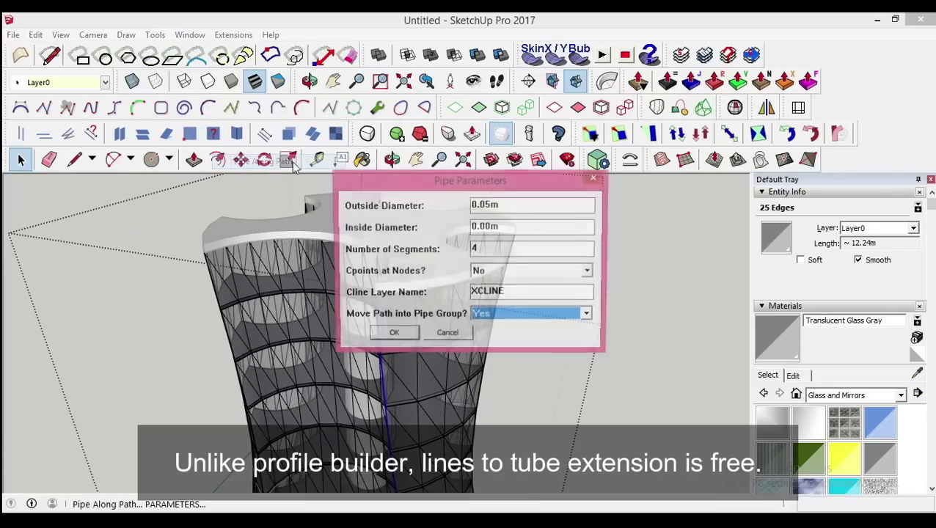
key(Return)
scroll(460, 209, down, 2)
mouse_move(445, 292)
middle_down()
mouse_move(368, 240)
mouse_move(271, 277)
middle_up()
- Select the first edges of a second facade seam near the tower base
click(322, 254)
scroll(389, 303, up, 3)
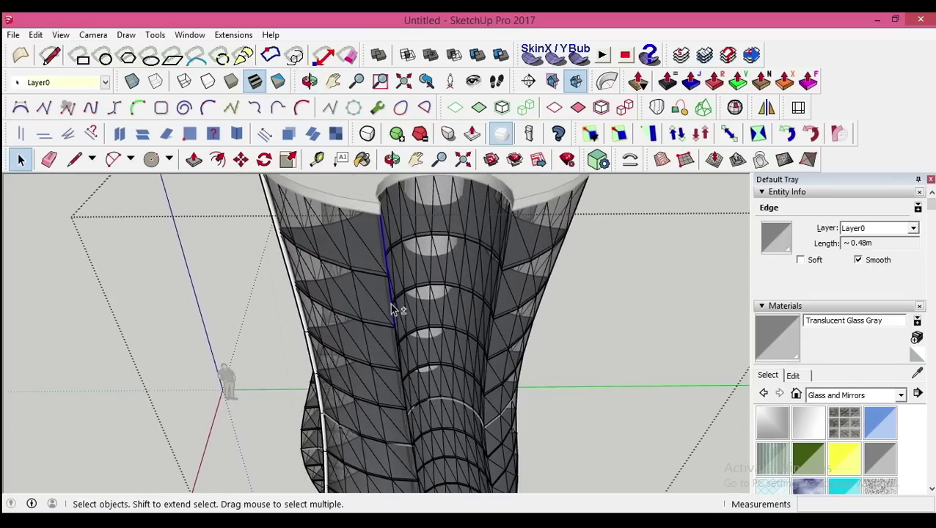
shift+click(415, 297)
mouse_move(415, 296)
middle_down()
mouse_move(392, 243)
mouse_move(361, 364)
middle_up()
scroll(361, 364, up, 2)
shift+click(450, 270)
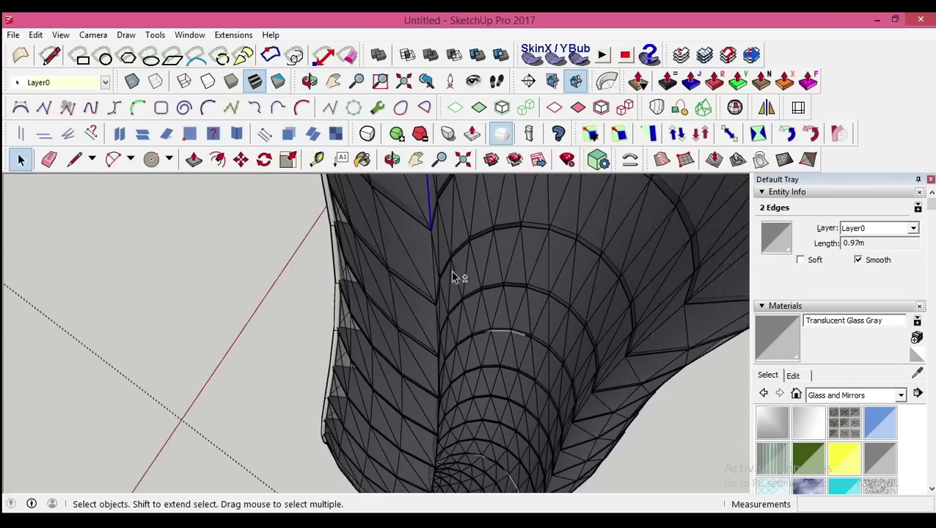
shift+click(420, 270)
shift+click(414, 268)
mouse_move(414, 268)
middle_down()
mouse_move(360, 268)
mouse_move(491, 192)
mouse_move(443, 345)
mouse_move(533, 277)
mouse_move(514, 266)
mouse_move(467, 358)
mouse_move(521, 326)
mouse_move(493, 282)
mouse_move(484, 309)
middle_up()
- Add the second seam's remaining edges and tube it with Pipe Along Path
shift+click(534, 277)
shift+click(467, 358)
shift+click(521, 326)
shift+click(493, 281)
shift+click(462, 440)
mouse_move(462, 440)
middle_down()
mouse_move(471, 299)
mouse_move(391, 366)
mouse_move(446, 380)
mouse_move(478, 366)
mouse_move(460, 328)
mouse_move(506, 400)
mouse_move(453, 347)
middle_up()
shift+click(446, 380)
shift+click(460, 328)
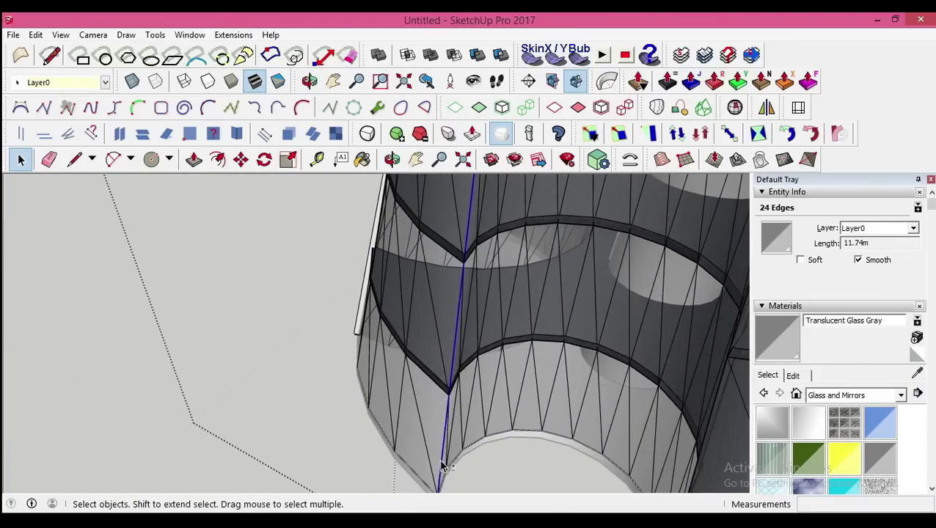
click(242, 163)
- Confirm the previous tube, then select the next seam's edges and run Pipe Along Path on them
click(387, 336)
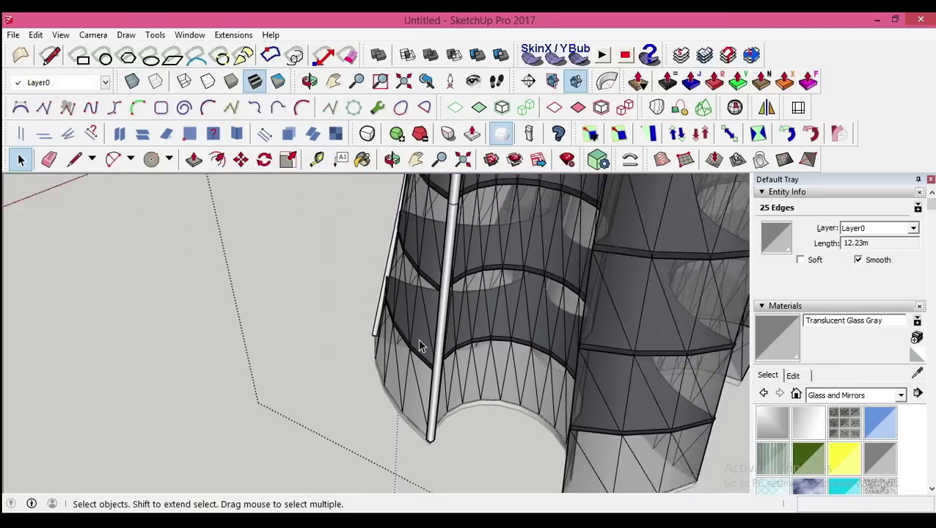
mouse_move(387, 336)
middle_down()
mouse_move(423, 228)
mouse_move(398, 248)
mouse_move(424, 341)
mouse_move(443, 328)
mouse_move(548, 345)
mouse_move(485, 320)
mouse_move(453, 327)
mouse_move(445, 368)
middle_up()
click(424, 341)
shift+click(453, 327)
shift+click(441, 360)
shift+click(418, 328)
shift+click(418, 328)
mouse_move(419, 328)
middle_down()
mouse_move(437, 279)
mouse_move(412, 368)
mouse_move(463, 351)
mouse_move(489, 258)
mouse_move(493, 384)
mouse_move(483, 423)
middle_up()
shift+click(412, 368)
shift+click(418, 372)
shift+click(464, 351)
shift+click(493, 385)
shift+click(483, 422)
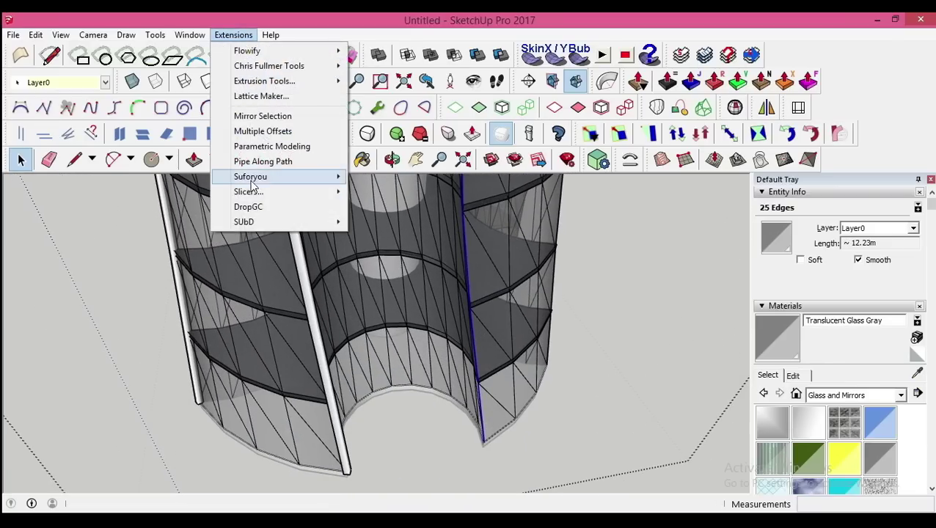
click(118, 308)
- Select the lower edges of the next twisted seam
mouse_move(117, 308)
middle_down()
mouse_move(266, 357)
mouse_move(312, 274)
mouse_move(313, 365)
middle_up()
scroll(266, 357, up, 5)
click(296, 376)
shift+click(293, 303)
shift+click(312, 274)
shift+click(318, 282)
shift+click(317, 282)
shift+click(303, 309)
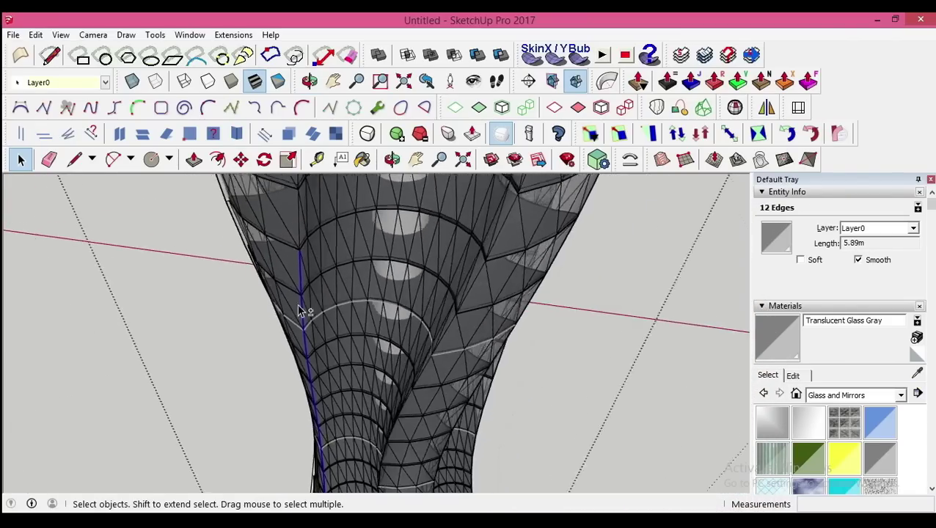
middle_drag(303, 309, 297, 286)
- Add that seam's edges through the narrow waist to the top and tube it
shift+click(298, 286)
scroll(284, 264, up, 2)
shift+click(264, 236)
scroll(264, 236, up, 2)
shift+click(209, 192)
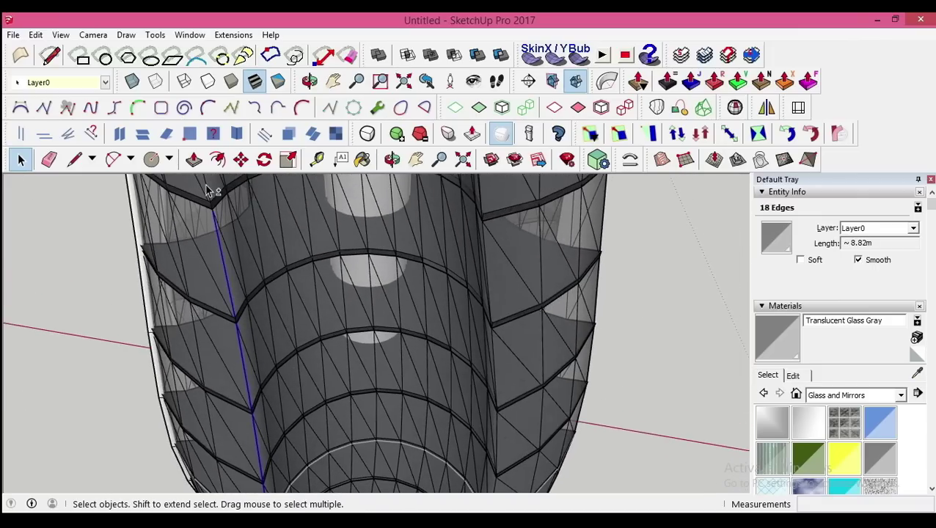
scroll(232, 280, up, 2)
shift+click(232, 280)
scroll(229, 340, down, 3)
middle_drag(230, 340, 325, 393)
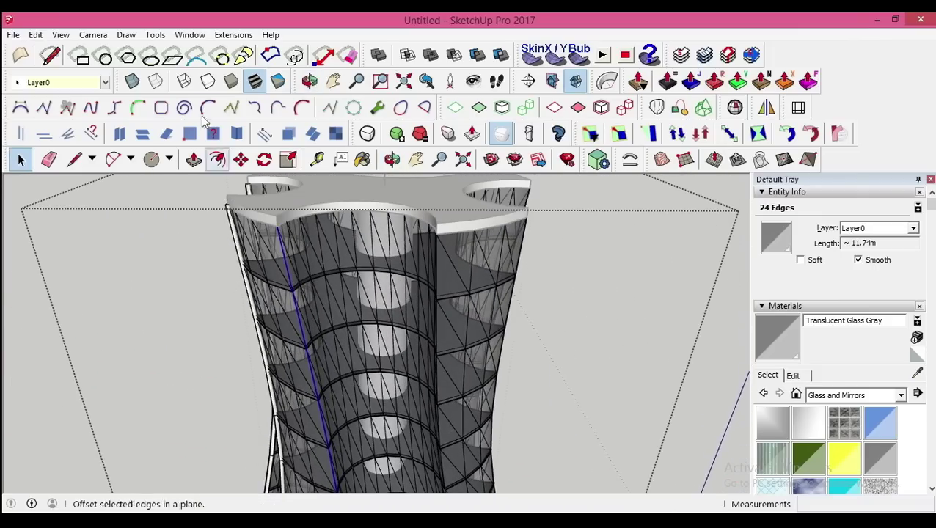
click(263, 161)
- Select the edges of the seam on the tower's side, then clear the selection
mouse_move(382, 330)
middle_down()
mouse_move(623, 428)
mouse_move(465, 246)
mouse_move(437, 279)
middle_up()
scroll(433, 283, up, 2)
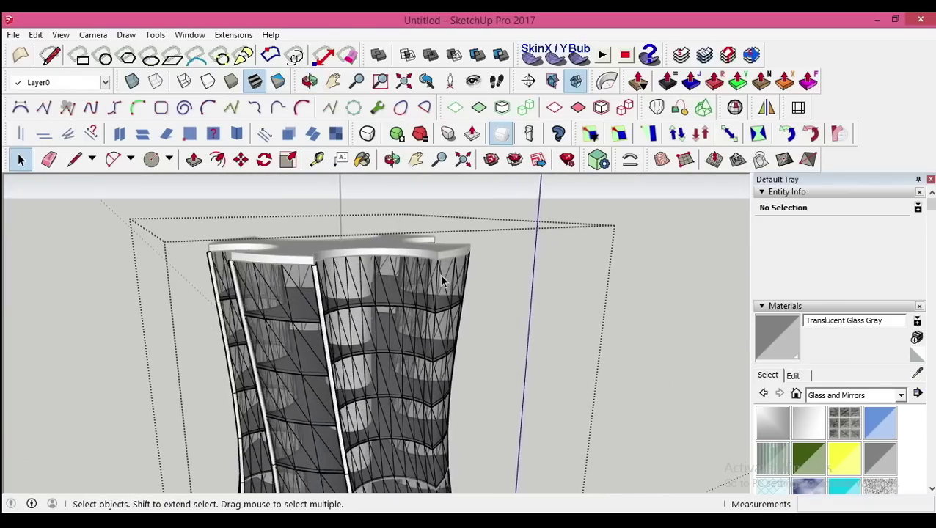
scroll(433, 283, up, 2)
mouse_move(440, 379)
middle_down()
mouse_move(387, 250)
mouse_move(380, 389)
middle_up()
shift+click(352, 350)
mouse_move(352, 350)
middle_down()
mouse_move(445, 368)
mouse_move(397, 274)
mouse_move(384, 360)
mouse_move(355, 306)
mouse_move(372, 318)
mouse_move(324, 412)
mouse_move(412, 313)
mouse_move(467, 340)
mouse_move(456, 386)
mouse_move(440, 387)
middle_up()
shift+click(446, 367)
shift+click(397, 274)
shift+click(372, 317)
shift+click(411, 314)
shift+click(455, 387)
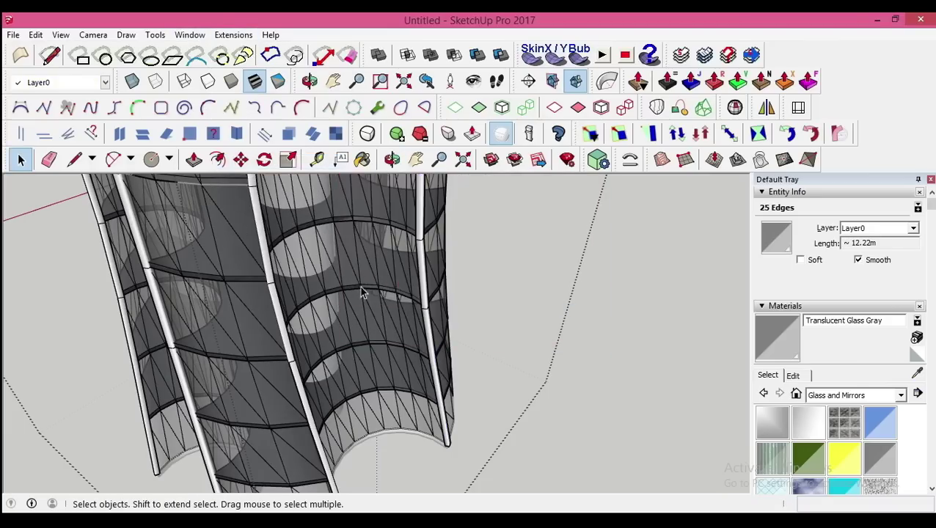
key(ctrl+t)
- Select the lower edges of the seam on the tower's curved lower part
middle_drag(361, 292, 199, 412)
scroll(290, 395, up, 3)
scroll(291, 395, up, 3)
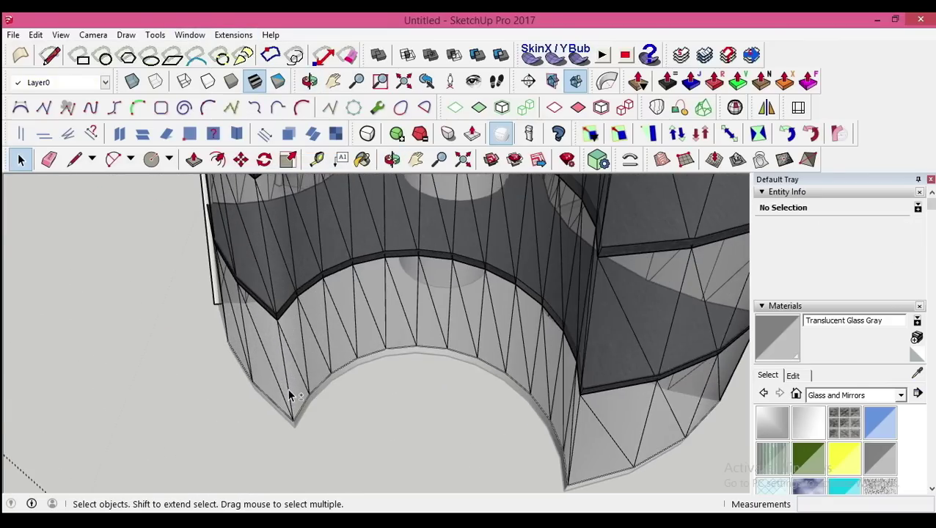
shift+click(296, 389)
mouse_move(274, 294)
middle_down()
mouse_move(296, 389)
mouse_move(290, 261)
mouse_move(341, 274)
middle_up()
shift+click(291, 261)
shift+click(303, 262)
shift+click(341, 274)
shift+click(359, 278)
- Add that seam's remaining edges up to the top and tube it
mouse_move(351, 240)
middle_down()
mouse_move(359, 278)
mouse_move(320, 364)
mouse_move(330, 265)
mouse_move(309, 338)
mouse_move(320, 314)
middle_up()
shift+click(320, 364)
shift+click(331, 266)
shift+click(309, 338)
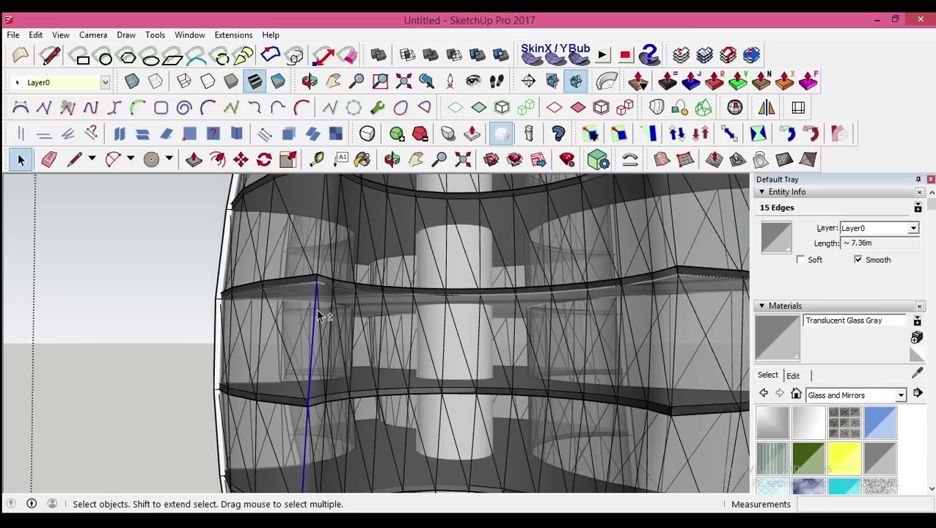
shift+click(323, 355)
mouse_move(324, 228)
middle_down()
mouse_move(324, 355)
mouse_move(356, 272)
mouse_move(378, 286)
mouse_move(385, 261)
mouse_move(330, 242)
middle_up()
shift+click(355, 271)
shift+click(378, 287)
shift+click(391, 287)
shift+click(385, 261)
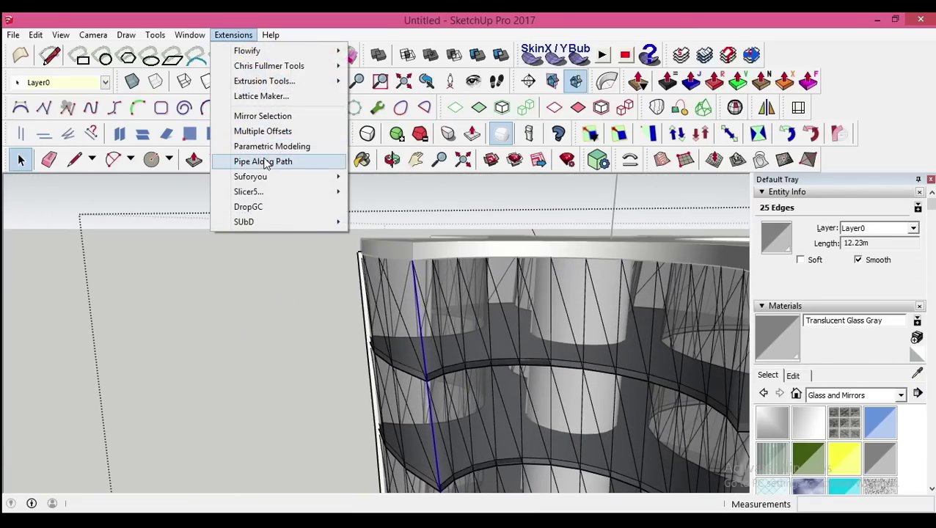
click(485, 345)
- Select the first edges of the seam on the tower's front face
mouse_move(485, 345)
middle_down()
mouse_move(575, 276)
mouse_move(486, 336)
mouse_move(369, 293)
middle_up()
click(377, 294)
scroll(376, 293, up, 3)
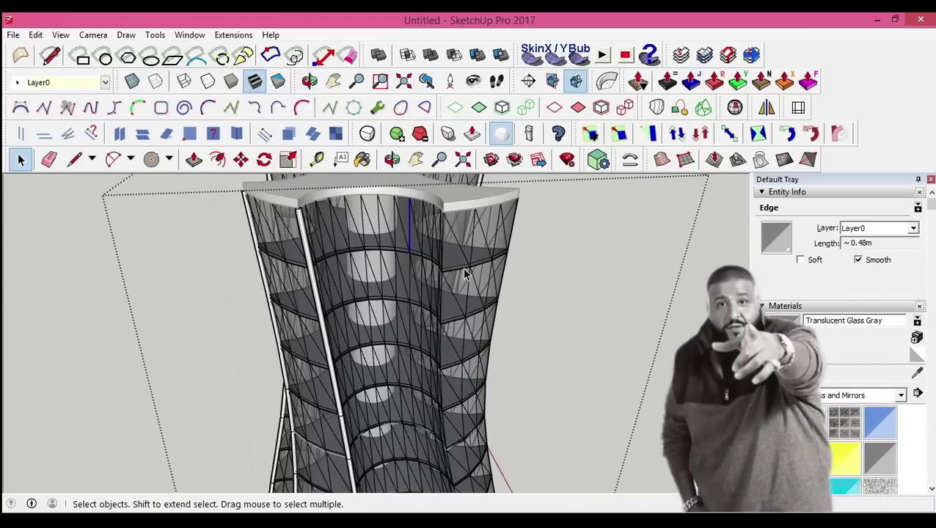
scroll(444, 309, up, 3)
shift+click(416, 380)
shift+click(415, 380)
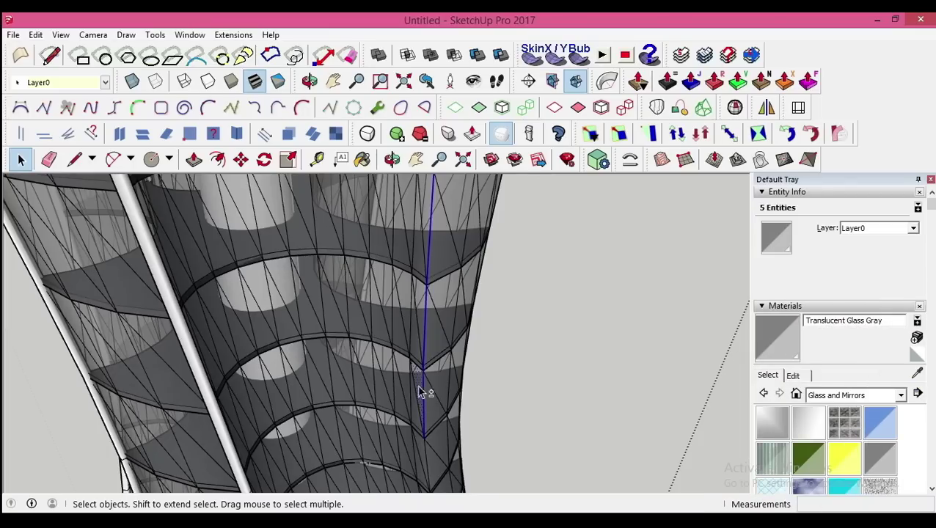
mouse_move(418, 387)
middle_down()
mouse_move(422, 272)
mouse_move(438, 393)
mouse_move(447, 293)
mouse_move(428, 323)
middle_up()
shift+click(423, 297)
- Add the front seam's remaining edges down to the base and tube it
shift+click(439, 392)
shift+click(439, 317)
shift+click(420, 324)
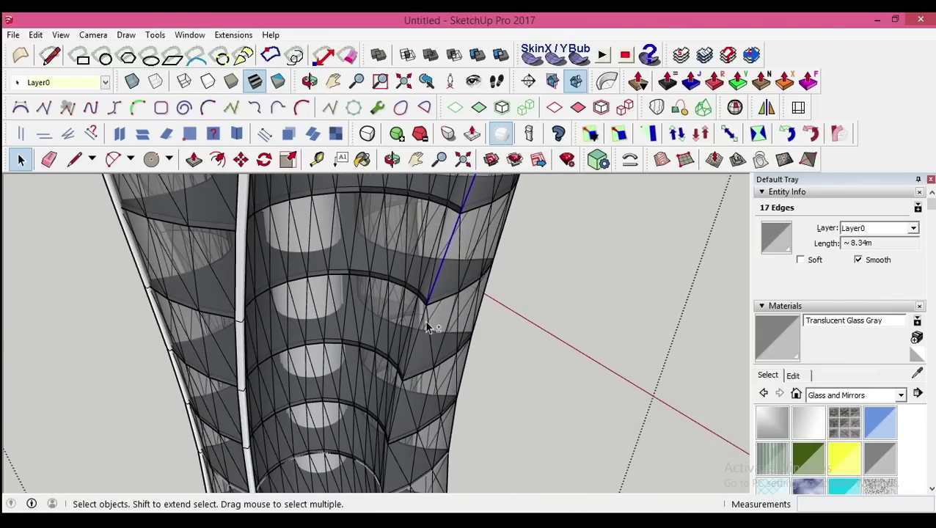
shift+click(402, 414)
middle_drag(402, 414, 439, 292)
shift+click(438, 292)
mouse_move(444, 326)
middle_down()
mouse_move(467, 415)
mouse_move(473, 347)
middle_up()
shift+click(467, 415)
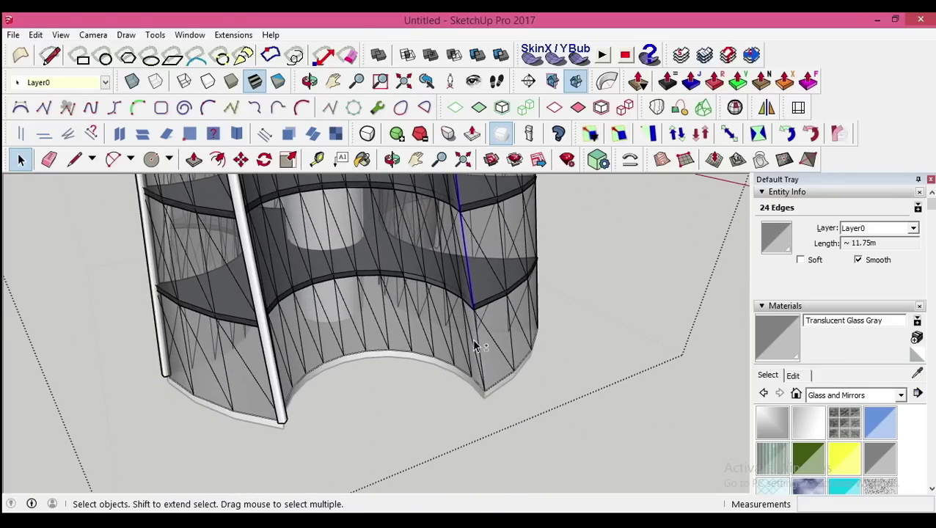
click(250, 166)
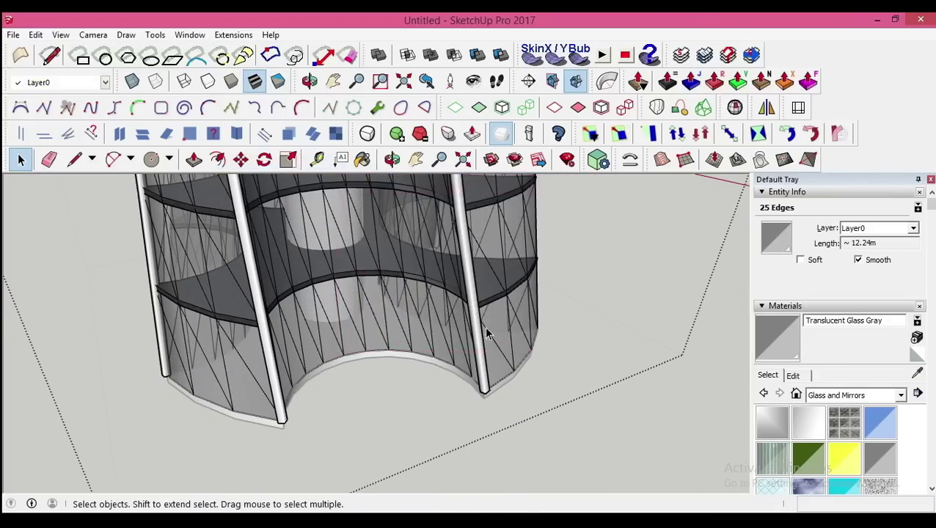
- Select the first edges of the last remaining seam
scroll(367, 330, down, 3)
mouse_move(367, 330)
middle_down()
mouse_move(156, 331)
mouse_move(300, 270)
mouse_move(383, 363)
mouse_move(399, 342)
mouse_move(393, 298)
mouse_move(415, 308)
mouse_move(410, 302)
mouse_move(330, 424)
middle_up()
click(398, 342)
shift+click(393, 298)
shift+click(393, 299)
shift+click(415, 309)
shift+click(409, 302)
shift+click(433, 307)
shift+click(413, 387)
mouse_move(433, 307)
middle_down()
mouse_move(413, 386)
mouse_move(437, 352)
mouse_move(444, 267)
mouse_move(487, 303)
mouse_move(480, 390)
mouse_move(512, 338)
mouse_move(504, 419)
middle_up()
- Add the last seam's remaining edges, pipe them into a tube, and inspect the result
shift+click(437, 351)
shift+click(443, 267)
shift+click(487, 303)
shift+click(488, 308)
shift+click(481, 390)
shift+click(512, 338)
shift+click(513, 378)
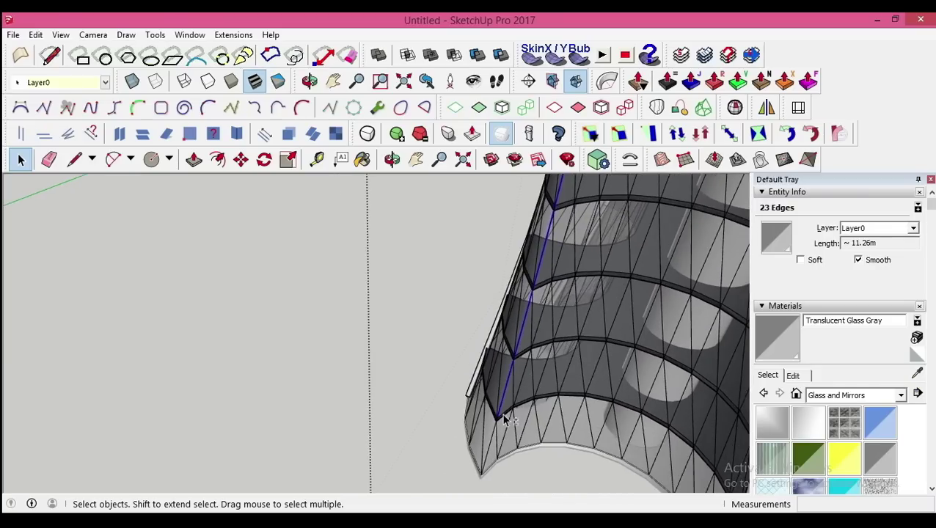
click(244, 167)
click(387, 330)
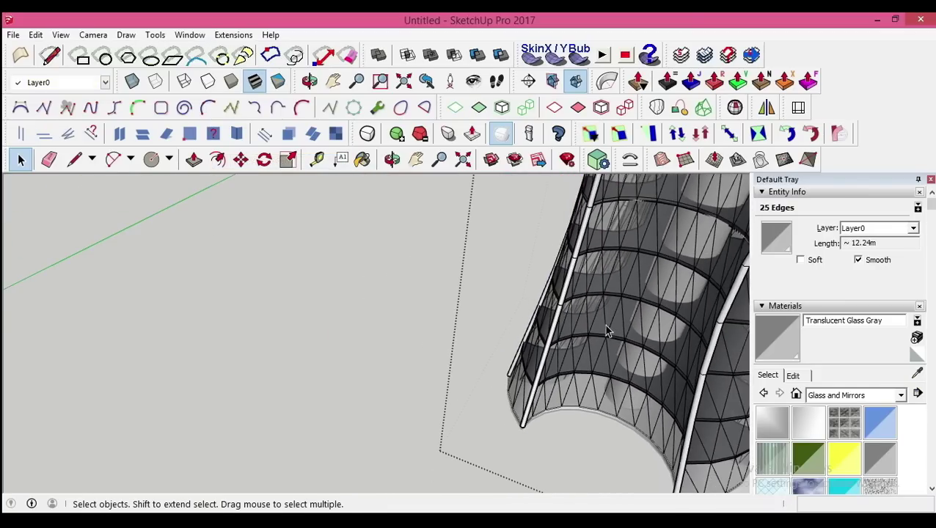
scroll(604, 326, down, 5)
scroll(514, 367, up, 5)
middle_drag(514, 367, 516, 387)
scroll(516, 387, down, 5)
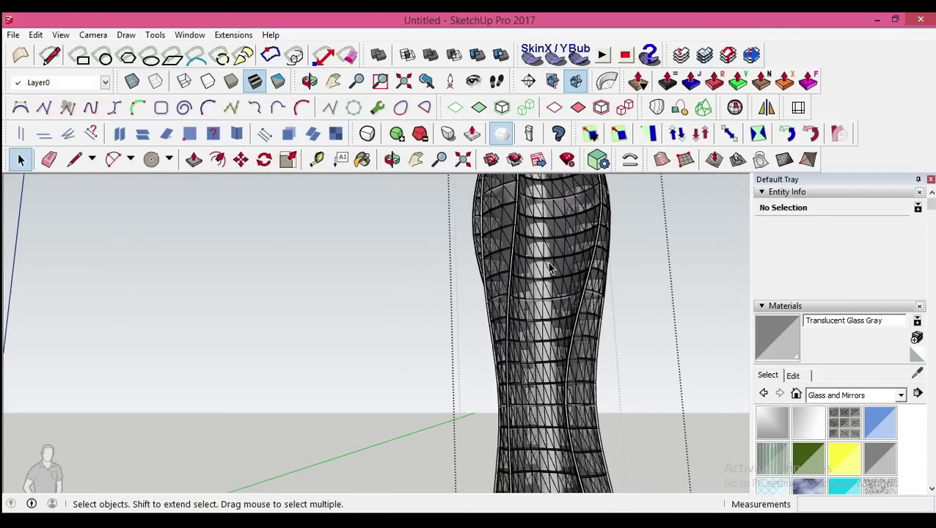
- Select all of the tower's geometry with Ctrl+A and a triple-click
scroll(501, 298, down, 3)
middle_drag(501, 299, 469, 336)
scroll(468, 336, up, 2)
scroll(439, 277, up, 2)
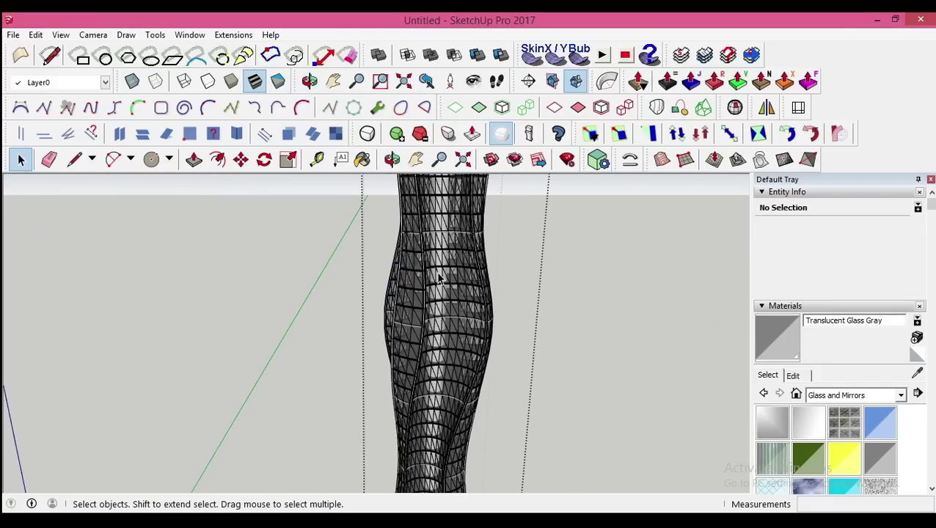
scroll(419, 274, up, 2)
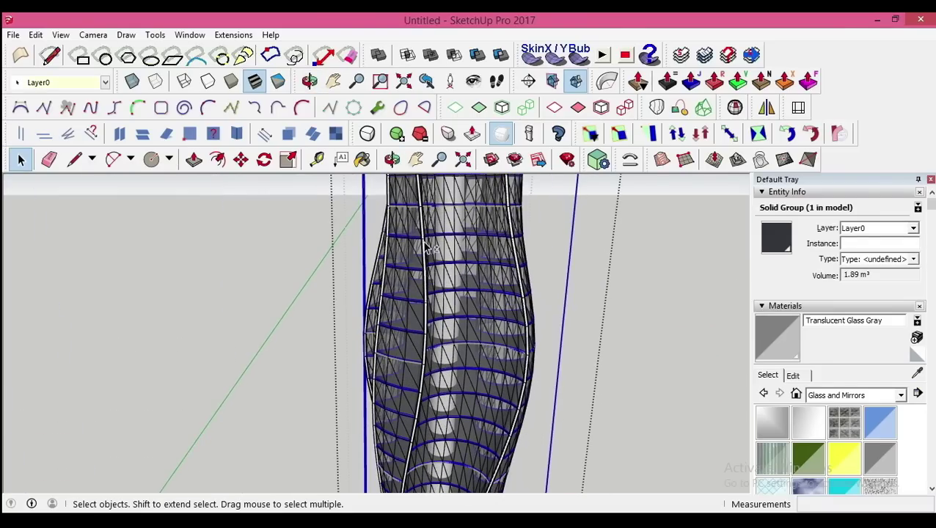
scroll(427, 246, up, 1)
scroll(429, 246, down, 1)
key(ctrl+a)
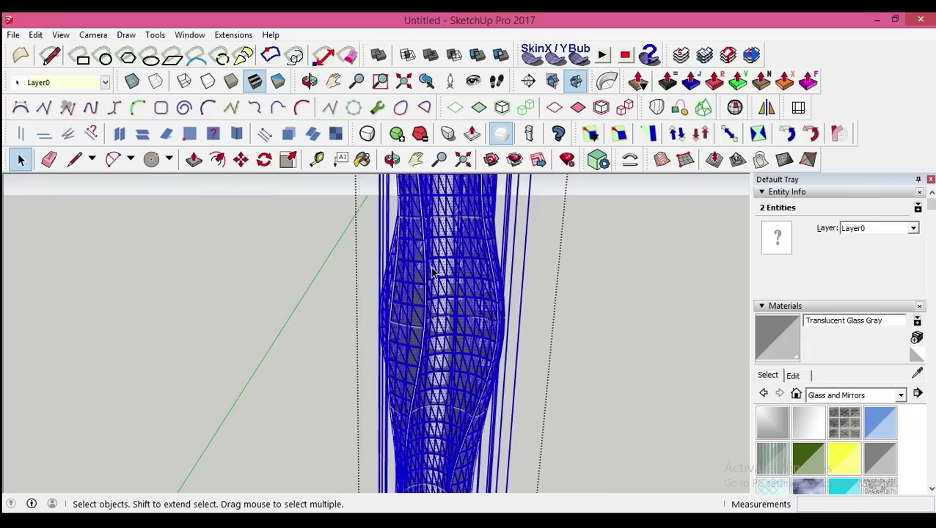
triple_click(433, 271)
scroll(434, 279, down, 2)
middle_drag(434, 279, 493, 350)
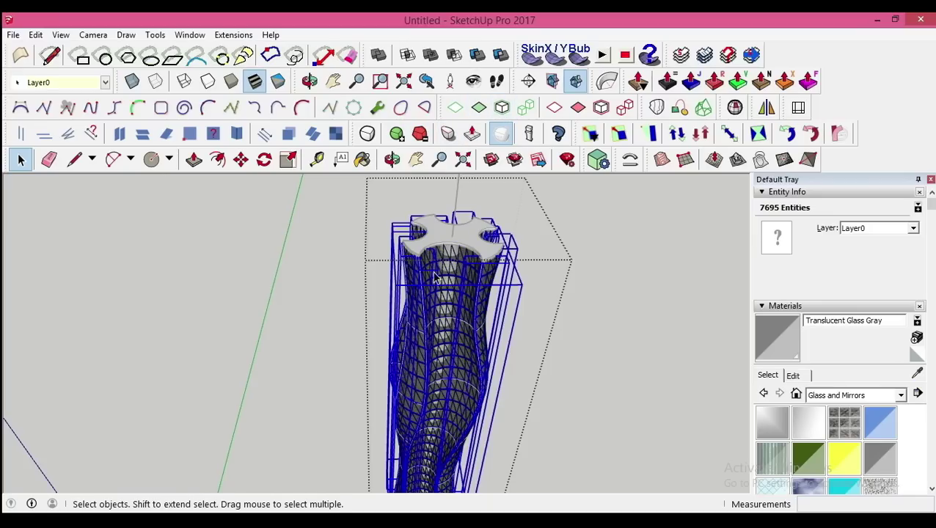
scroll(433, 273, up, 3)
scroll(411, 264, up, 3)
- Narrow the selection down to only the tower's nine groups
right_click(401, 264)
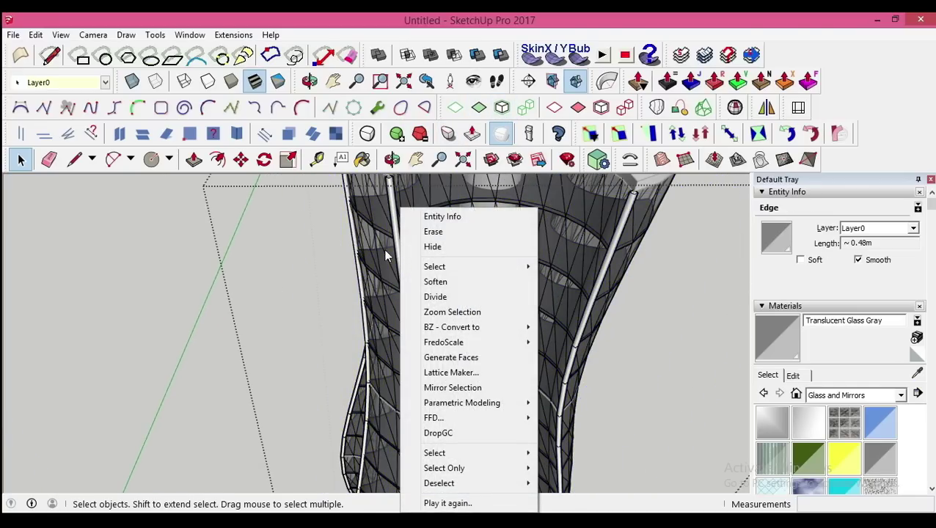
click(387, 256)
scroll(387, 256, down, 3)
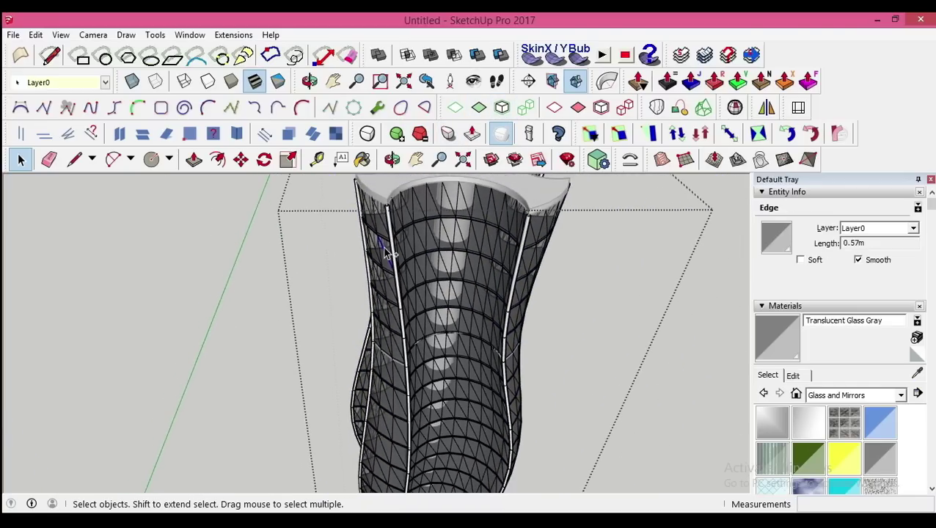
click(509, 117)
scroll(543, 235, up, 2)
scroll(548, 230, up, 2)
scroll(567, 241, up, 2)
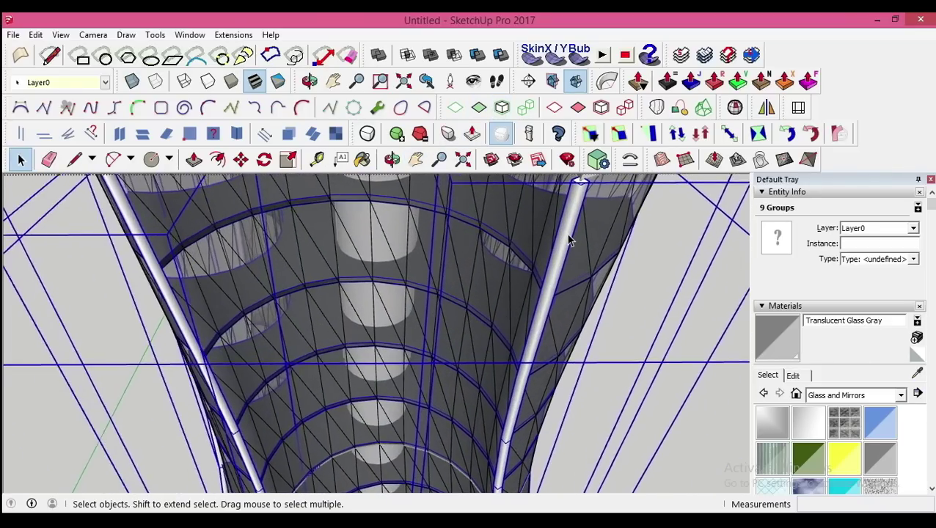
- Make the nine groups one group, open it for editing, and orbit to a side view
right_click(569, 239)
click(617, 251)
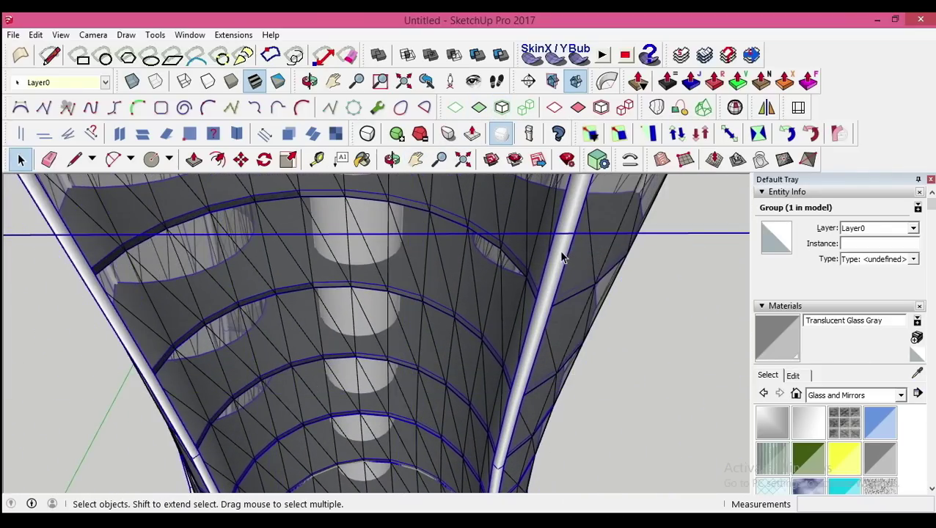
right_click(562, 257)
click(585, 183)
scroll(449, 281, down, 3)
scroll(437, 297, down, 2)
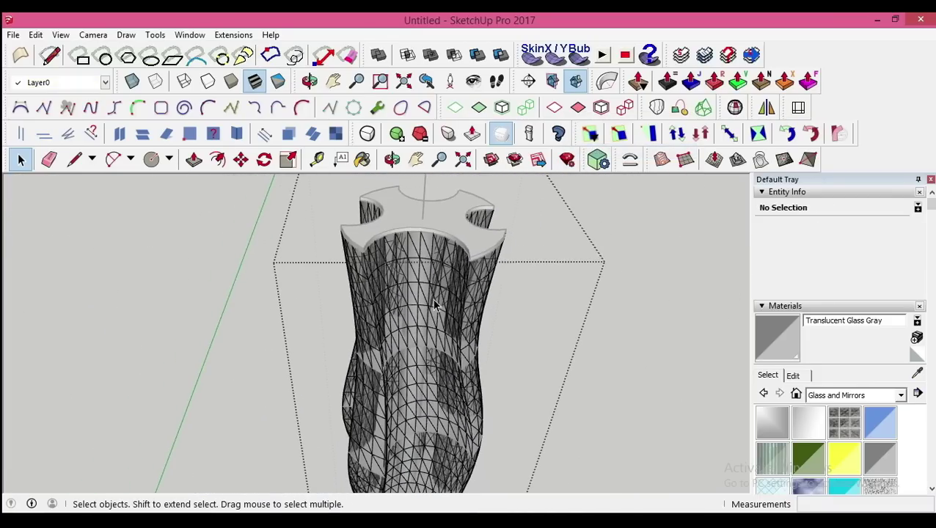
mouse_move(434, 303)
middle_down()
mouse_move(399, 268)
mouse_move(422, 466)
middle_up()
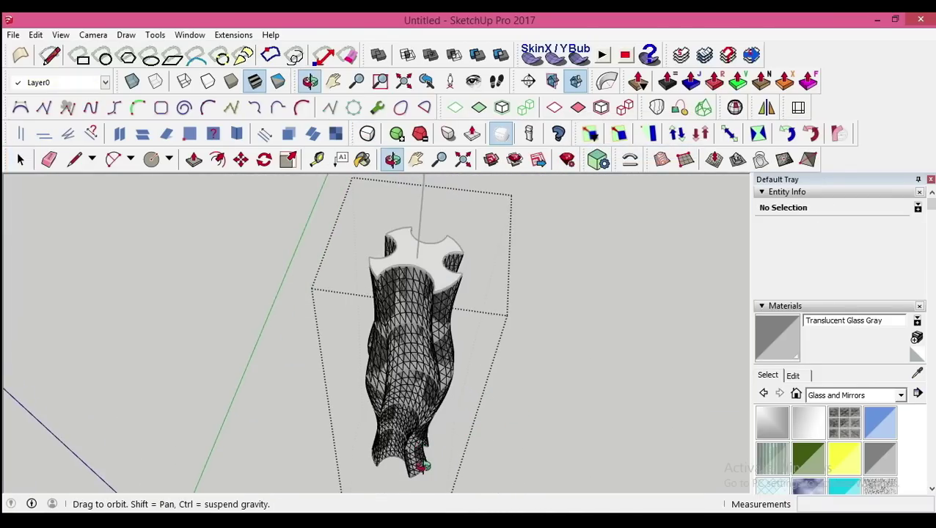
- Inset the tower's top face outline to create an edge strip for the top rim
triple_click(437, 266)
mouse_move(437, 265)
middle_down()
mouse_move(527, 272)
mouse_move(483, 262)
middle_up()
double_click(423, 257)
scroll(433, 272, up, 3)
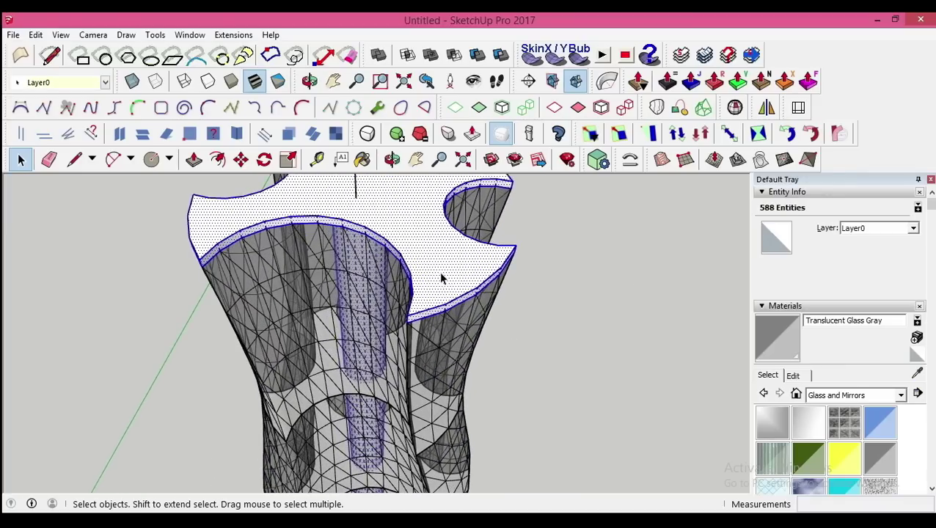
click(442, 279)
scroll(452, 287, up, 3)
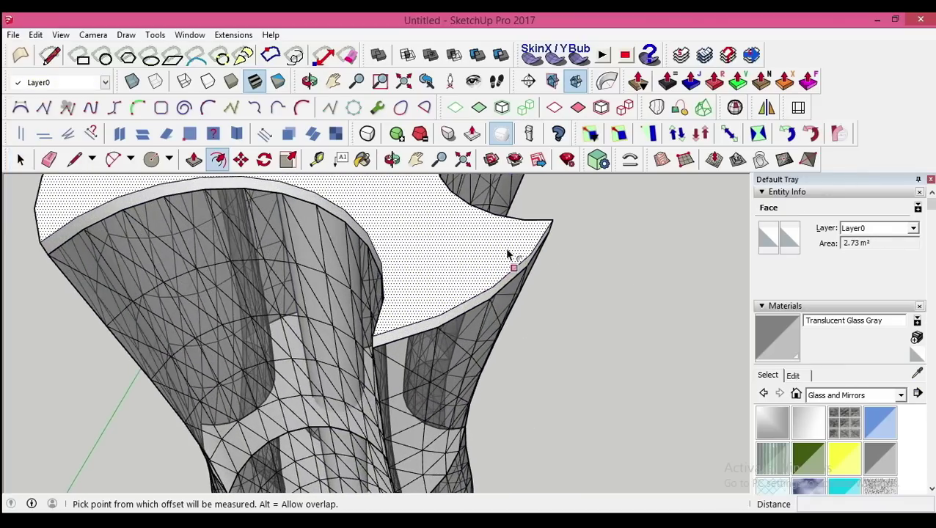
click(544, 248)
mouse_move(543, 248)
middle_down()
mouse_move(556, 81)
mouse_move(433, 188)
mouse_move(453, 258)
middle_up()
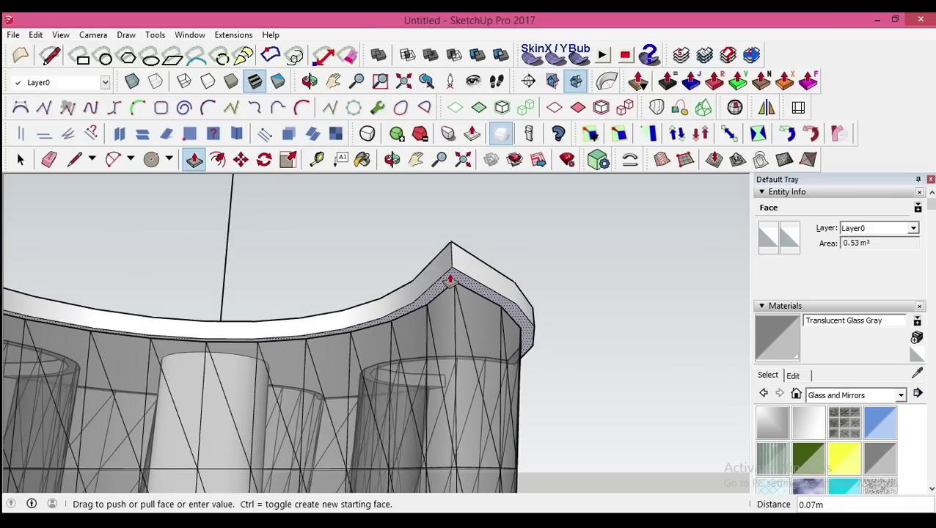
- Pull the base's edge strip out 0.05m into a thin capping rim
mouse_move(444, 294)
middle_down()
mouse_move(445, 473)
mouse_move(311, 348)
mouse_move(367, 268)
mouse_move(309, 359)
mouse_move(235, 317)
mouse_move(229, 225)
mouse_move(355, 360)
mouse_move(343, 342)
middle_up()
scroll(353, 418, up, 2)
scroll(348, 390, up, 2)
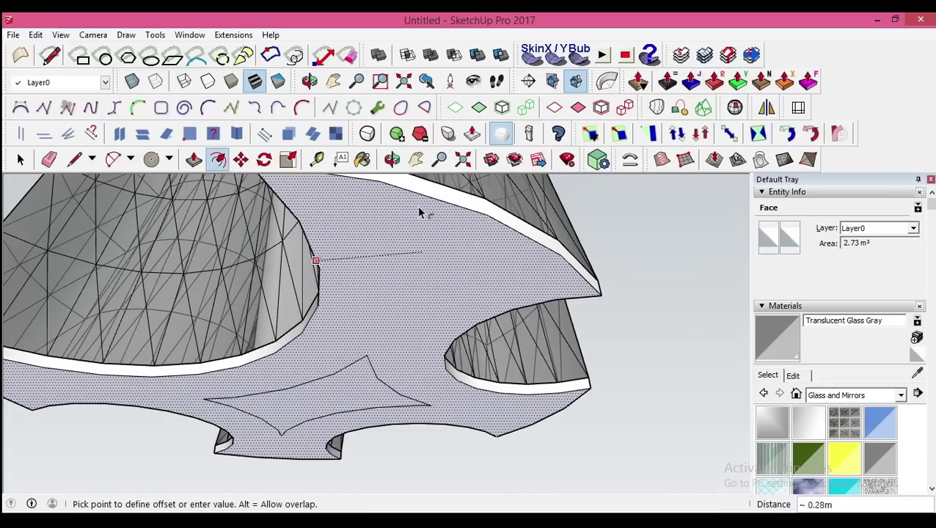
mouse_move(419, 212)
middle_down()
mouse_move(479, 411)
mouse_move(441, 370)
middle_up()
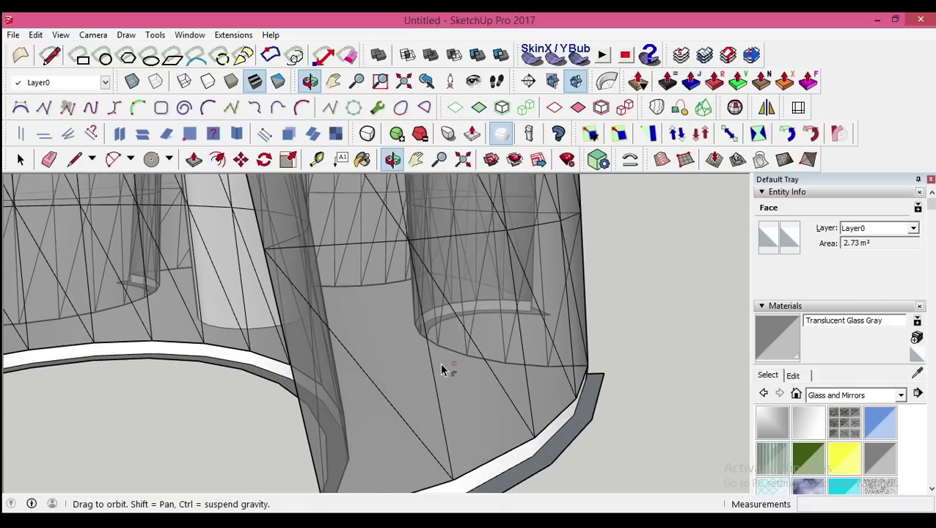
key(p)
click(585, 413)
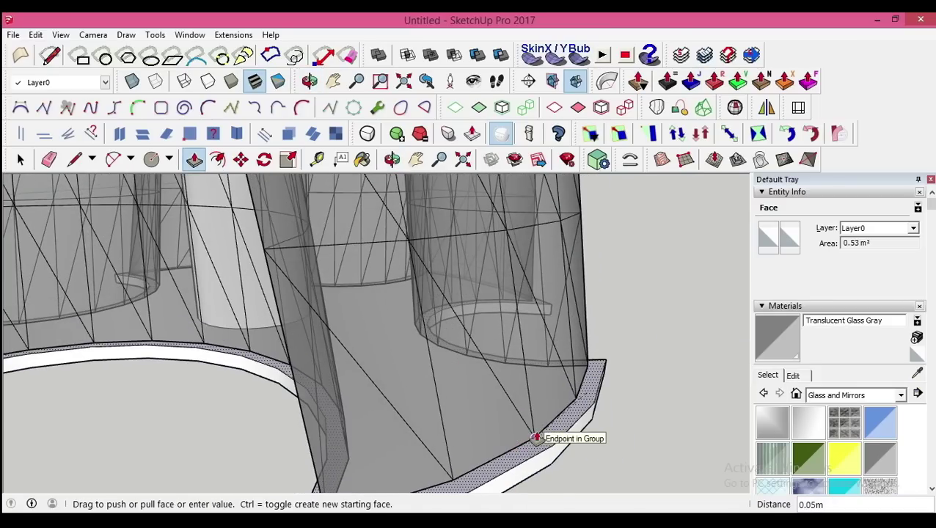
click(536, 439)
mouse_move(536, 439)
middle_down()
mouse_move(387, 404)
mouse_move(394, 414)
mouse_move(401, 383)
middle_up()
key(space)
click(402, 383)
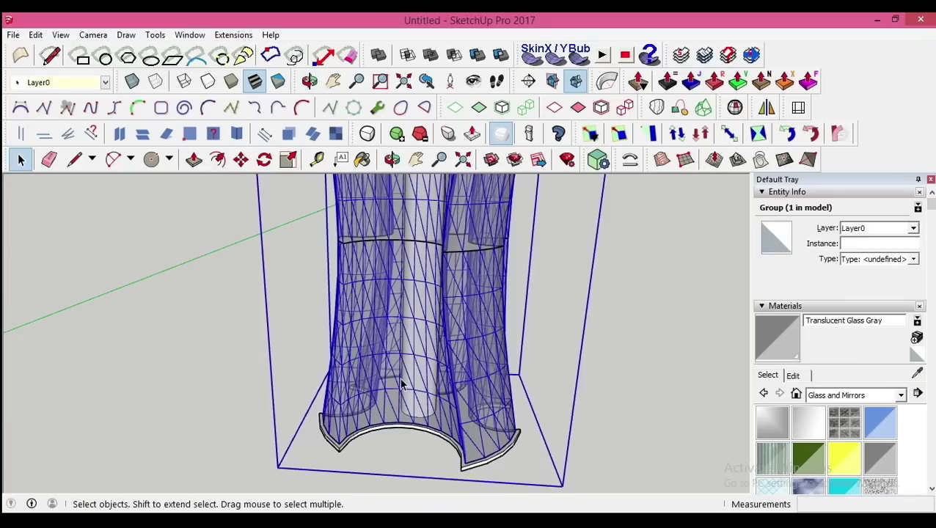
- Copy the tower group to the right of the original
click(412, 425)
key(ctrl)
middle_drag(623, 444, 444, 403)
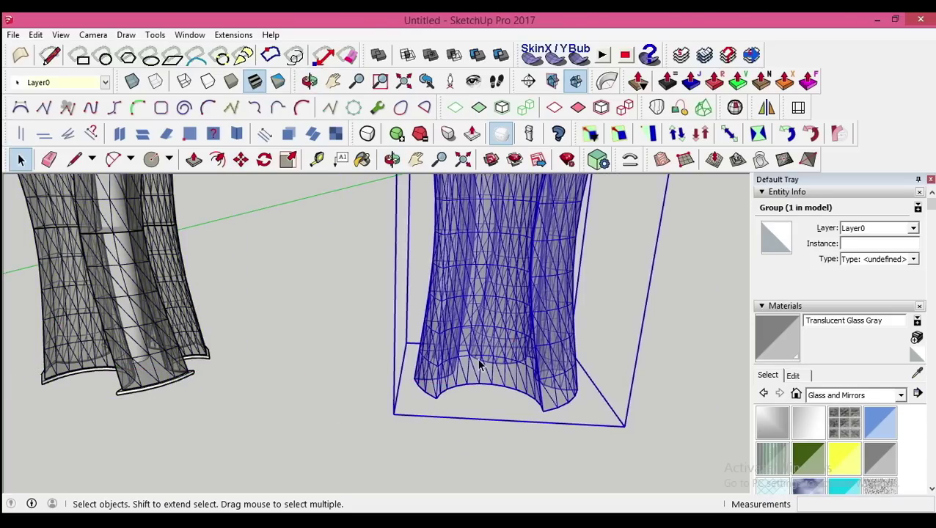
- Open the copied tower group and select all edges of its mesh
double_click(506, 343)
click(506, 341)
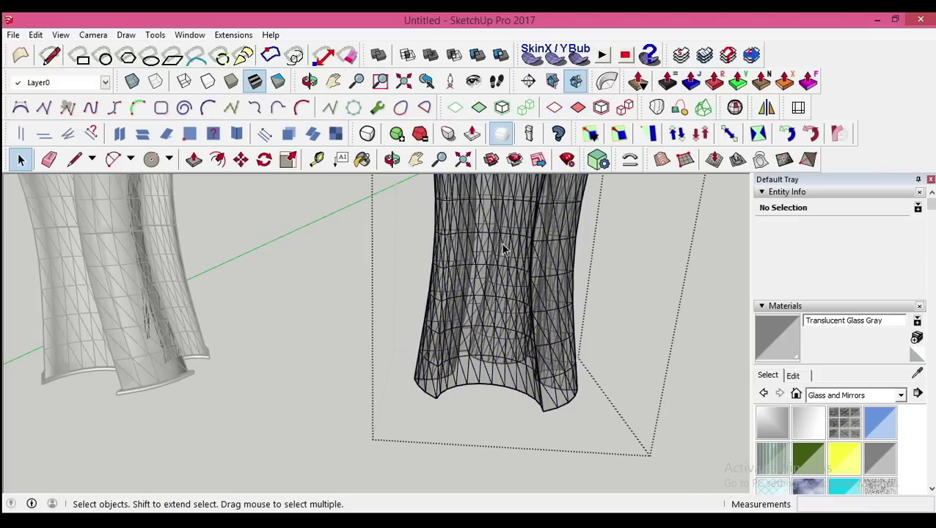
triple_click(488, 325)
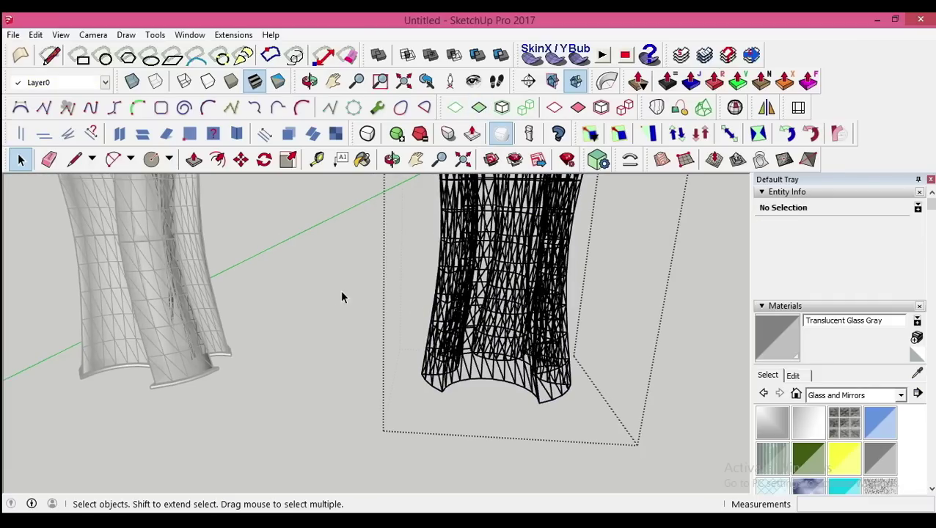
scroll(342, 297, up, 3)
click(429, 411)
mouse_move(430, 411)
middle_down()
mouse_move(429, 443)
mouse_move(436, 225)
middle_up()
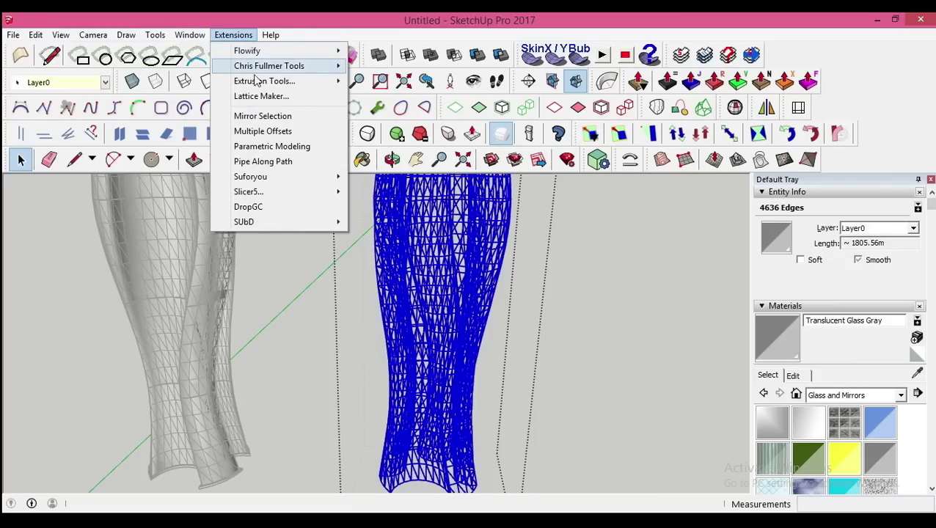
- Convert the copy's selected edges into 0.03m-diameter cylinders at precision 10
click(257, 161)
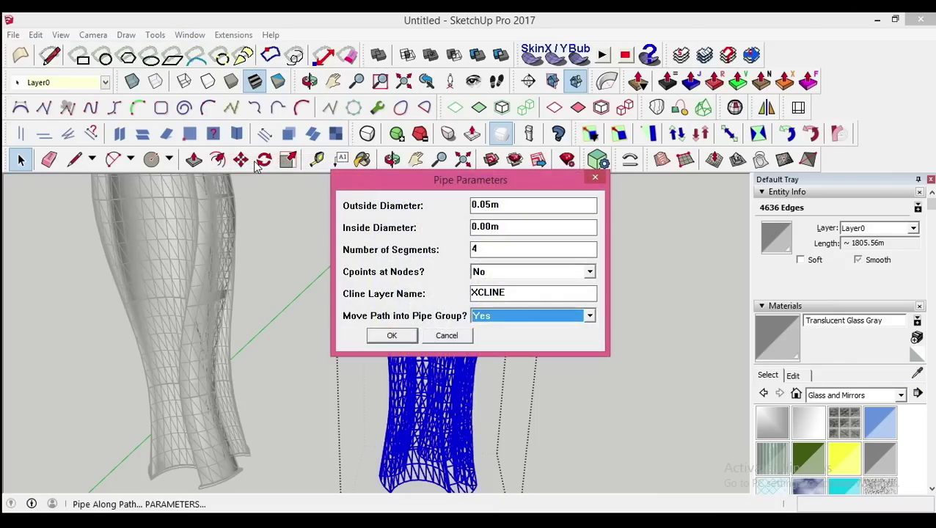
click(595, 179)
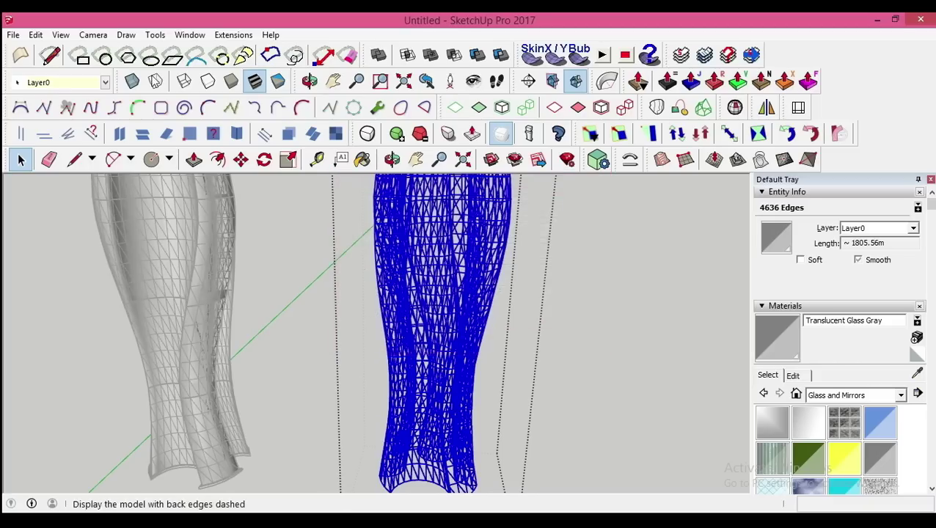
click(136, 36)
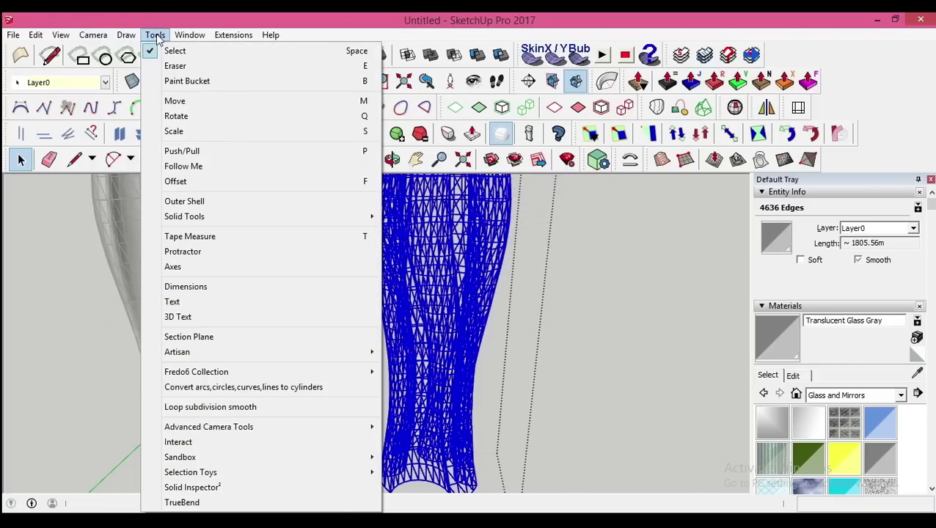
click(199, 392)
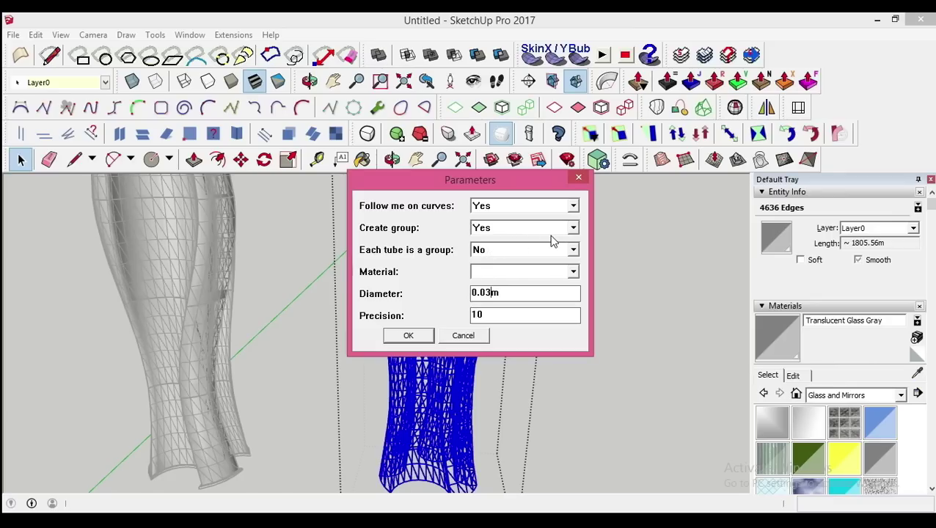
click(408, 337)
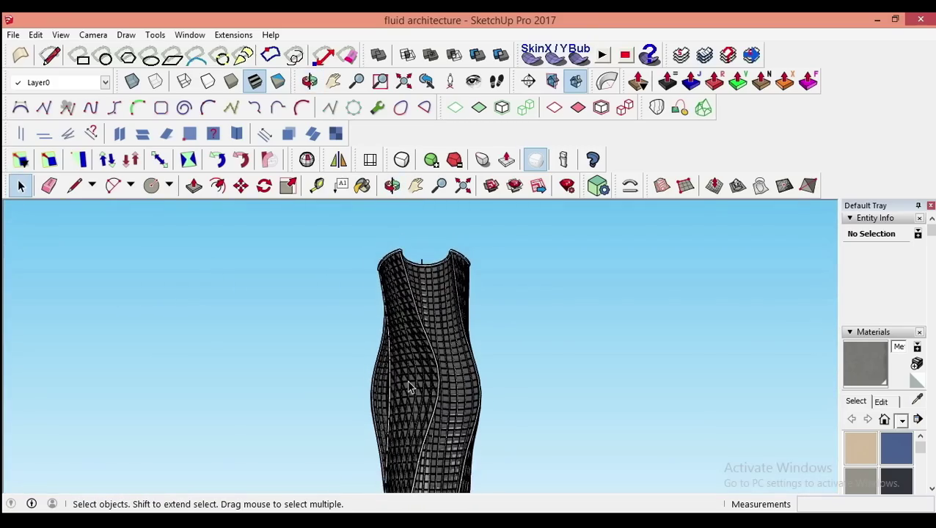
key(space)
scroll(431, 394, up, 3)
scroll(429, 389, up, 3)
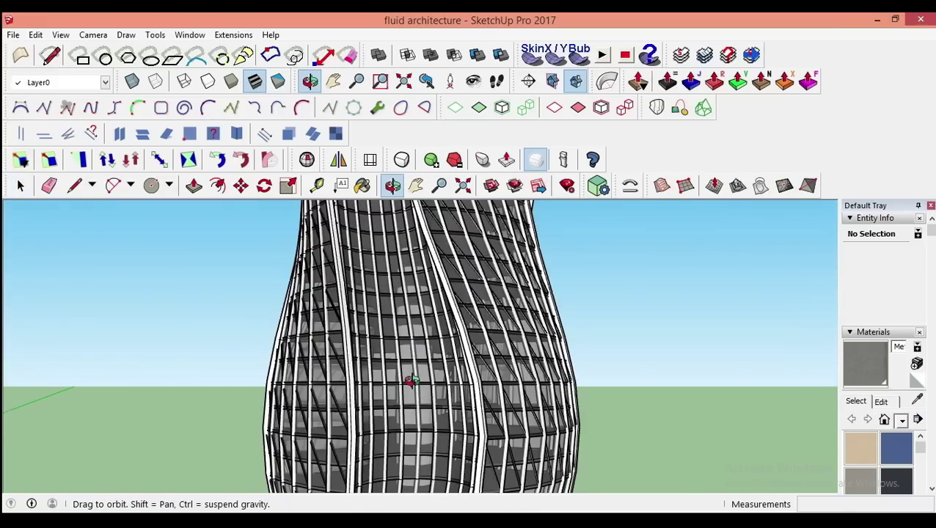
middle_drag(429, 389, 314, 354)
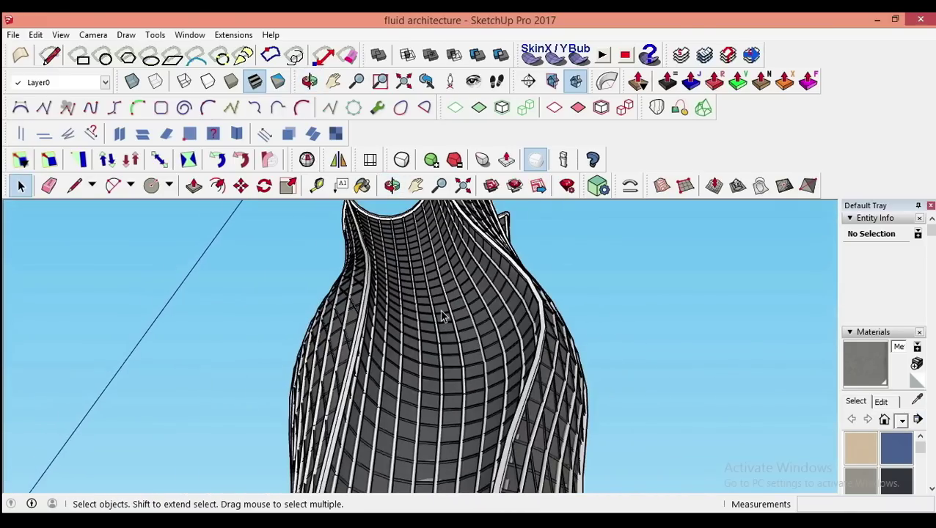
mouse_move(436, 353)
middle_down()
mouse_move(498, 240)
mouse_move(526, 387)
middle_up()
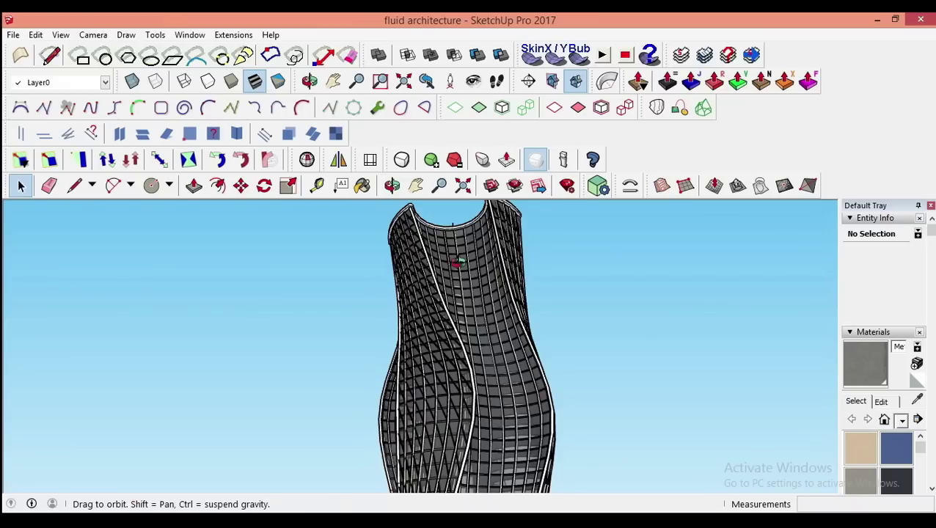
mouse_move(457, 263)
middle_down()
mouse_move(585, 345)
mouse_move(614, 347)
mouse_move(435, 347)
mouse_move(367, 318)
mouse_move(397, 355)
mouse_move(402, 324)
mouse_move(397, 353)
middle_up()
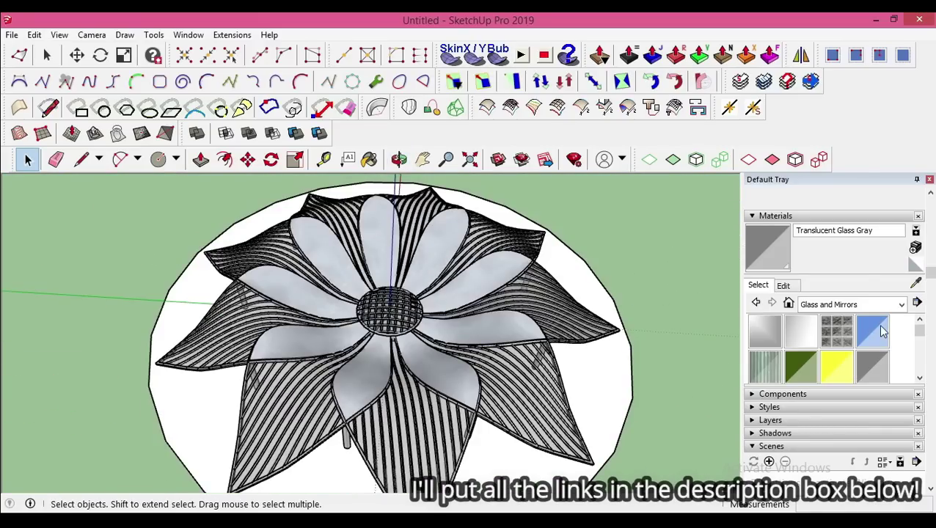
click(899, 305)
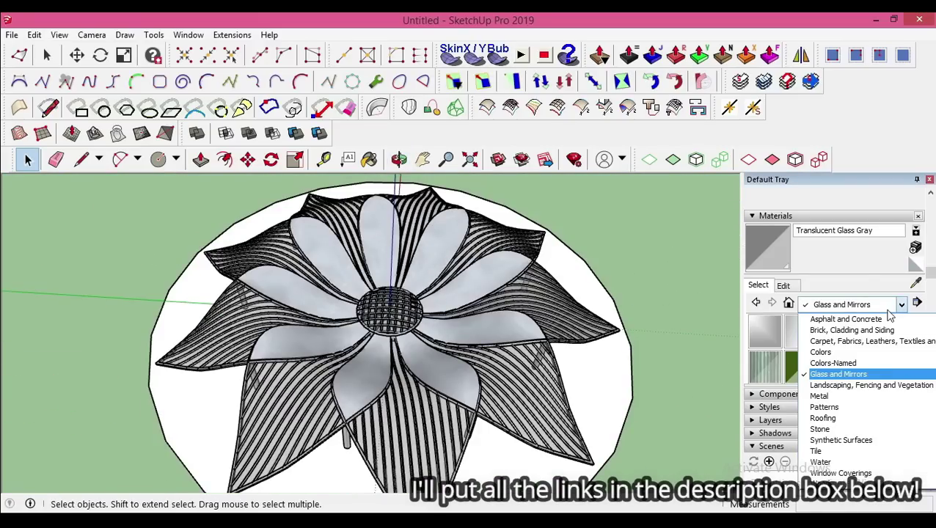
middle_drag(514, 330, 374, 421)
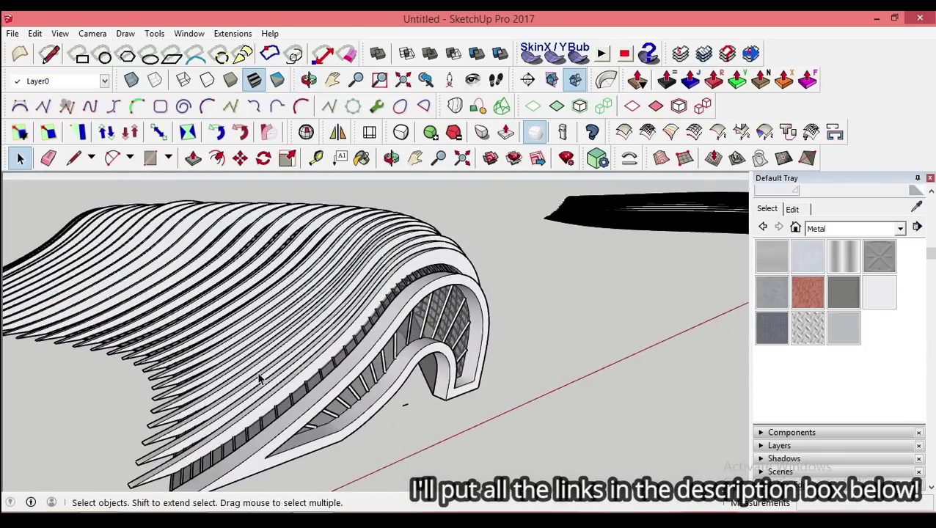
middle_drag(340, 449, 199, 330)
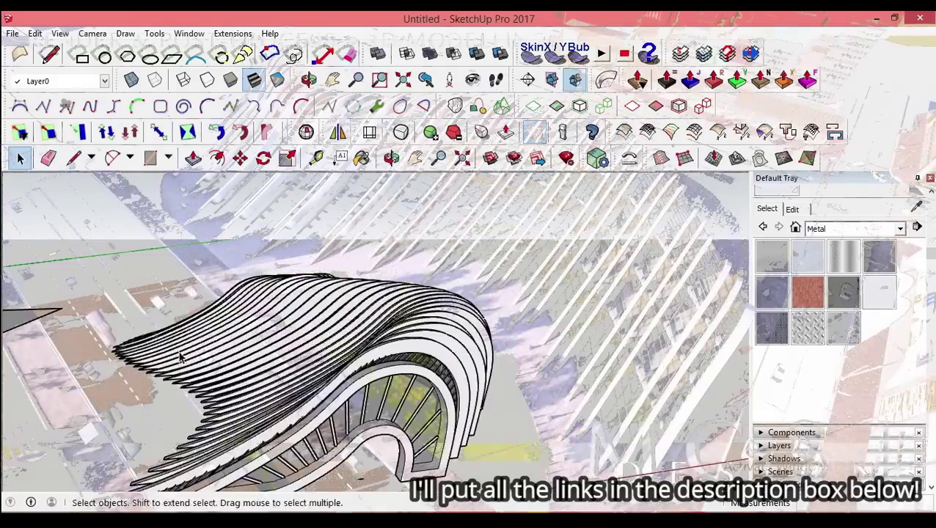